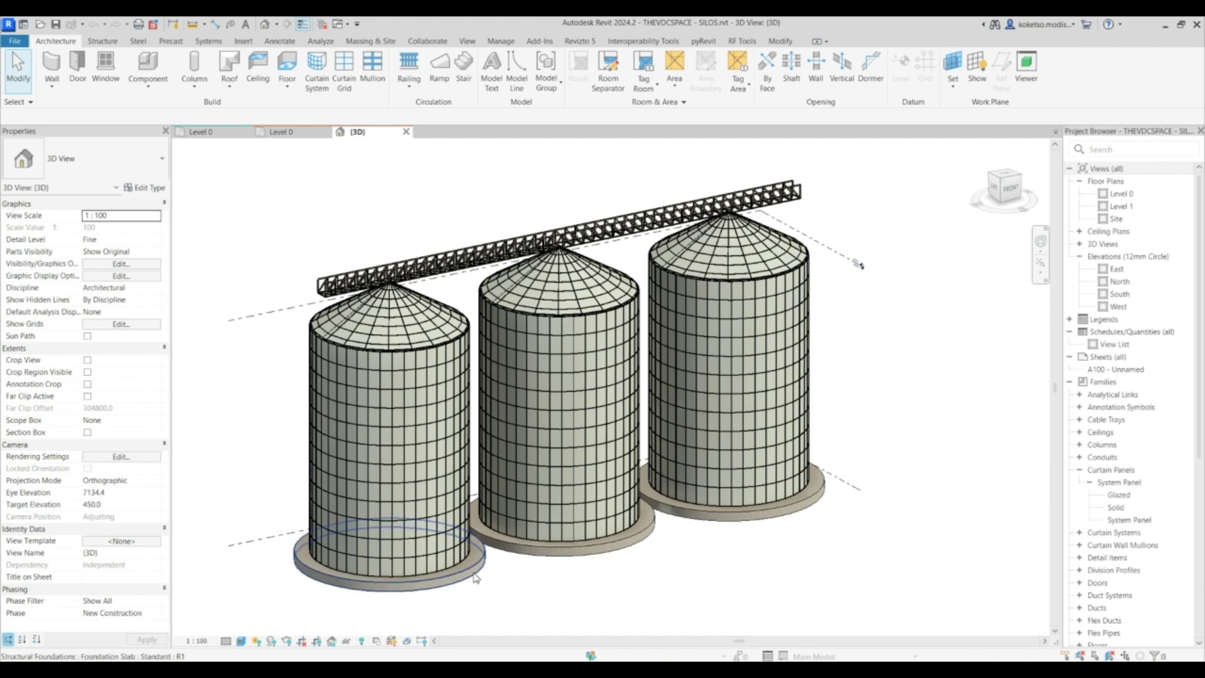
Close the finished silo views and turn off Crop View on the new Level 0 plan.
{"action": "left_click", "coordinate": [406, 131]}
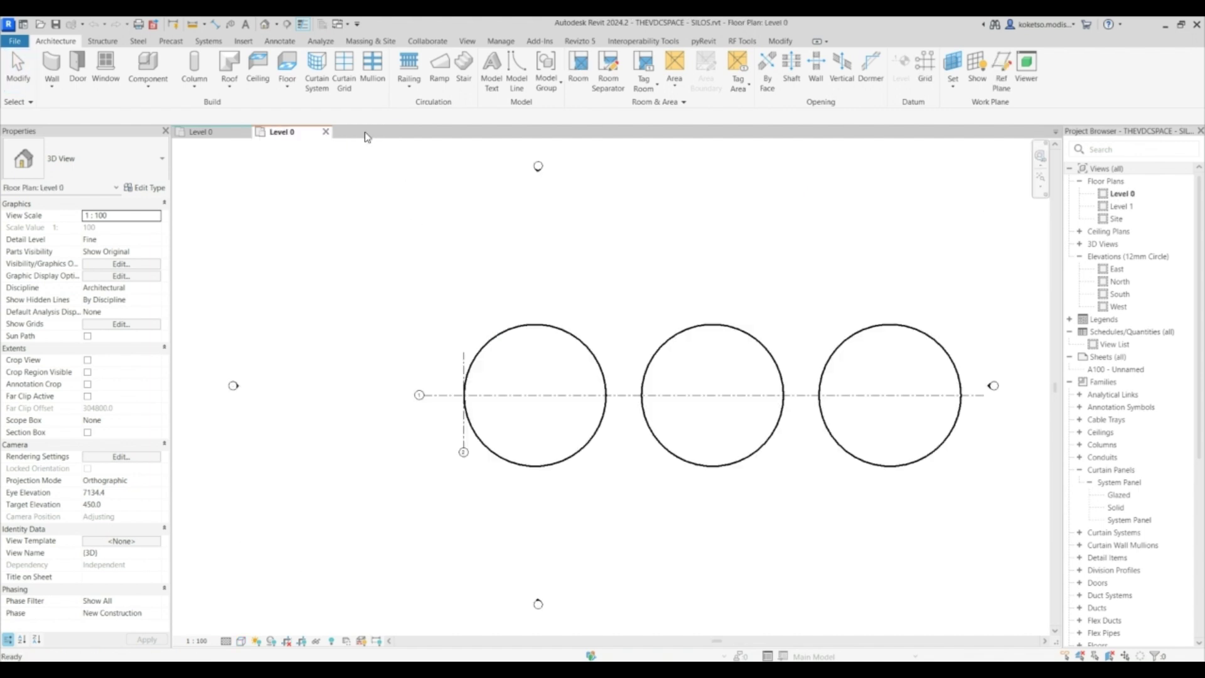
{"action": "left_click", "coordinate": [326, 132]}
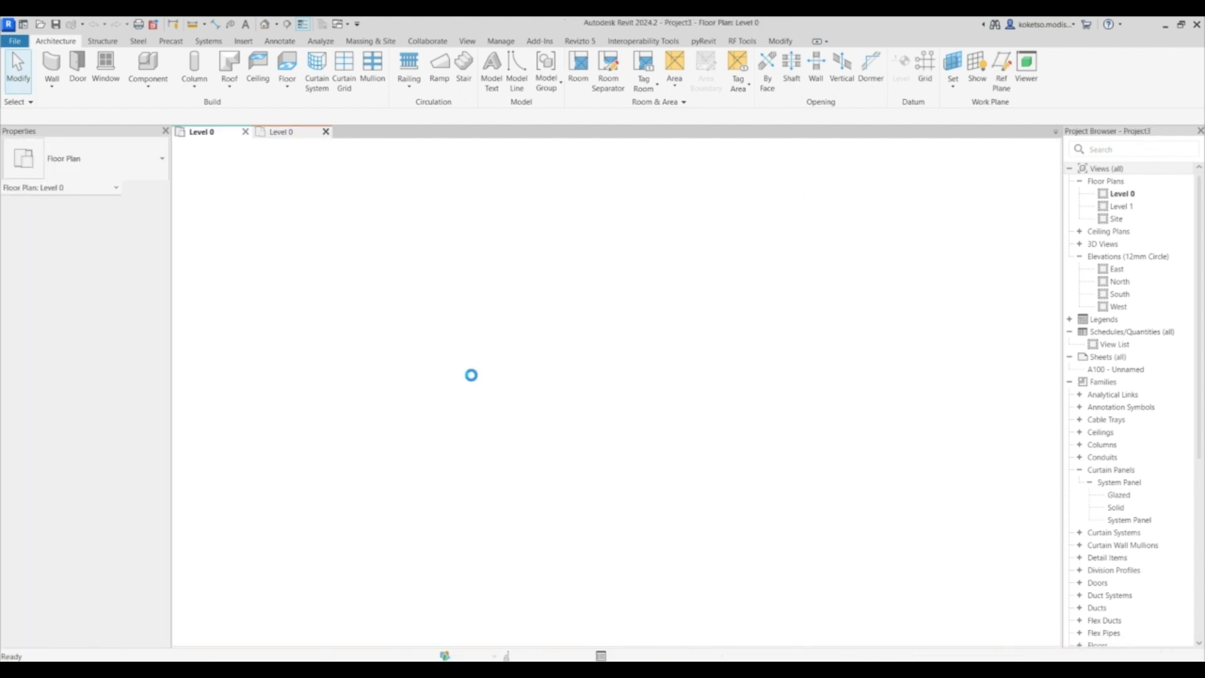
{"action": "scroll", "coordinate": [430, 341], "scroll_direction": "down", "scroll_amount": 1}
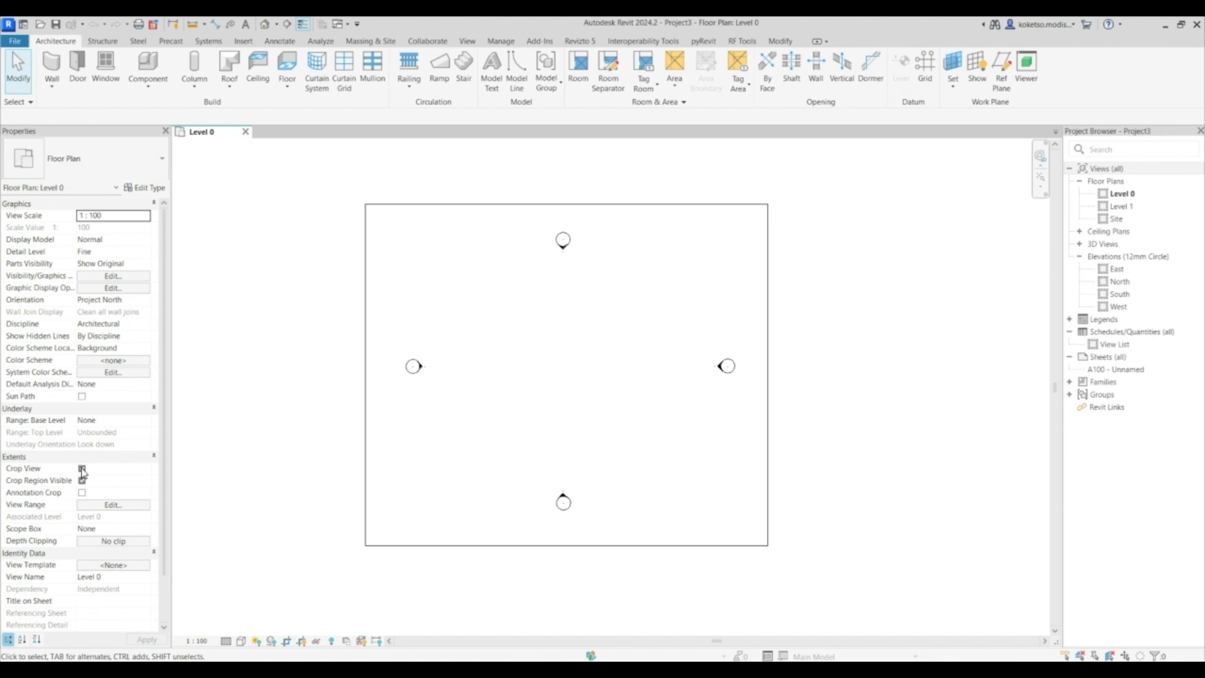
{"action": "left_click", "coordinate": [82, 480]}
{"action": "scroll", "coordinate": [518, 330], "scroll_direction": "down", "scroll_amount": 1}
Drag the four elevation markers outward, away from the plan centre.
{"action": "mouse_move", "coordinate": [518, 330]}
{"action": "left_mouse_down"}
{"action": "mouse_move", "coordinate": [455, 354]}
{"action": "mouse_move", "coordinate": [331, 350]}
{"action": "left_mouse_up"}
{"action": "mouse_move", "coordinate": [650, 352]}
{"action": "left_mouse_down"}
{"action": "mouse_move", "coordinate": [820, 330]}
{"action": "mouse_move", "coordinate": [820, 345]}
{"action": "left_mouse_up"}
{"action": "left_click_drag", "start_coordinate": [613, 393], "coordinate": [465, 484]}
{"action": "left_click_drag", "start_coordinate": [544, 429], "coordinate": [545, 527]}
{"action": "mouse_move", "coordinate": [548, 274]}
{"action": "left_mouse_down"}
{"action": "mouse_move", "coordinate": [530, 188]}
{"action": "mouse_move", "coordinate": [546, 196]}
{"action": "left_mouse_up"}
{"action": "left_click", "coordinate": [599, 207]}
Draw a horizontal and a vertical grid line crossing each other with Grid (GR).
{"action": "left_click", "coordinate": [1001, 69]}
{"action": "left_click", "coordinate": [552, 323]}
{"action": "key", "text": "Escape"}
{"action": "key", "text": "Escape"}
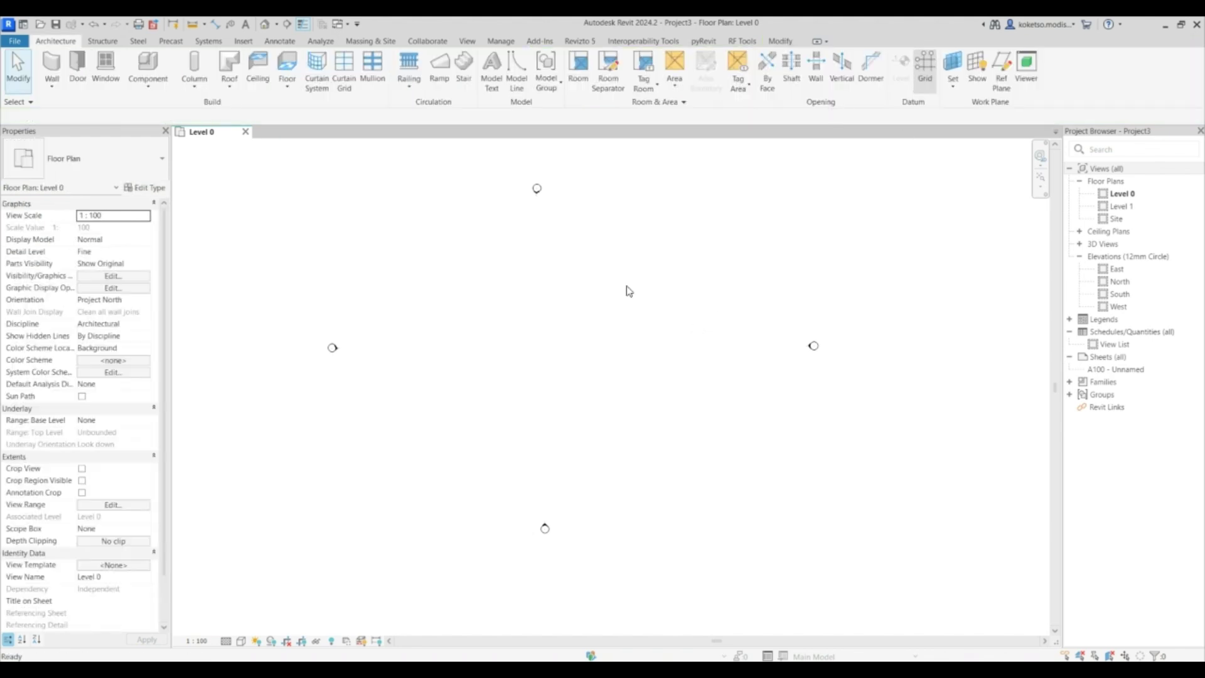
{"action": "key", "text": "g"}
{"action": "key", "text": "r"}
{"action": "left_click", "coordinate": [385, 346]}
{"action": "left_click", "coordinate": [787, 346]}
{"action": "left_click", "coordinate": [463, 244]}
{"action": "left_click", "coordinate": [463, 483]}
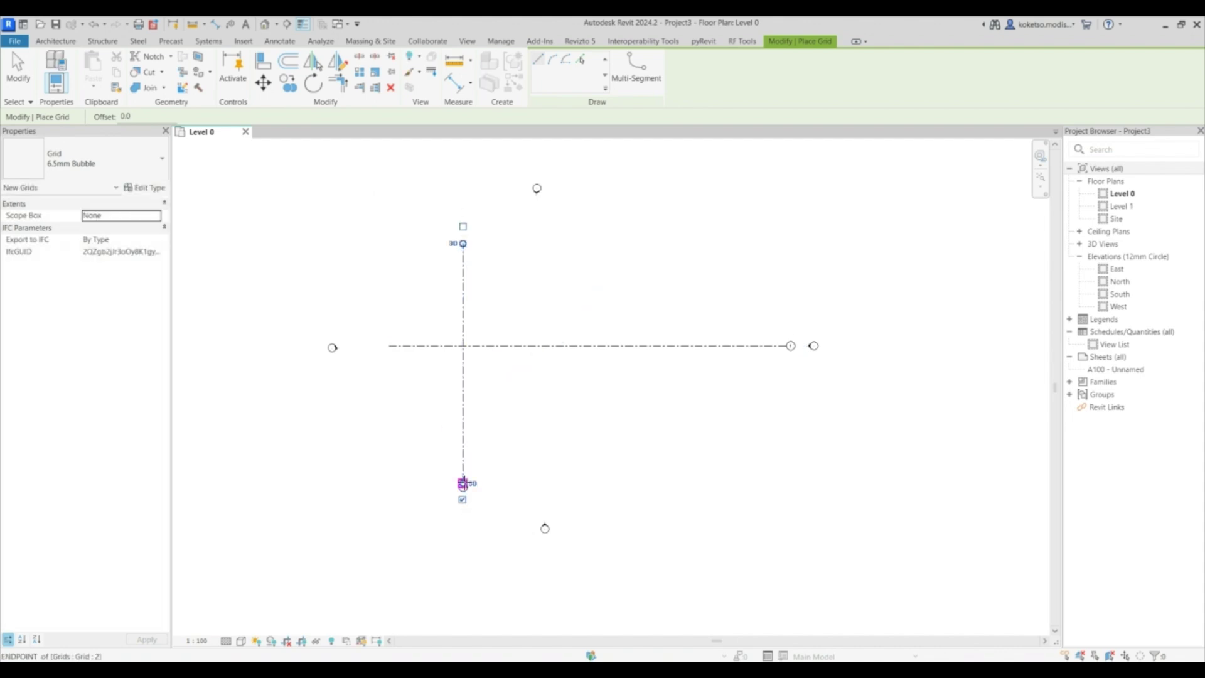
{"action": "key", "text": "Escape"}
Open the South elevation view.
{"action": "key", "text": "Escape"}
{"action": "mouse_move", "coordinate": [544, 524]}
{"action": "left_mouse_down"}
{"action": "mouse_move", "coordinate": [548, 192]}
{"action": "mouse_move", "coordinate": [537, 193]}
{"action": "left_mouse_up"}
{"action": "key", "text": "Escape"}
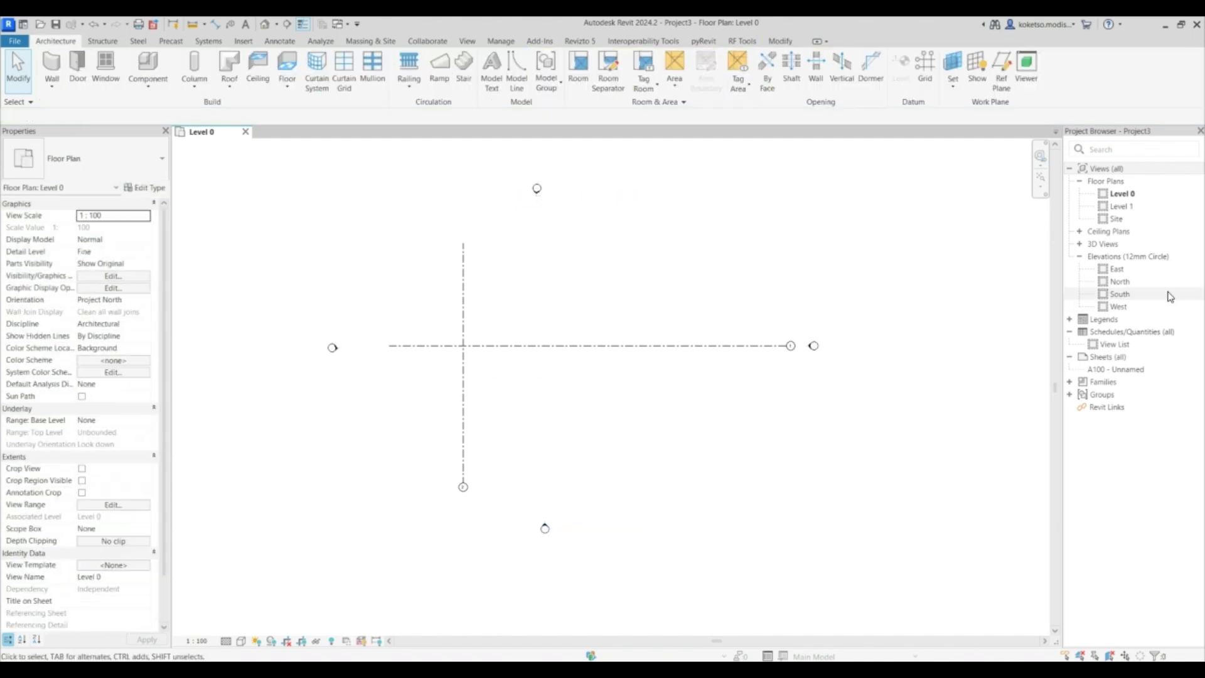
{"action": "double_click", "coordinate": [1120, 294]}
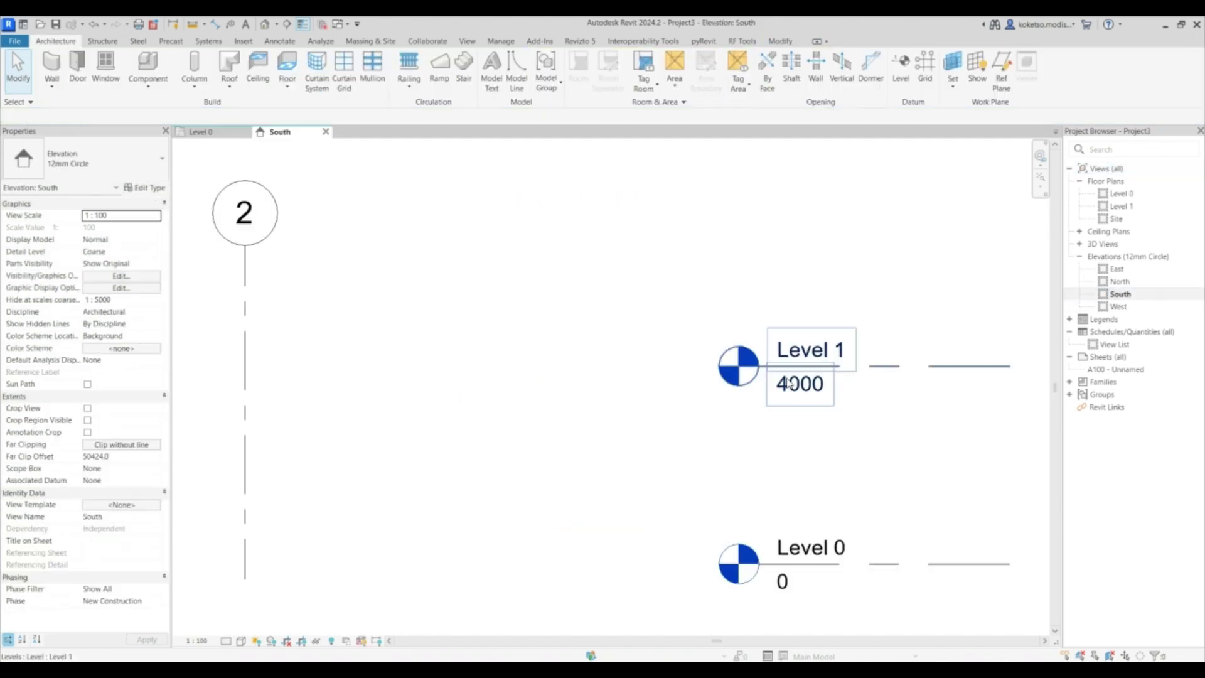
Change Level 1's elevation to 30000.
{"action": "scroll", "coordinate": [771, 367], "scroll_direction": "down", "scroll_amount": 4}
{"action": "left_click", "coordinate": [601, 369]}
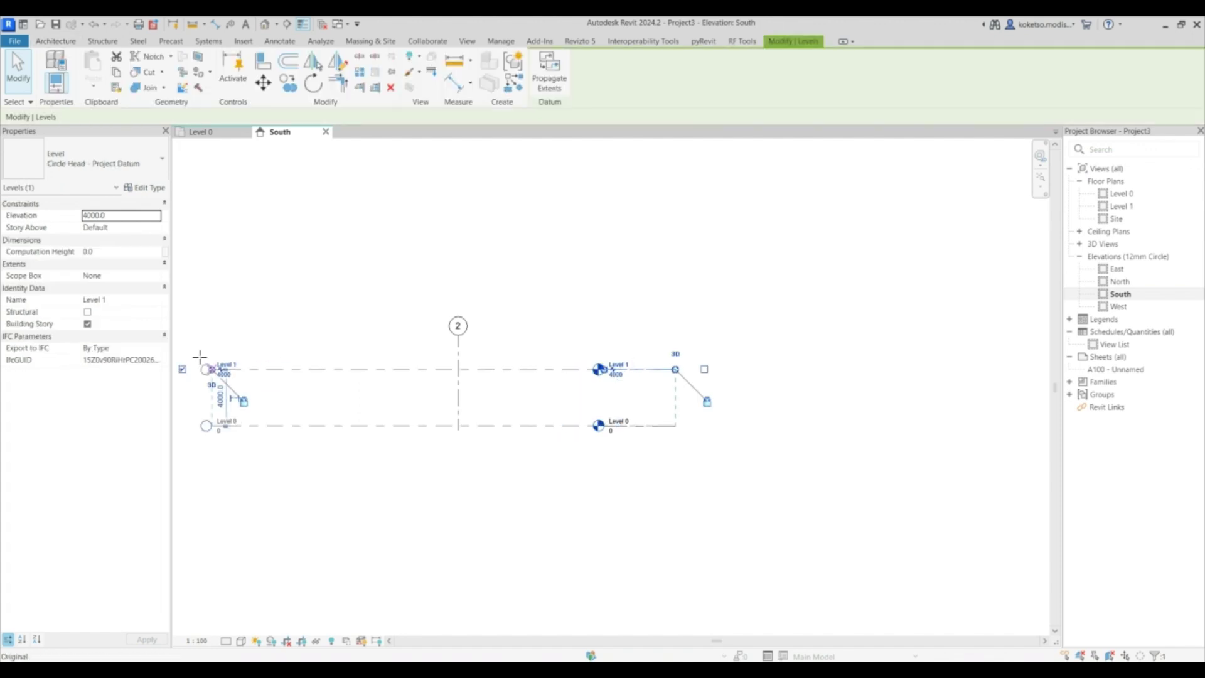
{"action": "middle_click_drag", "start_coordinate": [218, 382], "coordinate": [359, 369]}
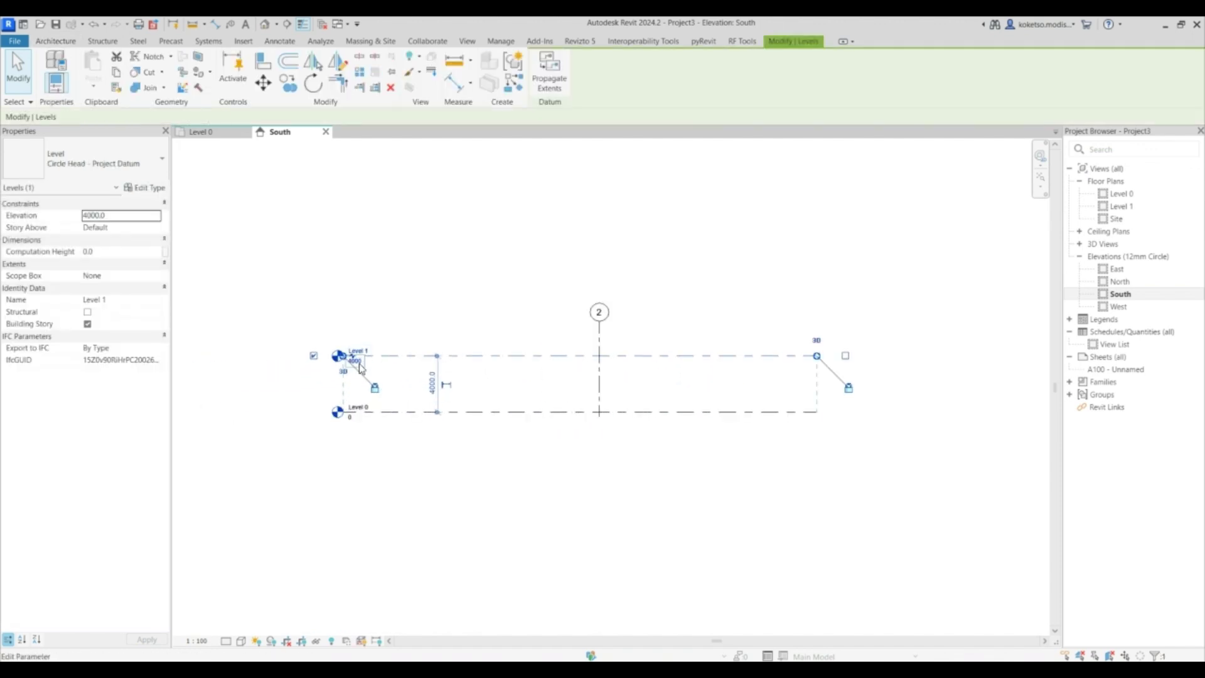
{"action": "left_click", "coordinate": [359, 364]}
{"action": "type", "text": "3"}
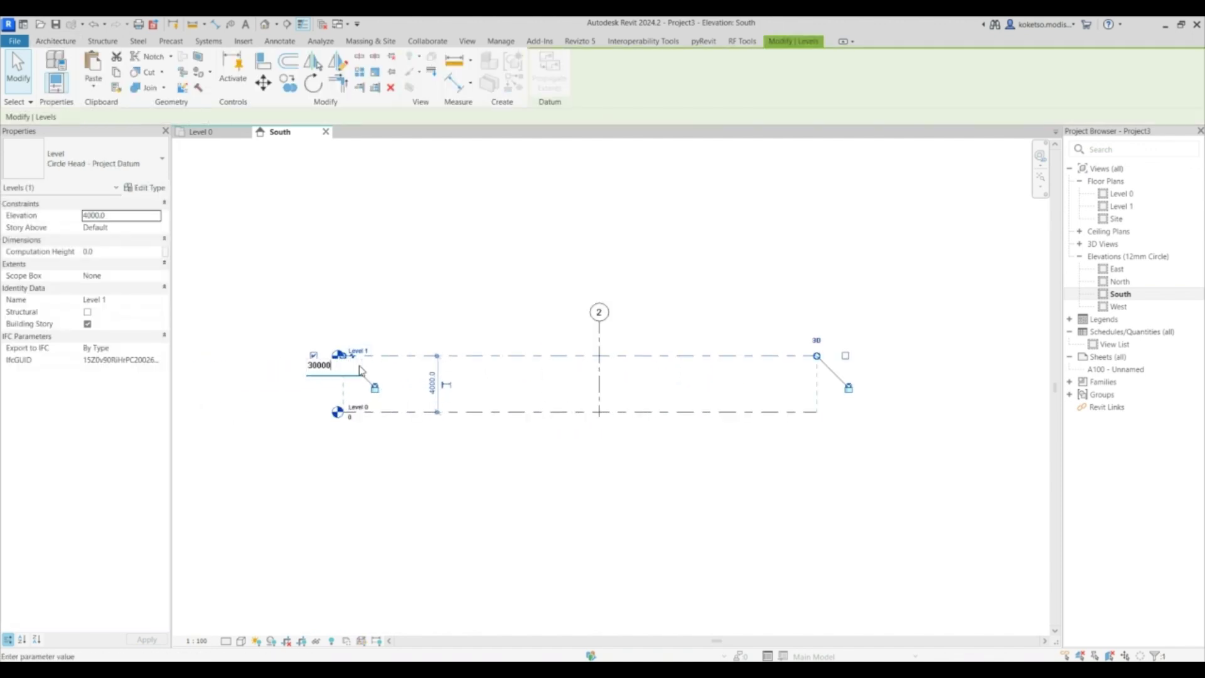
{"action": "type", "text": "0000"}
{"action": "key", "text": "Return"}
Extend grid 2's top end above Level 1, then return to the Level 0 plan.
{"action": "key", "text": "z"}
{"action": "key", "text": "f"}
{"action": "left_click", "coordinate": [522, 356]}
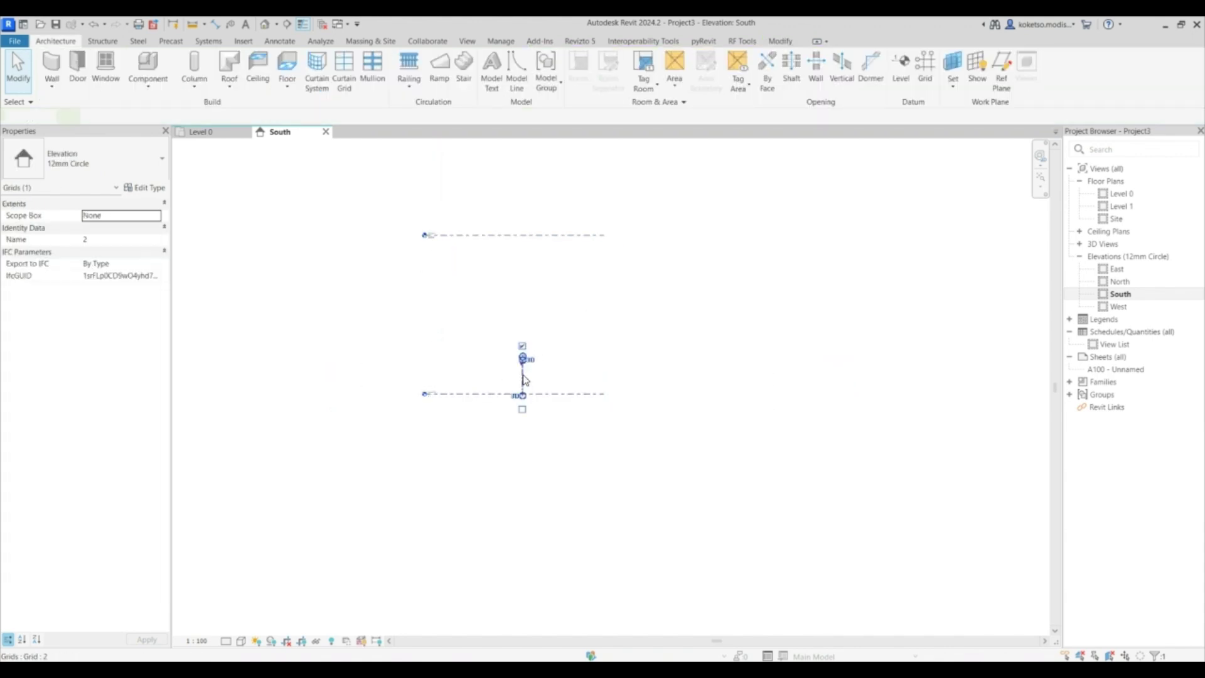
{"action": "left_click", "coordinate": [497, 355]}
{"action": "key", "text": "Return"}
{"action": "scroll", "coordinate": [540, 352], "scroll_direction": "up", "scroll_amount": 3}
{"action": "left_click_drag", "start_coordinate": [512, 337], "coordinate": [532, 148]}
{"action": "key", "text": "Escape"}
{"action": "left_click", "coordinate": [202, 131]}
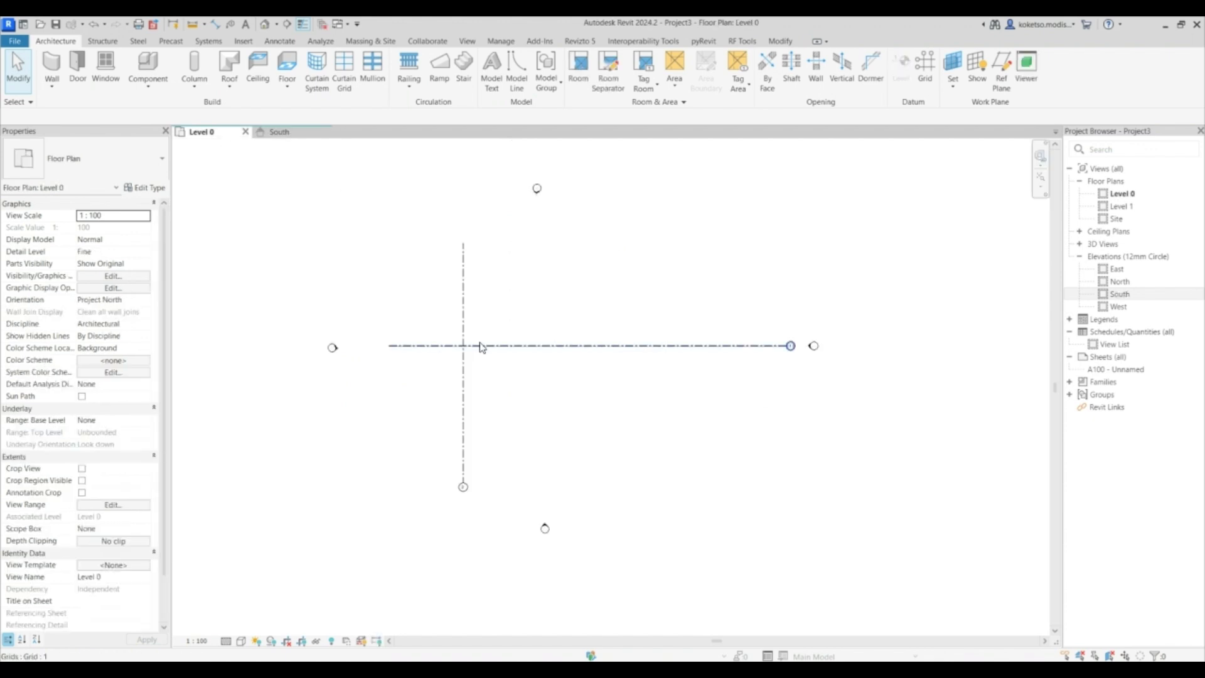
Set up a Curtain_Wall-Empty wall whose top is constrained to Level 1.
{"action": "left_click", "coordinate": [53, 66]}
{"action": "left_click", "coordinate": [97, 161]}
{"action": "scroll", "coordinate": [97, 377], "scroll_direction": "down", "scroll_amount": 5}
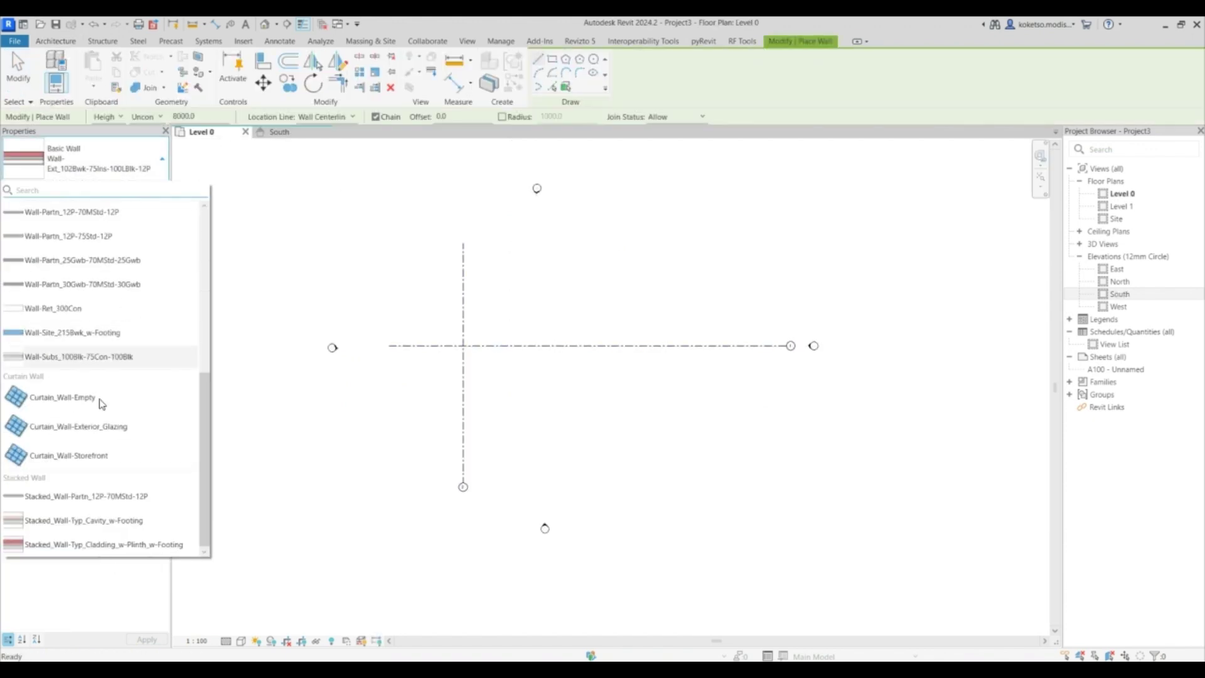
{"action": "left_click", "coordinate": [62, 397]}
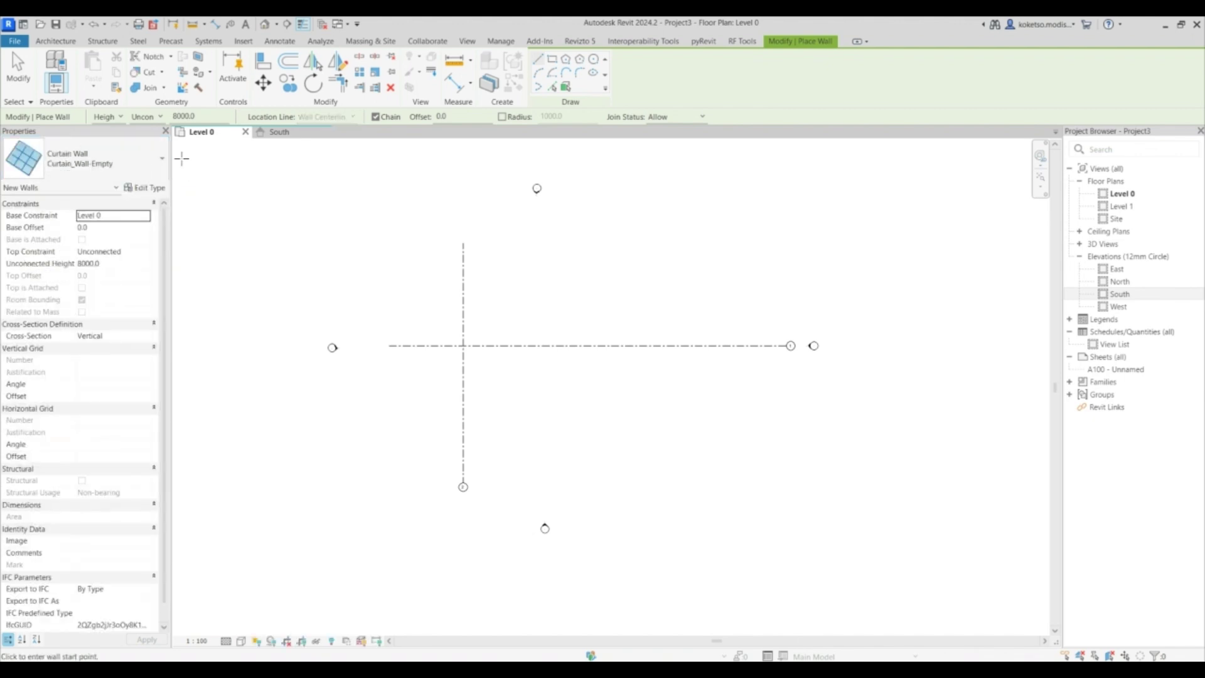
{"action": "left_click", "coordinate": [142, 117]}
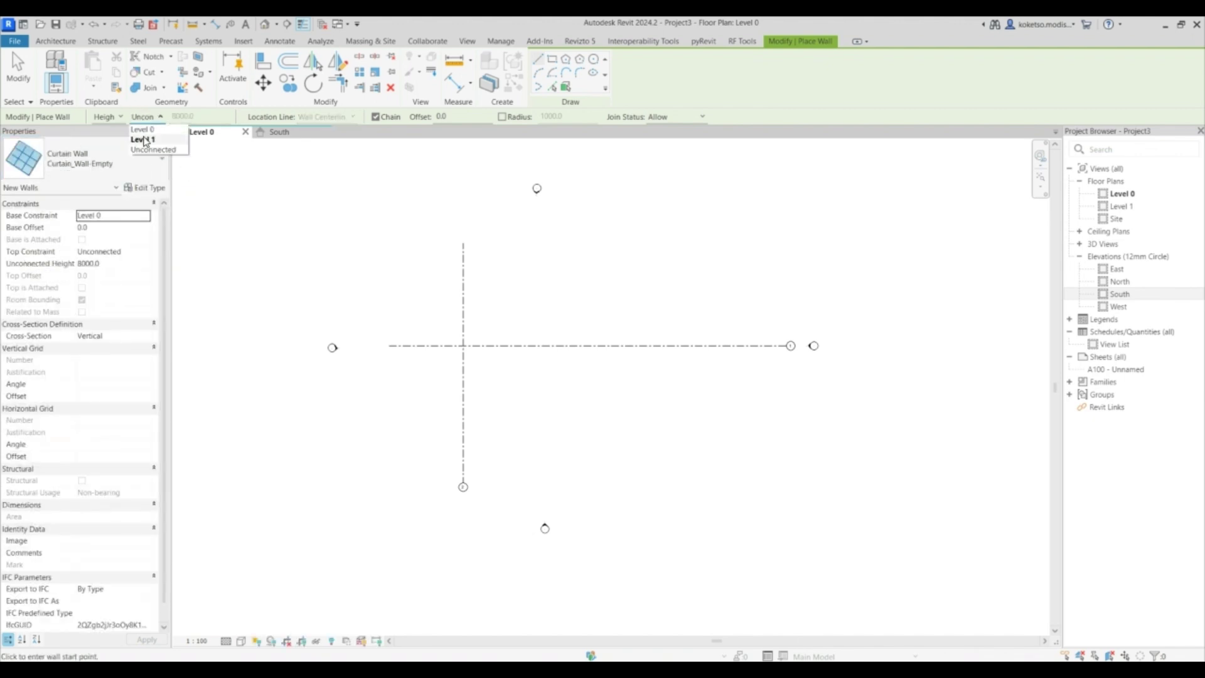
{"action": "left_click", "coordinate": [140, 140]}
Draw the curtain wall from the grid intersection and view it in Default 3D.
{"action": "left_click", "coordinate": [463, 345]}
{"action": "left_click", "coordinate": [464, 346]}
{"action": "scroll", "coordinate": [465, 345], "scroll_direction": "up", "scroll_amount": 3}
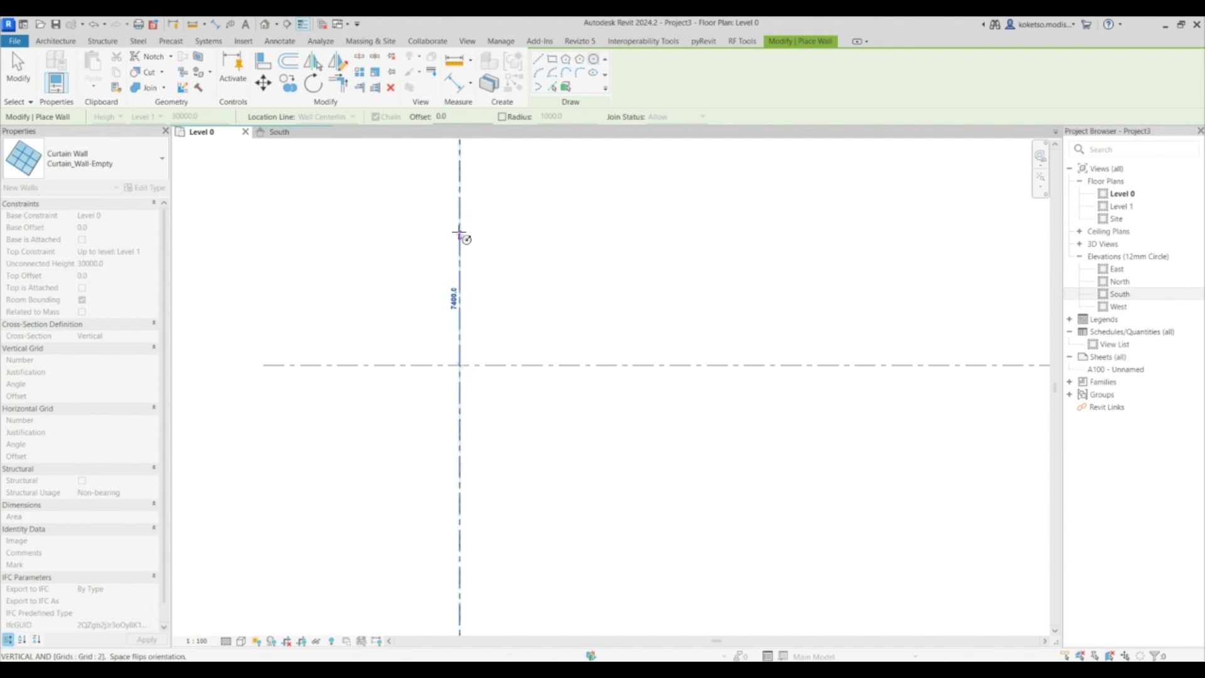
{"action": "key", "text": "Escape"}
{"action": "scroll", "coordinate": [471, 248], "scroll_direction": "down", "scroll_amount": 2}
{"action": "key", "text": "Escape"}
{"action": "left_click", "coordinate": [264, 24]}
Set both curtain grid layouts to Fixed Distance with vertical spacing 800.
{"action": "middle_click_drag", "start_coordinate": [696, 365], "coordinate": [618, 334]}
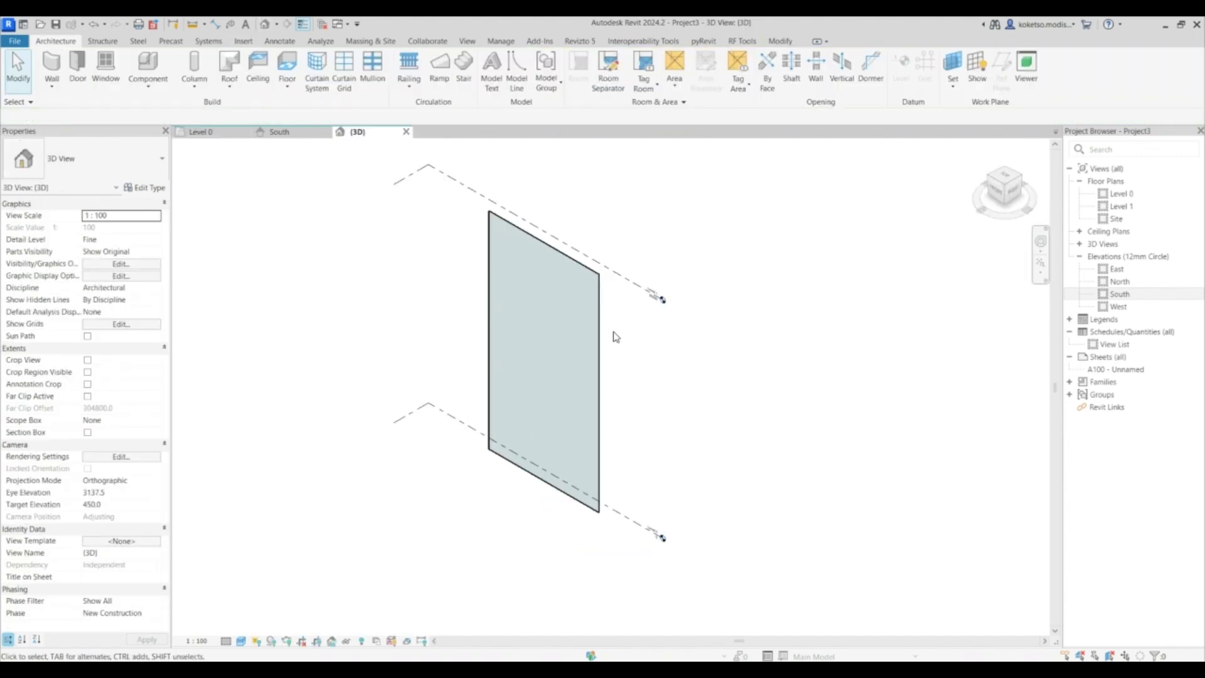
{"action": "left_click", "coordinate": [509, 231]}
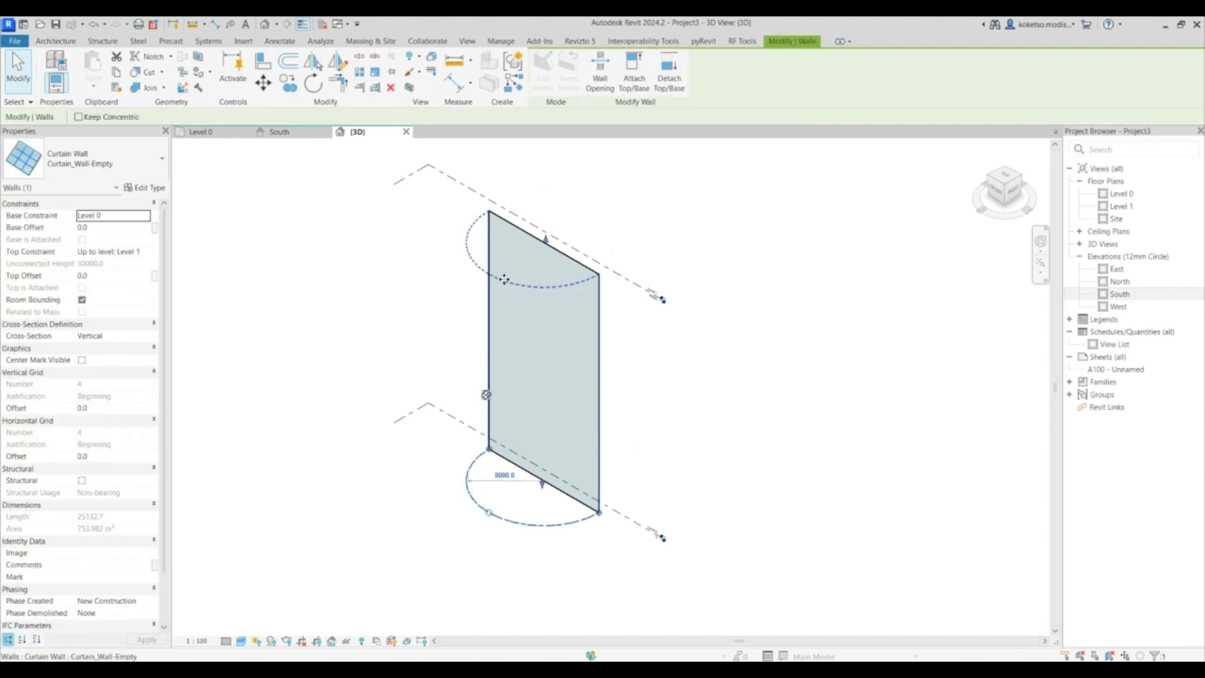
{"action": "left_click", "coordinate": [142, 188]}
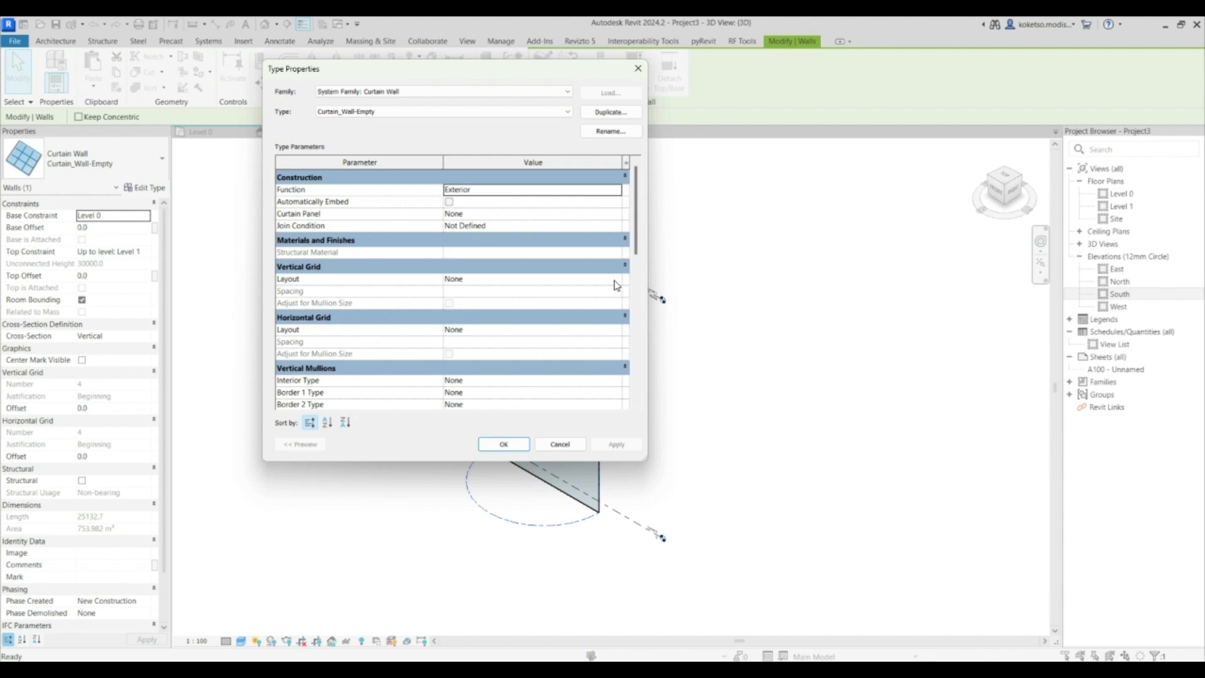
{"action": "left_click", "coordinate": [615, 279]}
{"action": "left_click", "coordinate": [616, 279]}
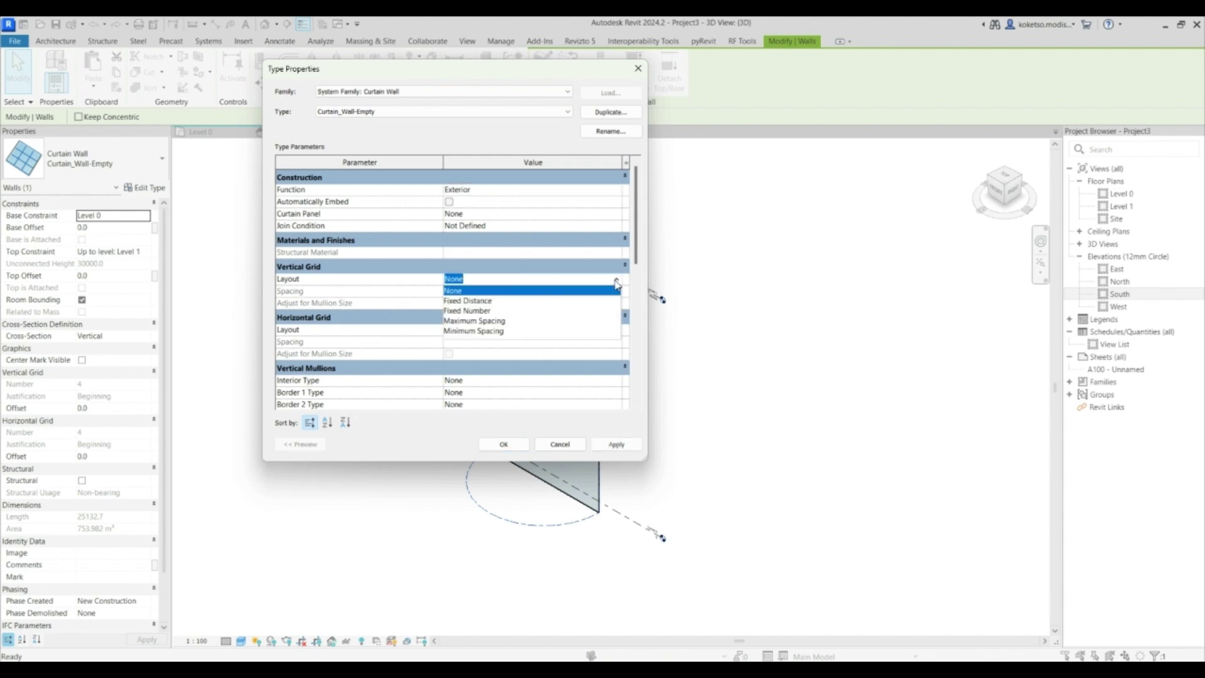
{"action": "left_click", "coordinate": [581, 302]}
{"action": "left_click", "coordinate": [615, 331]}
{"action": "left_click", "coordinate": [616, 330]}
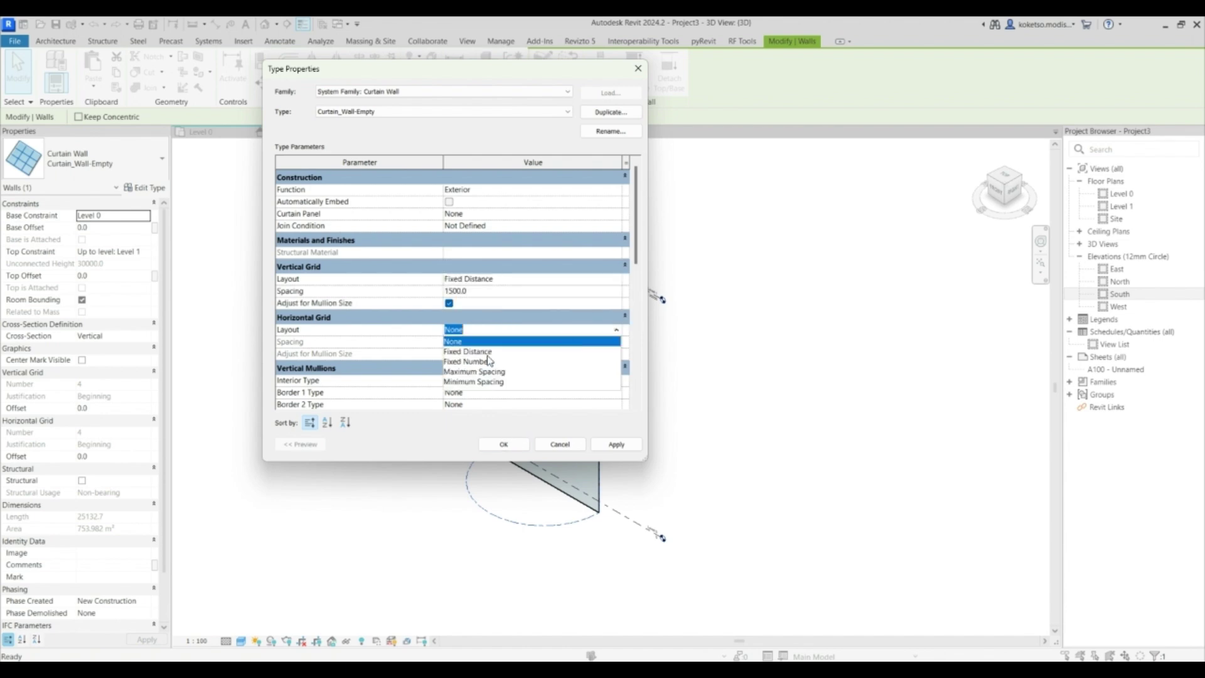
{"action": "left_click", "coordinate": [487, 352]}
{"action": "left_click", "coordinate": [538, 293]}
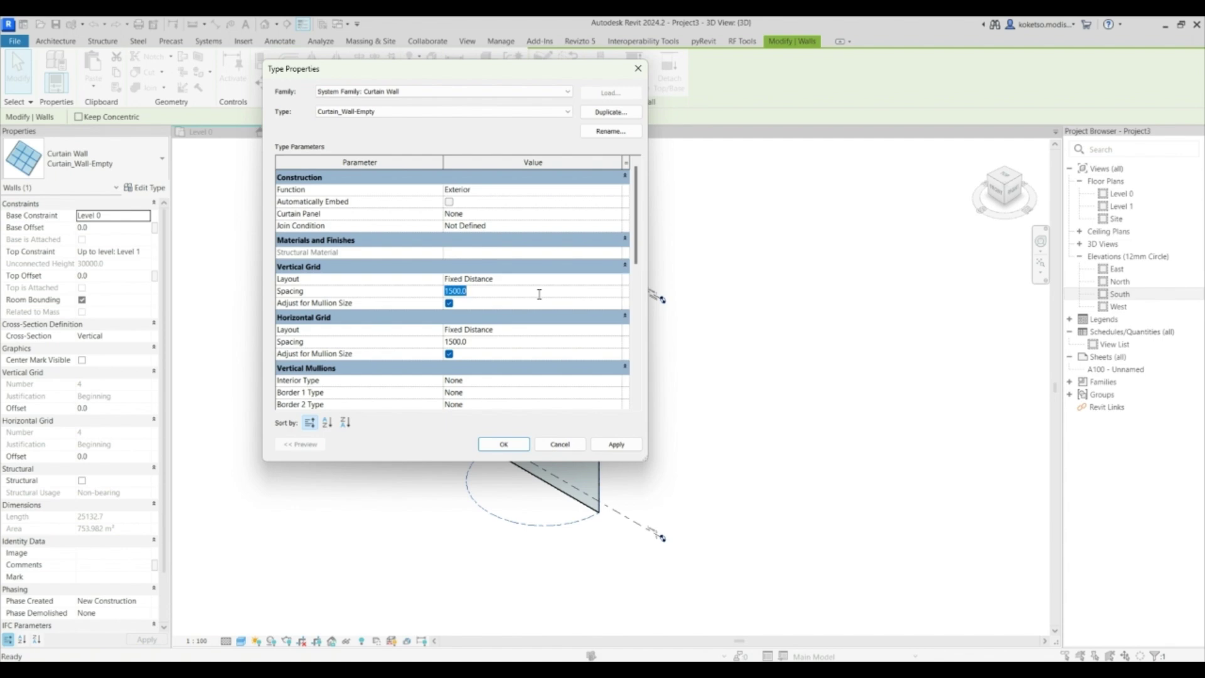
{"action": "type", "text": "800"}
Make vertical interior, Border 1 and Border 2 mullions Rectangular Mullion : 30mm_Square.
{"action": "scroll", "coordinate": [458, 352], "scroll_direction": "down", "scroll_amount": 3}
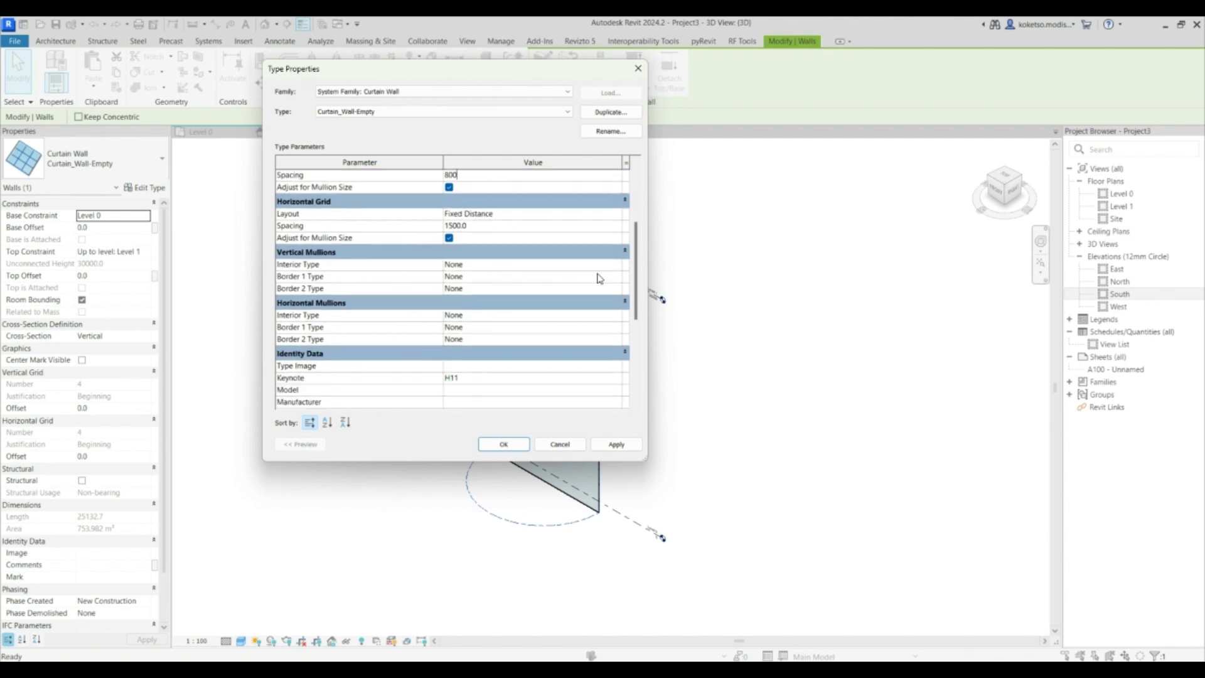
{"action": "left_click", "coordinate": [618, 266]}
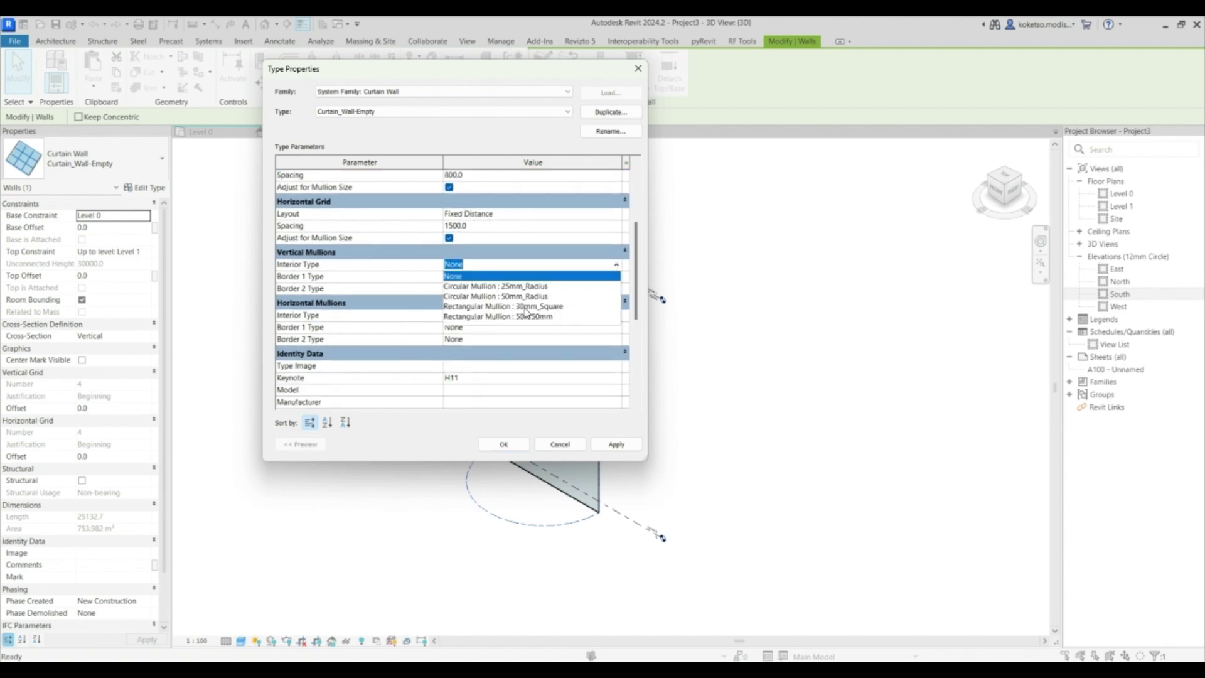
{"action": "left_click", "coordinate": [526, 306]}
{"action": "left_click", "coordinate": [615, 276]}
{"action": "scroll", "coordinate": [534, 333], "scroll_direction": "down", "scroll_amount": 1}
{"action": "left_click", "coordinate": [527, 308]}
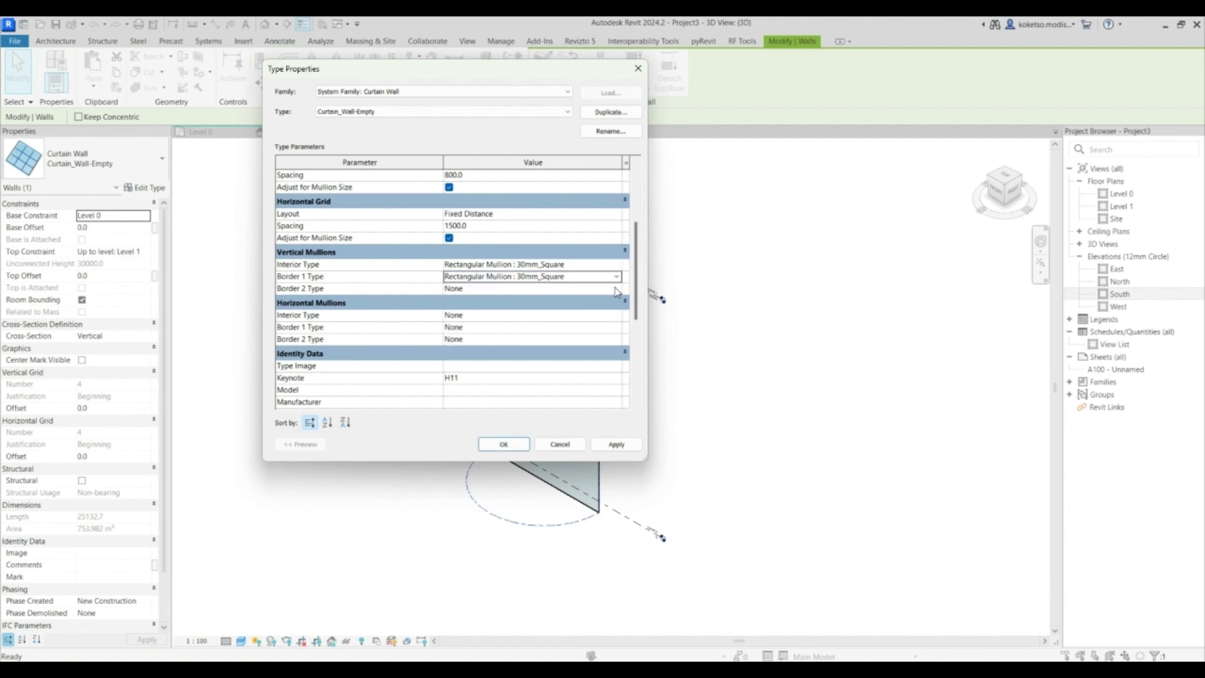
{"action": "left_click", "coordinate": [546, 288]}
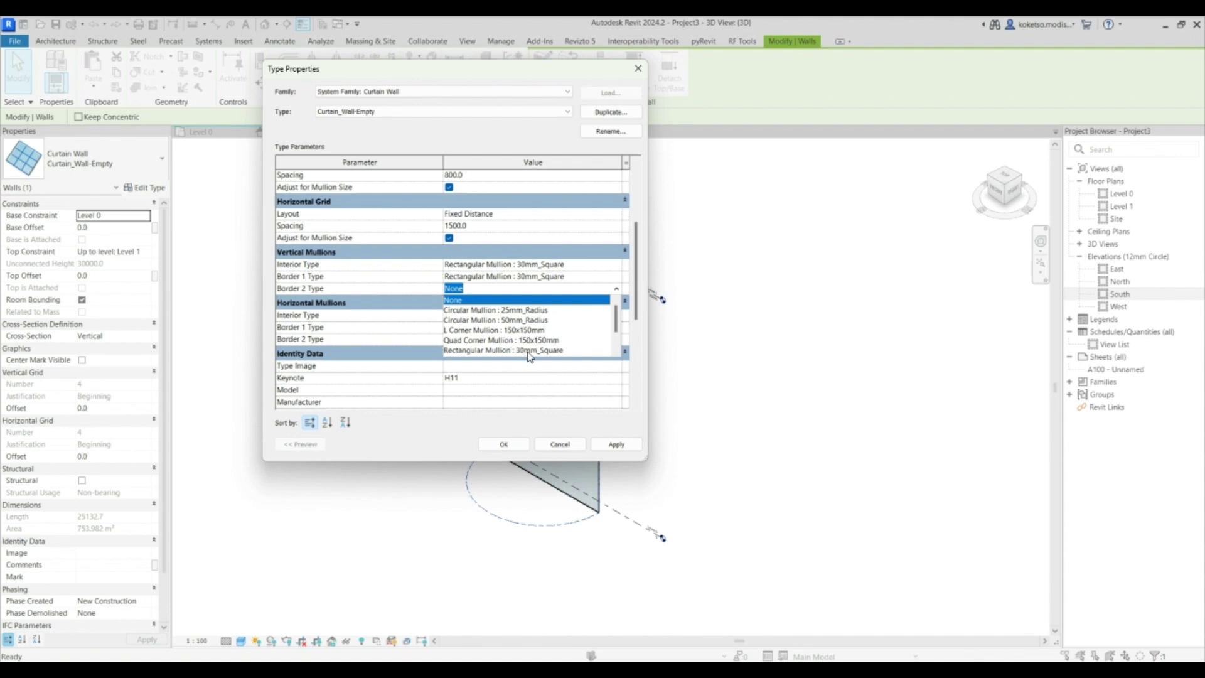
{"action": "left_click", "coordinate": [529, 352]}
Make horizontal interior and border mullions 30mm_Square, then apply and close Type Properties.
{"action": "left_click", "coordinate": [616, 316]}
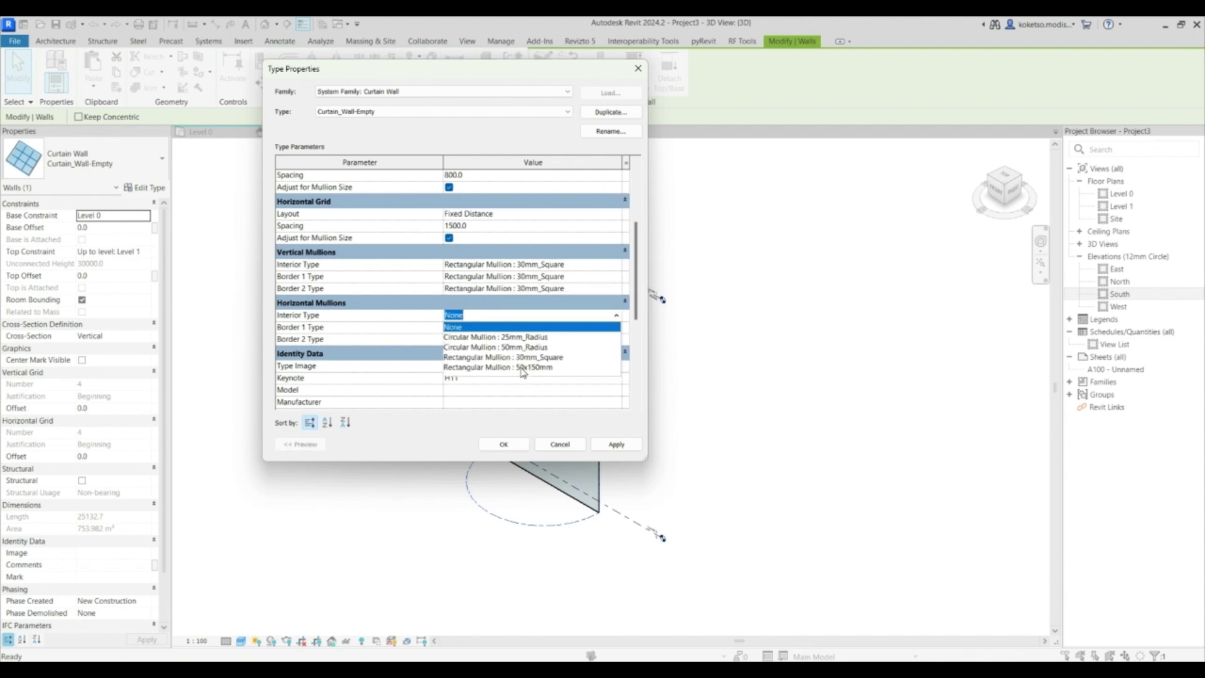
{"action": "left_click", "coordinate": [529, 357]}
{"action": "left_click", "coordinate": [540, 327]}
{"action": "left_click", "coordinate": [546, 327]}
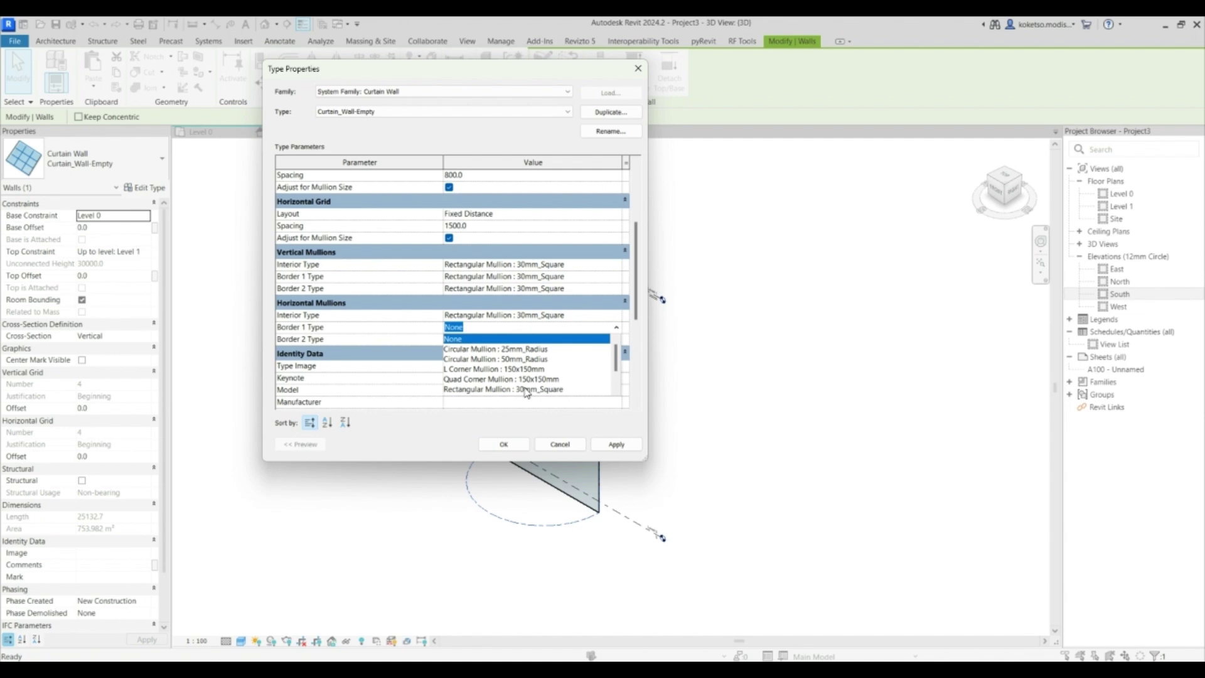
{"action": "left_click", "coordinate": [526, 389]}
{"action": "left_click", "coordinate": [533, 339]}
{"action": "left_click", "coordinate": [534, 339]}
{"action": "left_click", "coordinate": [523, 401]}
{"action": "left_click", "coordinate": [608, 447]}
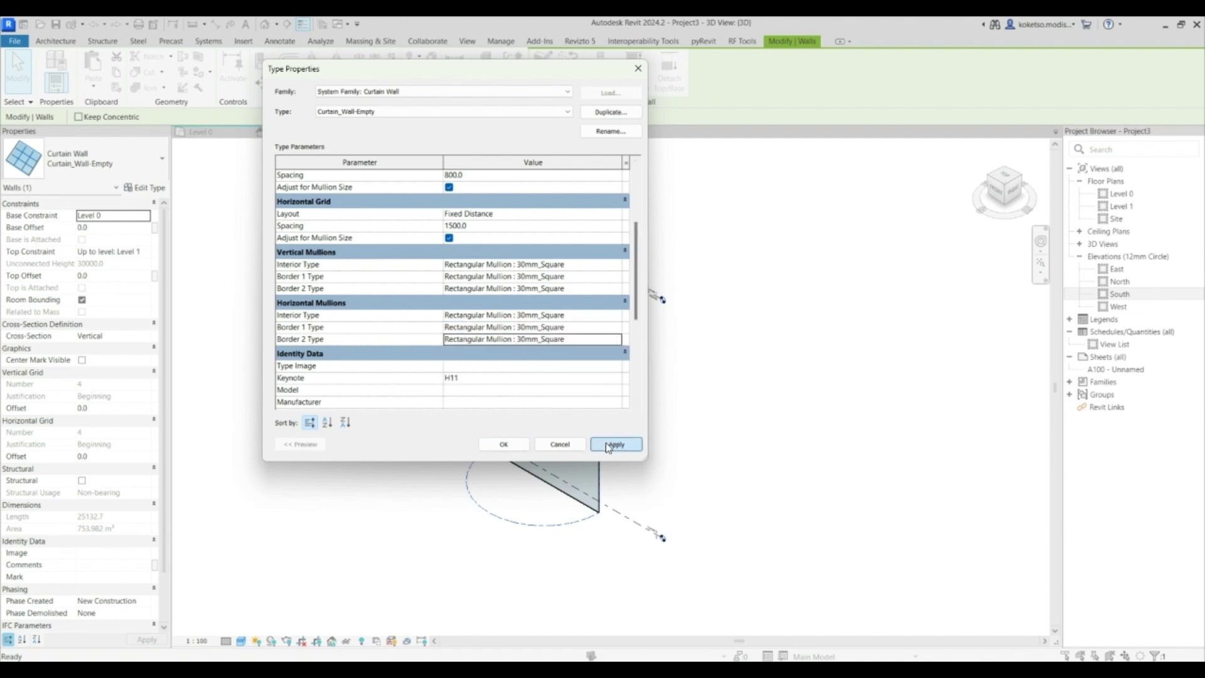
{"action": "left_click", "coordinate": [513, 445]}
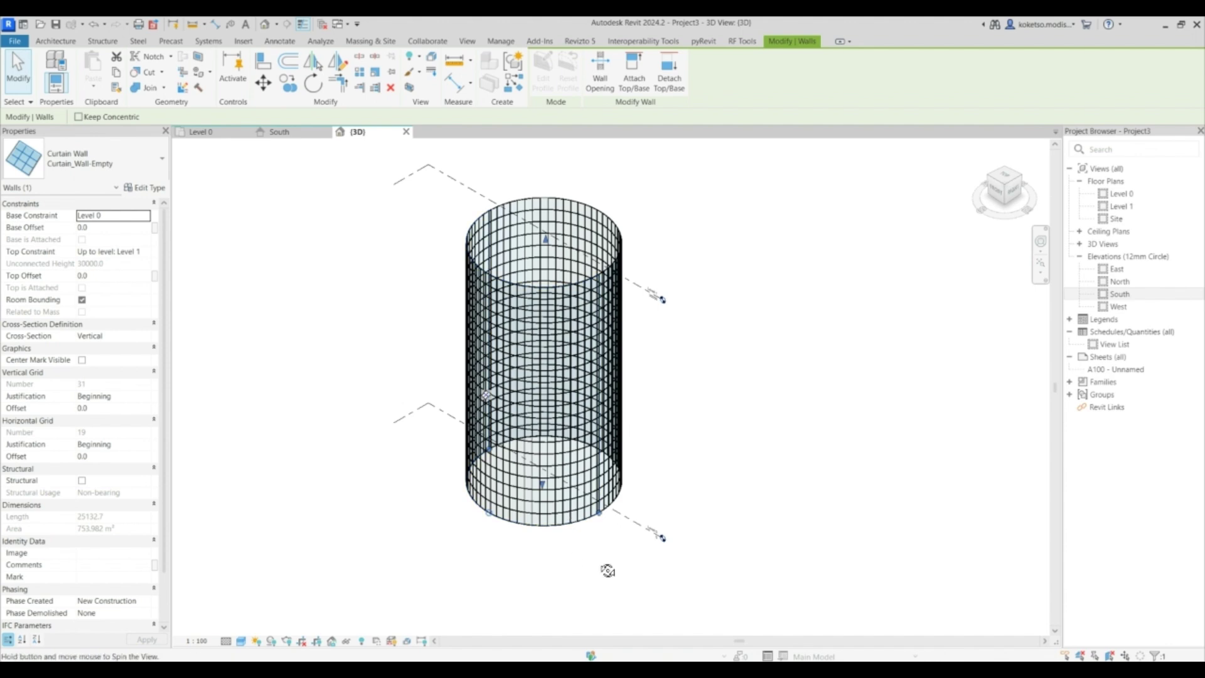
Zoom to the cylinder's base and Tab-select a single glazed curtain panel there.
{"action": "scroll", "coordinate": [640, 527], "scroll_direction": "up", "scroll_amount": 2}
{"action": "scroll", "coordinate": [618, 529], "scroll_direction": "up", "scroll_amount": 6}
{"action": "key", "text": "Escape"}
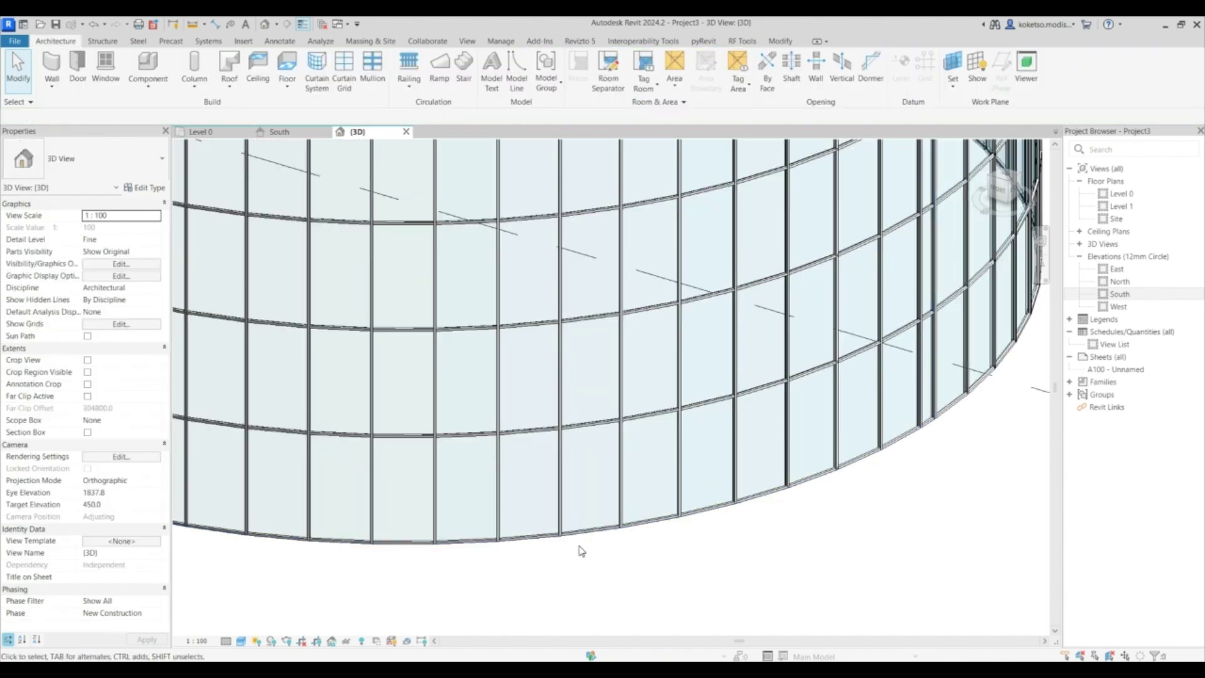
{"action": "key", "text": "Tab"}
{"action": "left_click", "coordinate": [570, 530]}
{"action": "scroll", "coordinate": [494, 287], "scroll_direction": "down", "scroll_amount": 2}
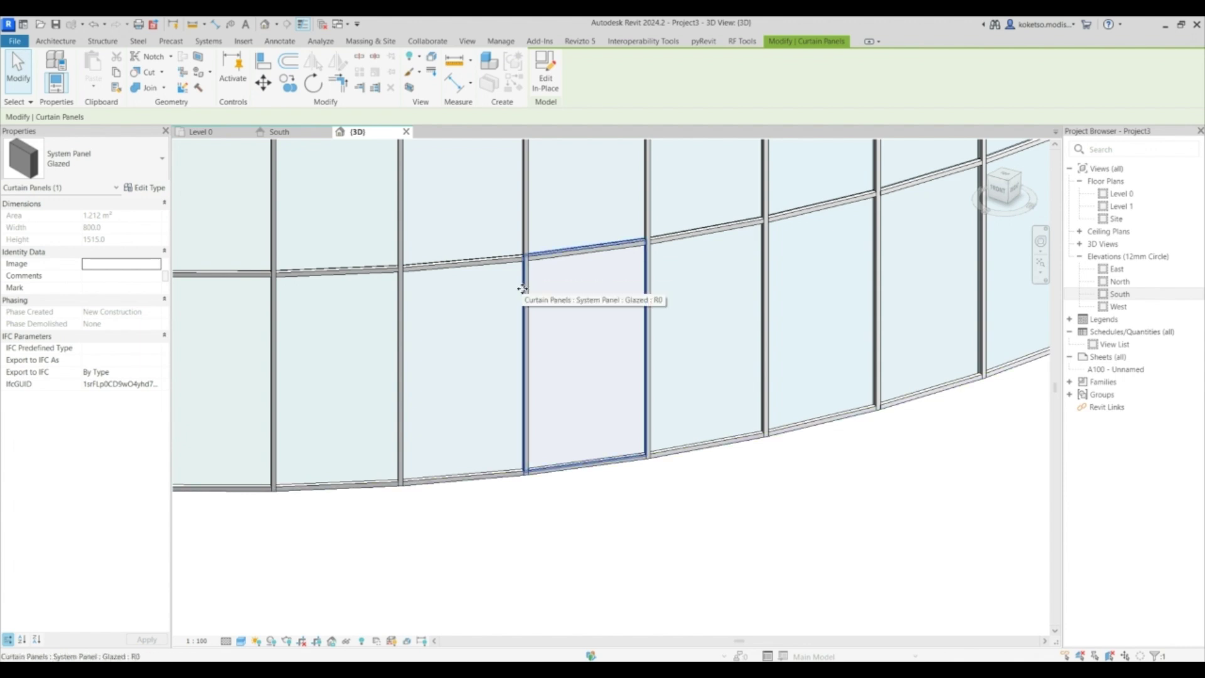
Duplicate the glazed panel's type as a new ALUMINIUM panel type.
{"action": "left_click", "coordinate": [614, 478]}
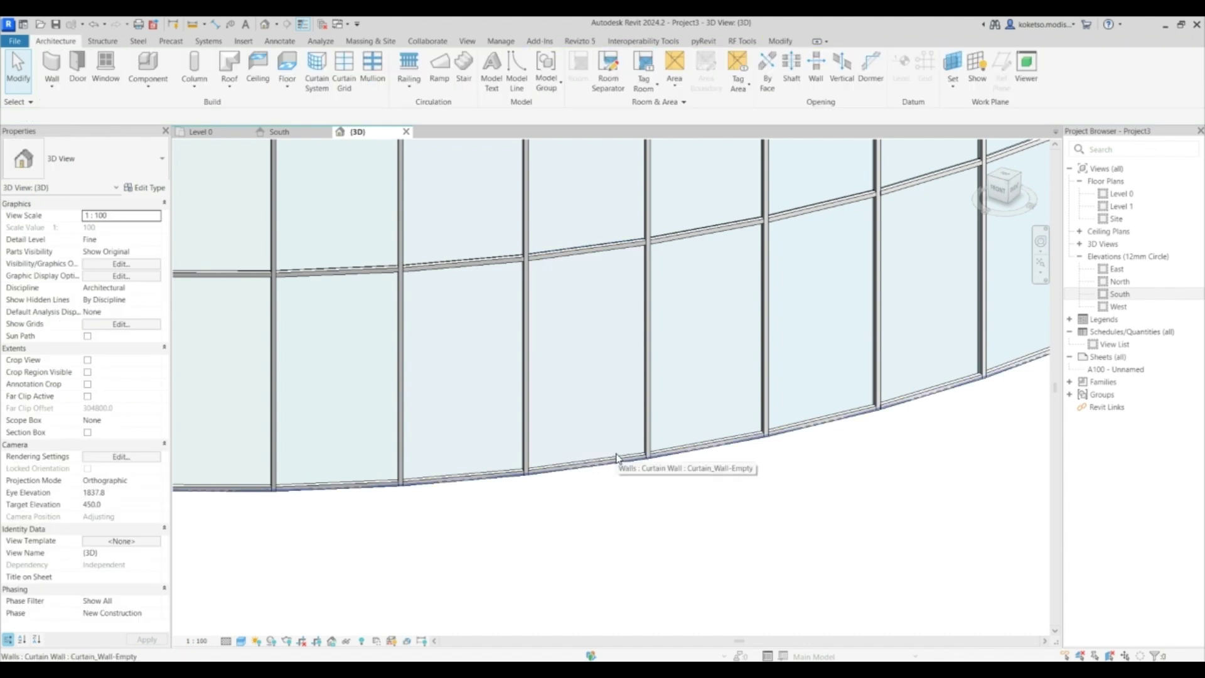
{"action": "key", "text": "Tab"}
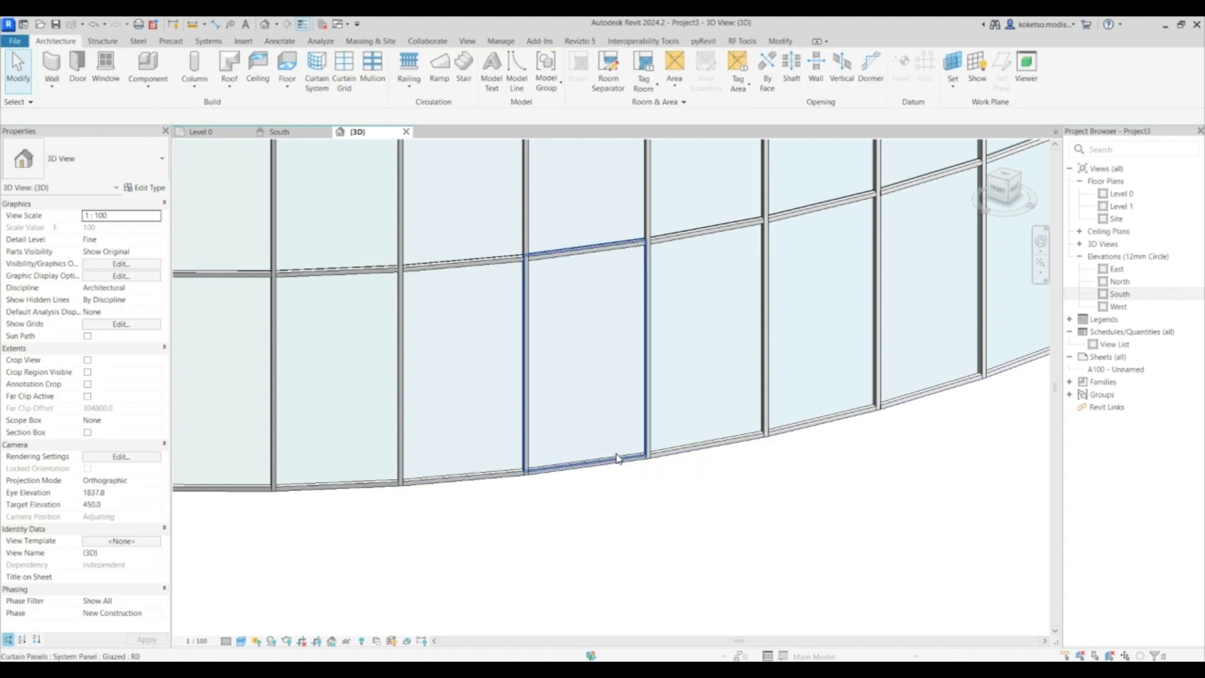
{"action": "left_click", "coordinate": [616, 459]}
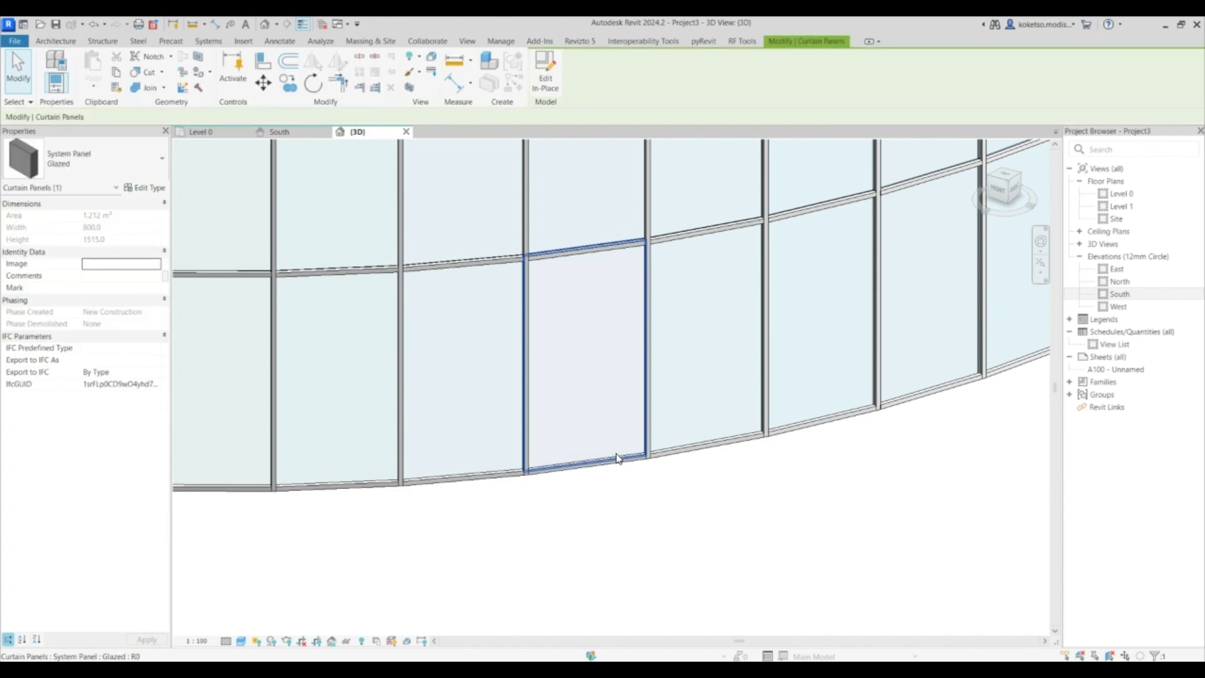
{"action": "left_click", "coordinate": [145, 187]}
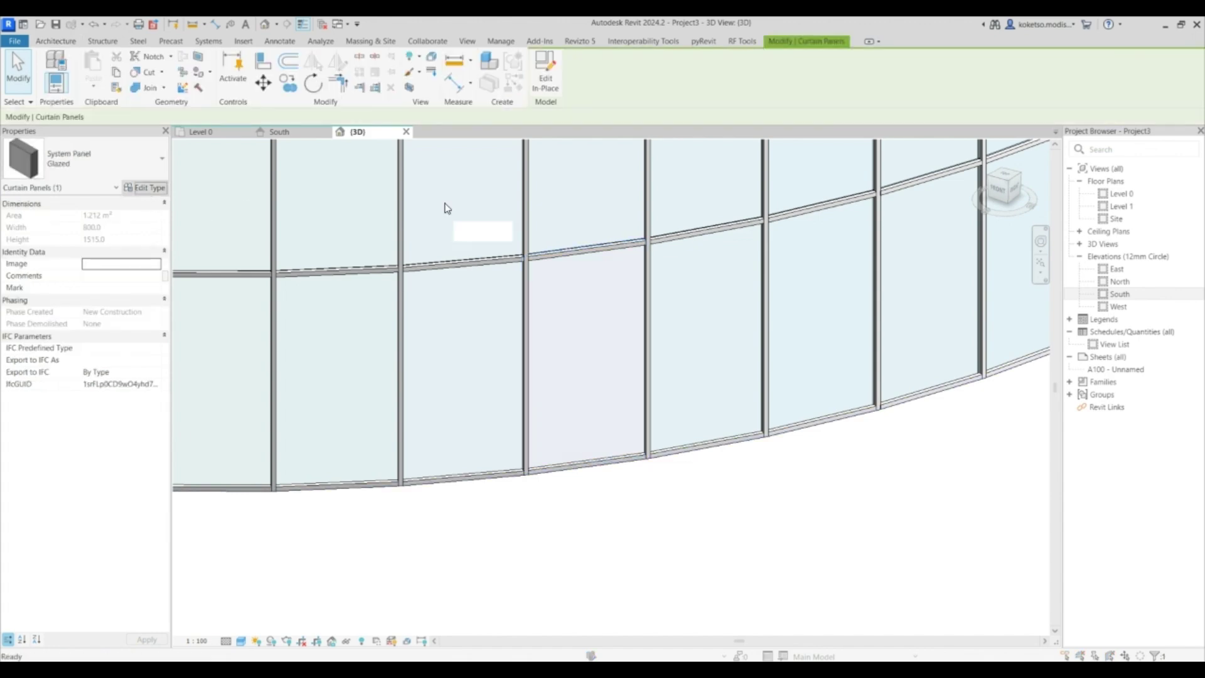
{"action": "left_click", "coordinate": [610, 111]}
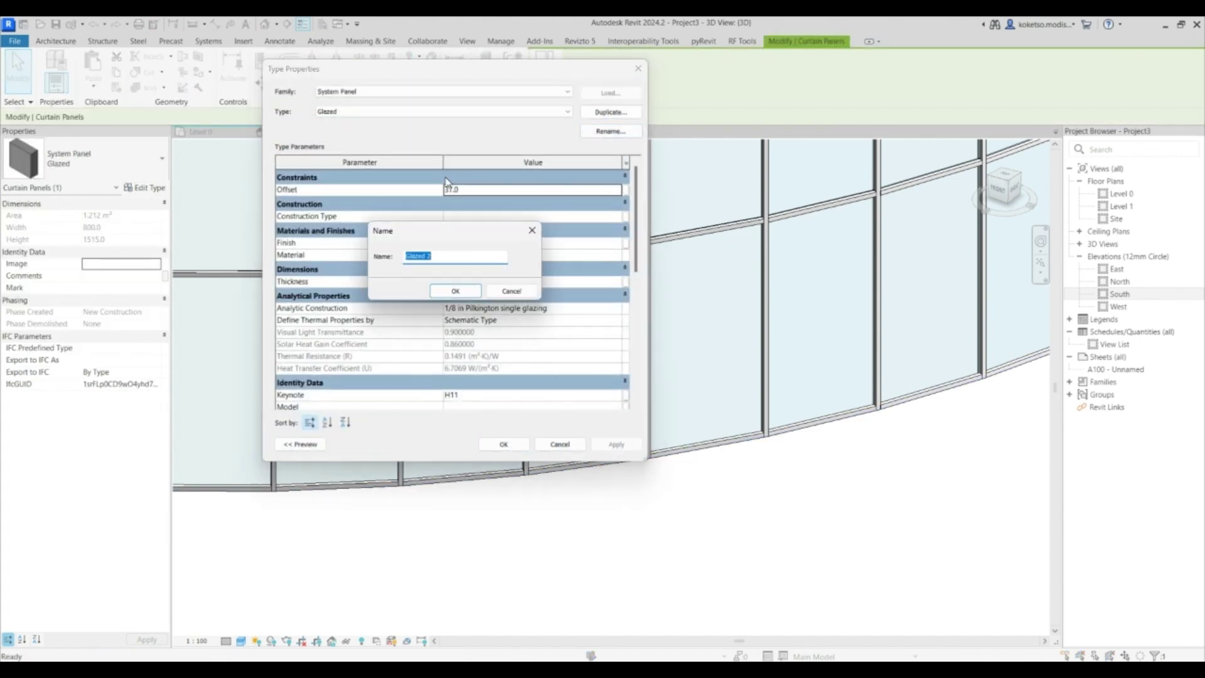
{"action": "type", "text": "Al"}
{"action": "left_click", "coordinate": [472, 293]}
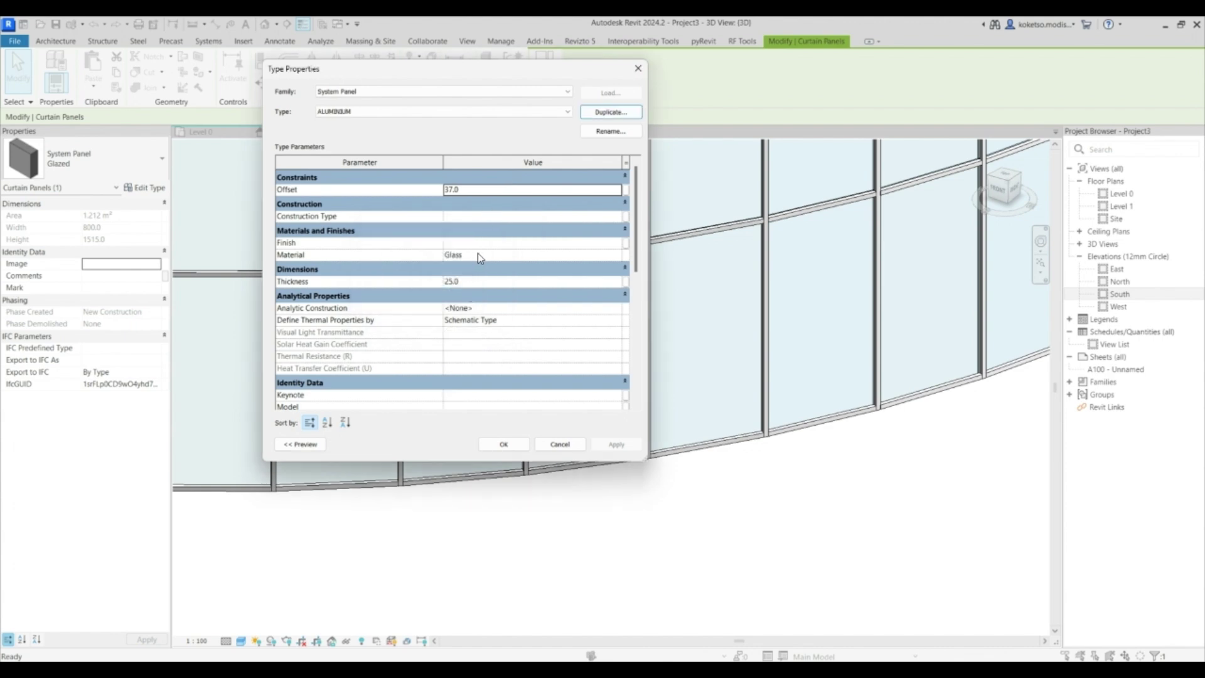
Set the ALUMINIUM panel type's material to Aluminium and apply.
{"action": "left_click", "coordinate": [617, 256]}
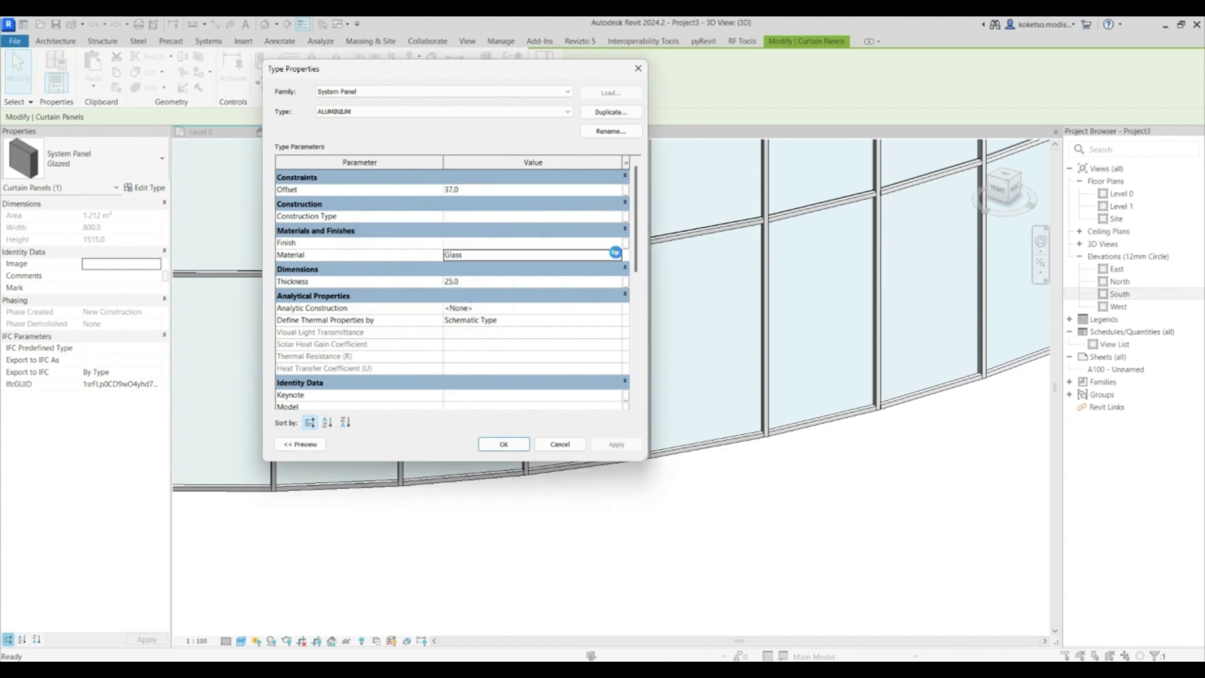
{"action": "left_click", "coordinate": [615, 252]}
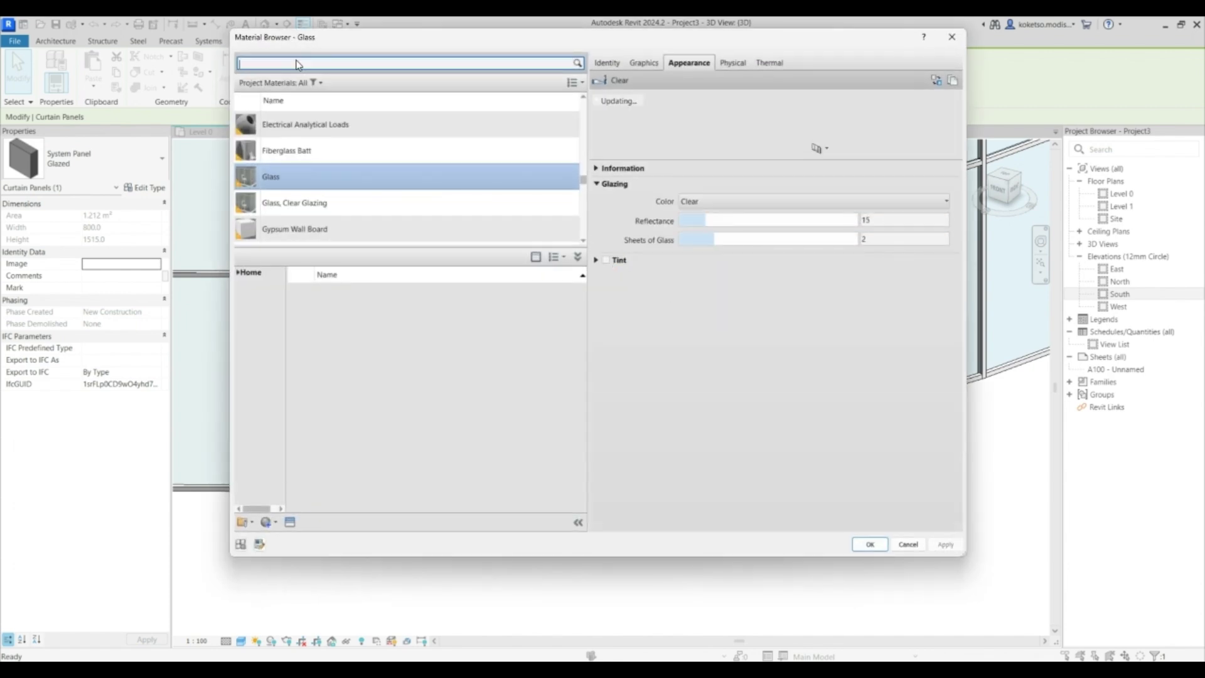
{"action": "left_click", "coordinate": [298, 64]}
{"action": "type", "text": "ALUMI"}
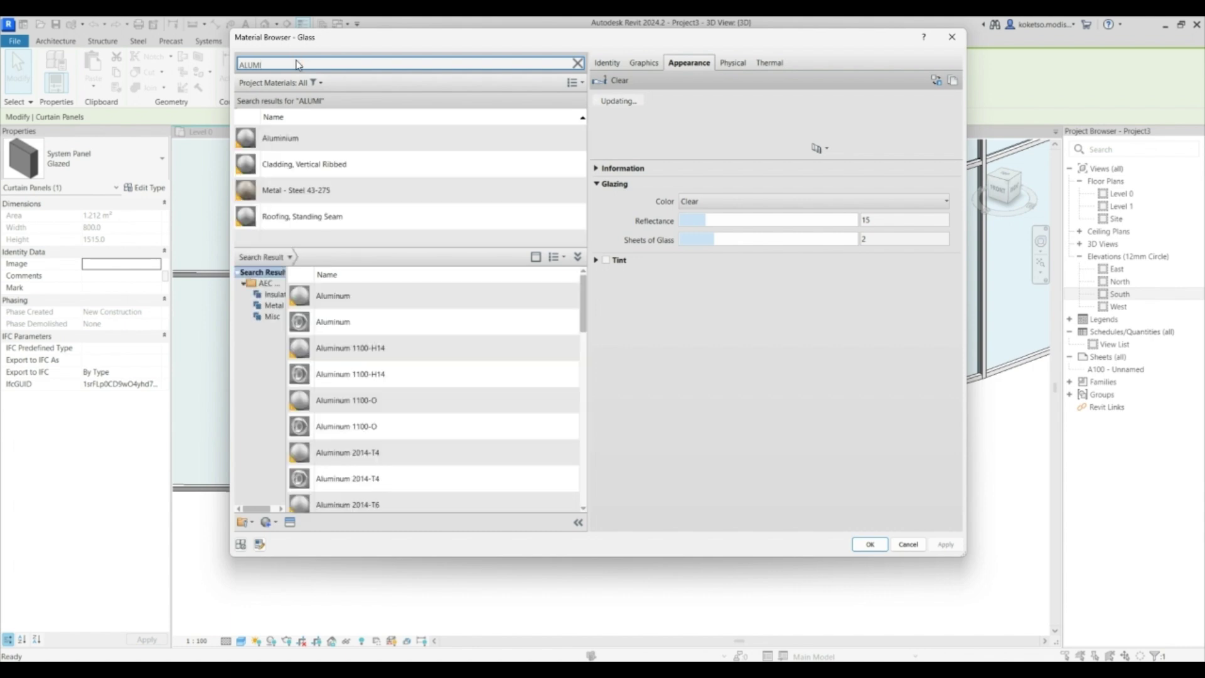
{"action": "left_click", "coordinate": [322, 144]}
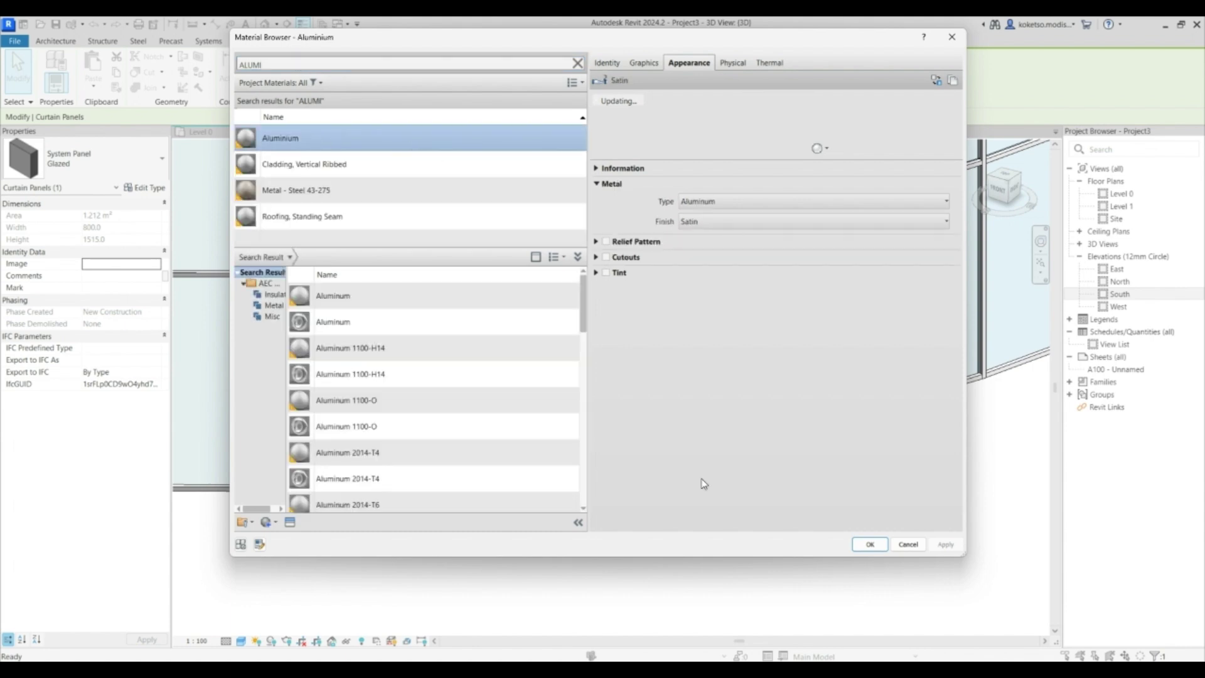
{"action": "left_click", "coordinate": [887, 542]}
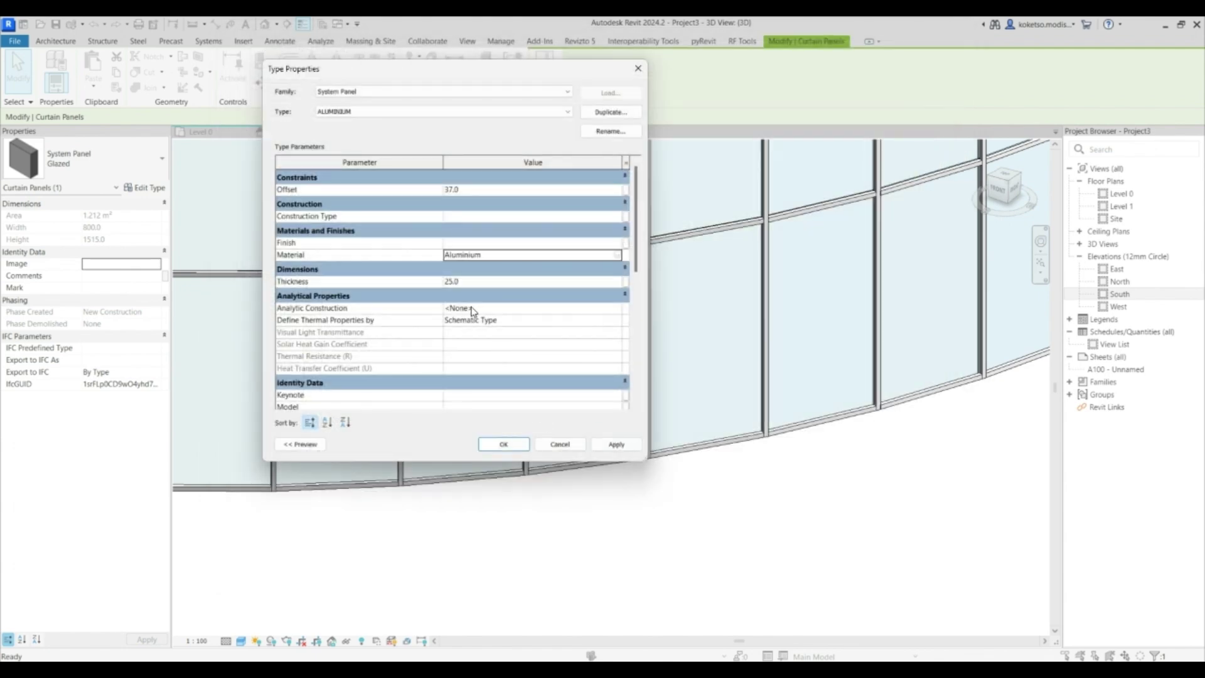
{"action": "left_click", "coordinate": [604, 444]}
{"action": "left_click", "coordinate": [504, 444]}
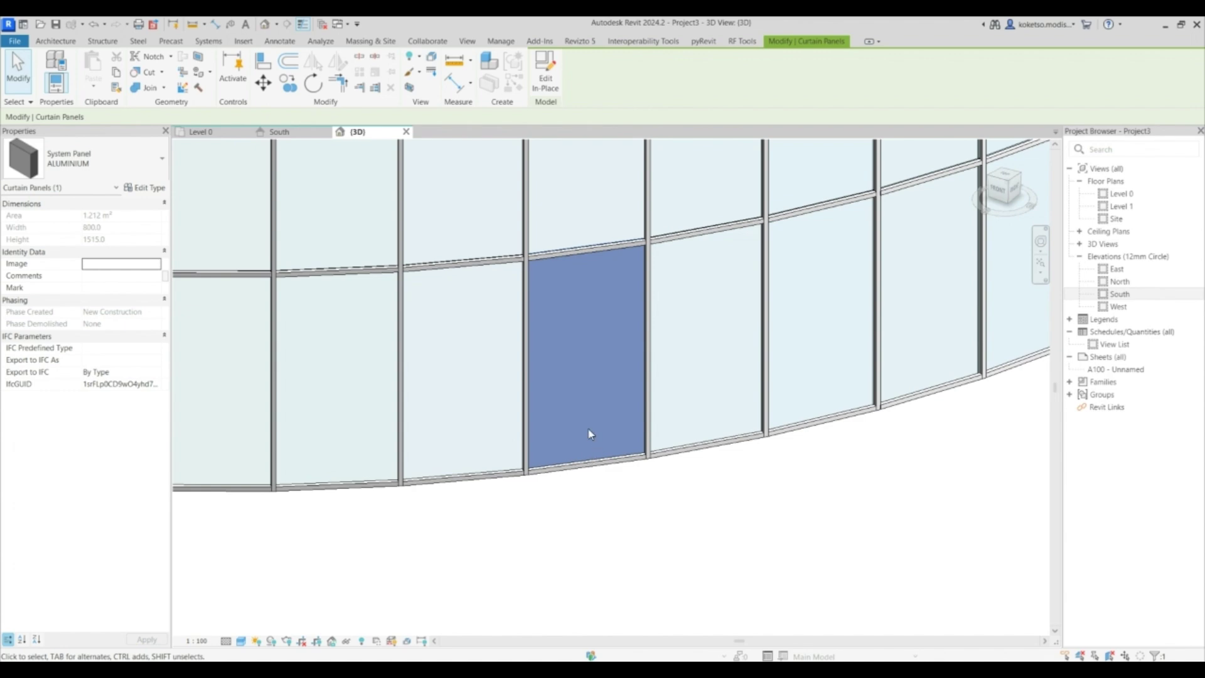
Set the curtain wall type's Curtain Panel to System Panel : ALUMINIUM.
{"action": "key", "text": "Escape"}
{"action": "scroll", "coordinate": [500, 472], "scroll_direction": "down", "scroll_amount": 3}
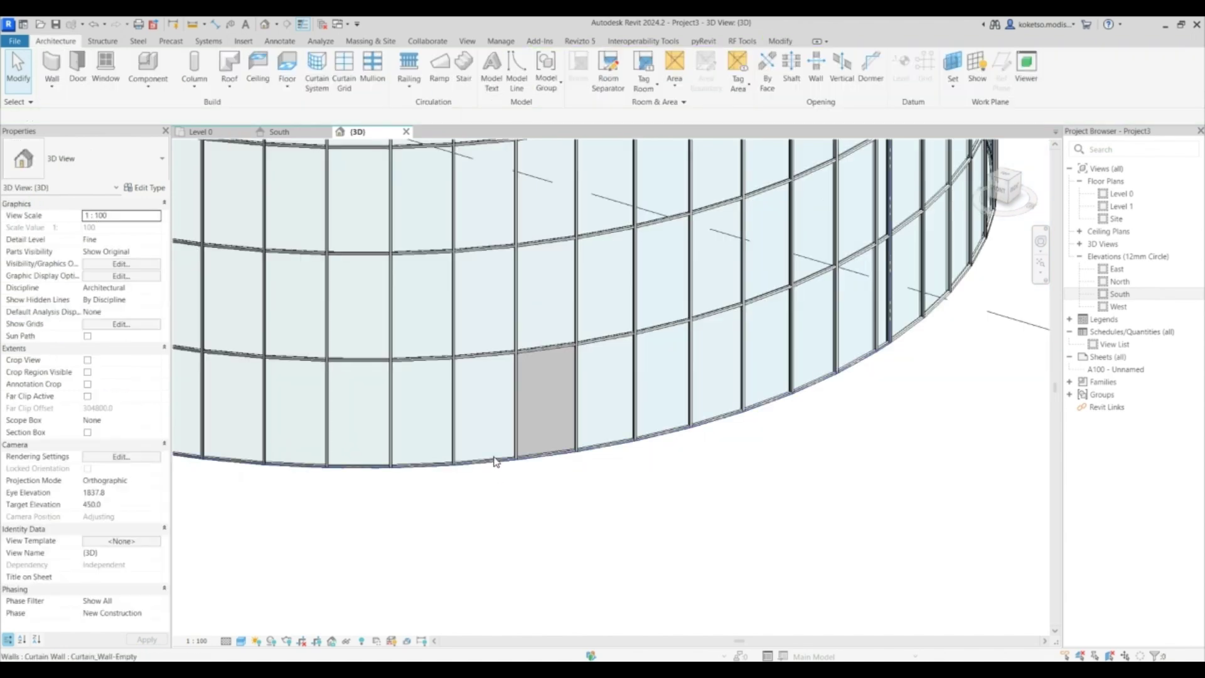
{"action": "left_click", "coordinate": [496, 461]}
{"action": "scroll", "coordinate": [527, 477], "scroll_direction": "down", "scroll_amount": 5}
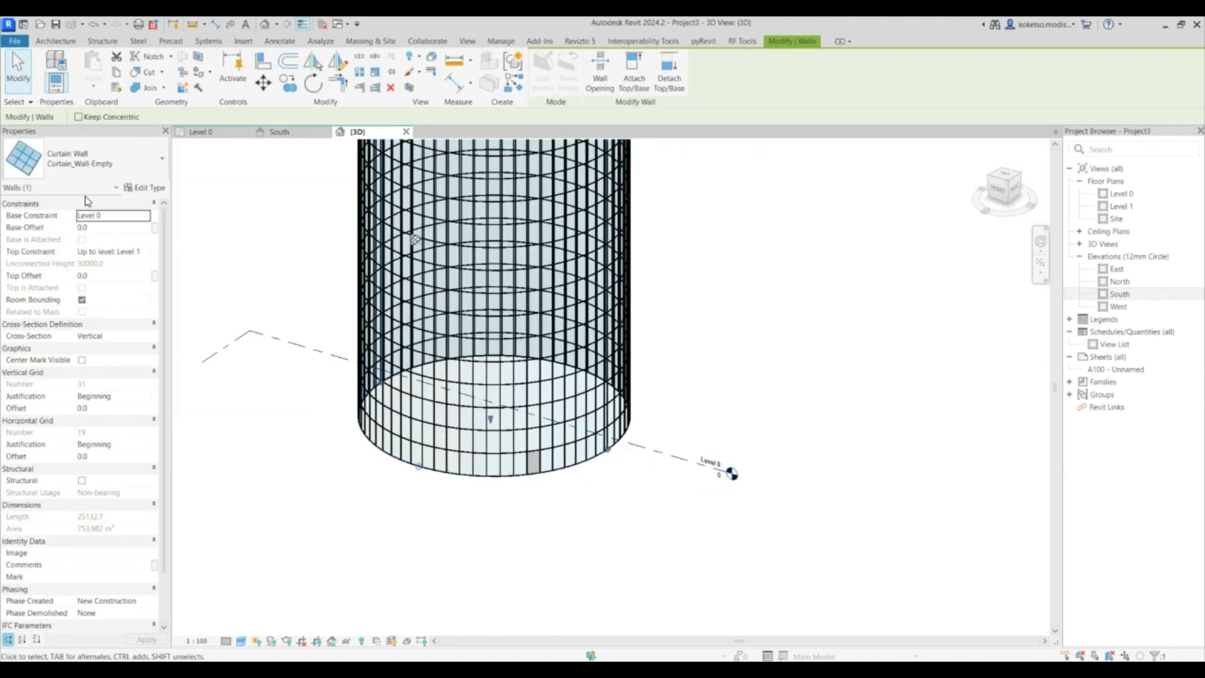
{"action": "left_click", "coordinate": [146, 188]}
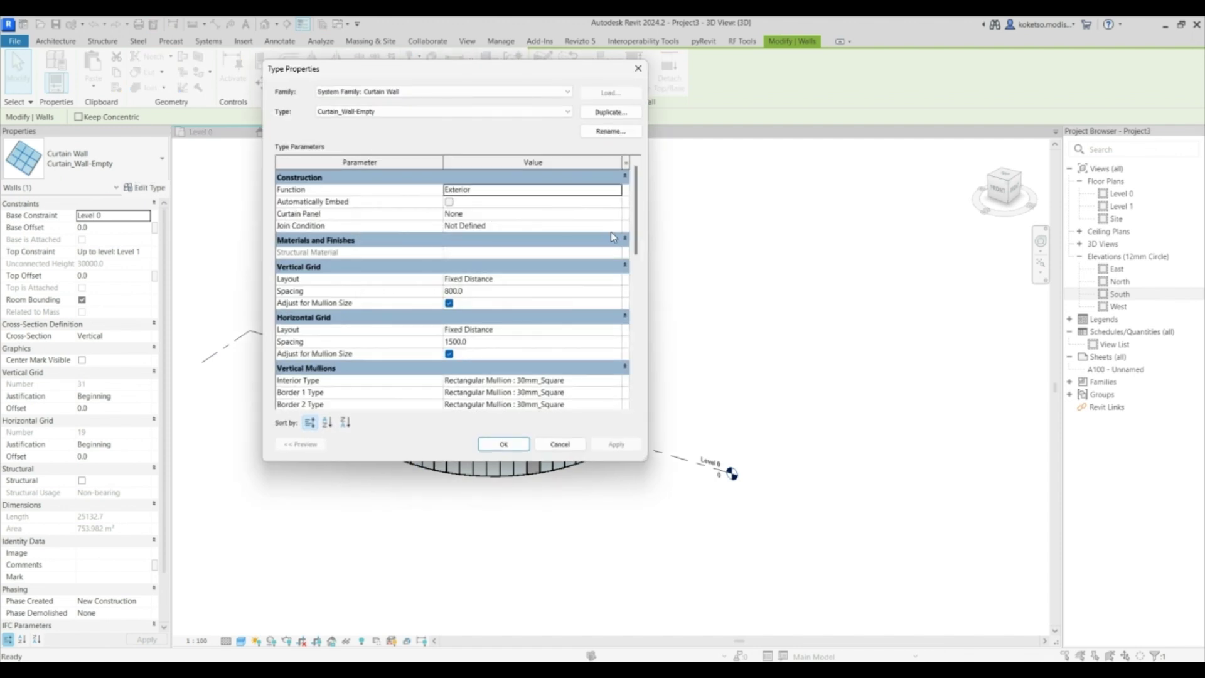
{"action": "left_click", "coordinate": [620, 215]}
{"action": "left_click", "coordinate": [616, 214]}
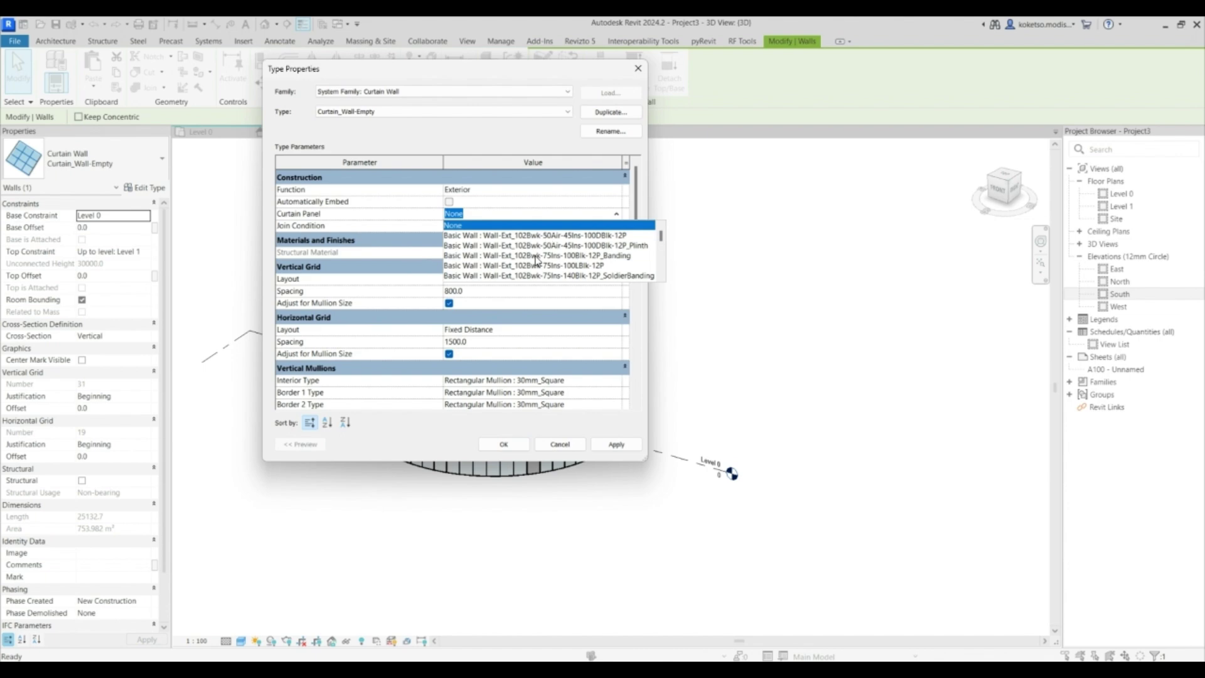
{"action": "scroll", "coordinate": [547, 266], "scroll_direction": "down", "scroll_amount": 8}
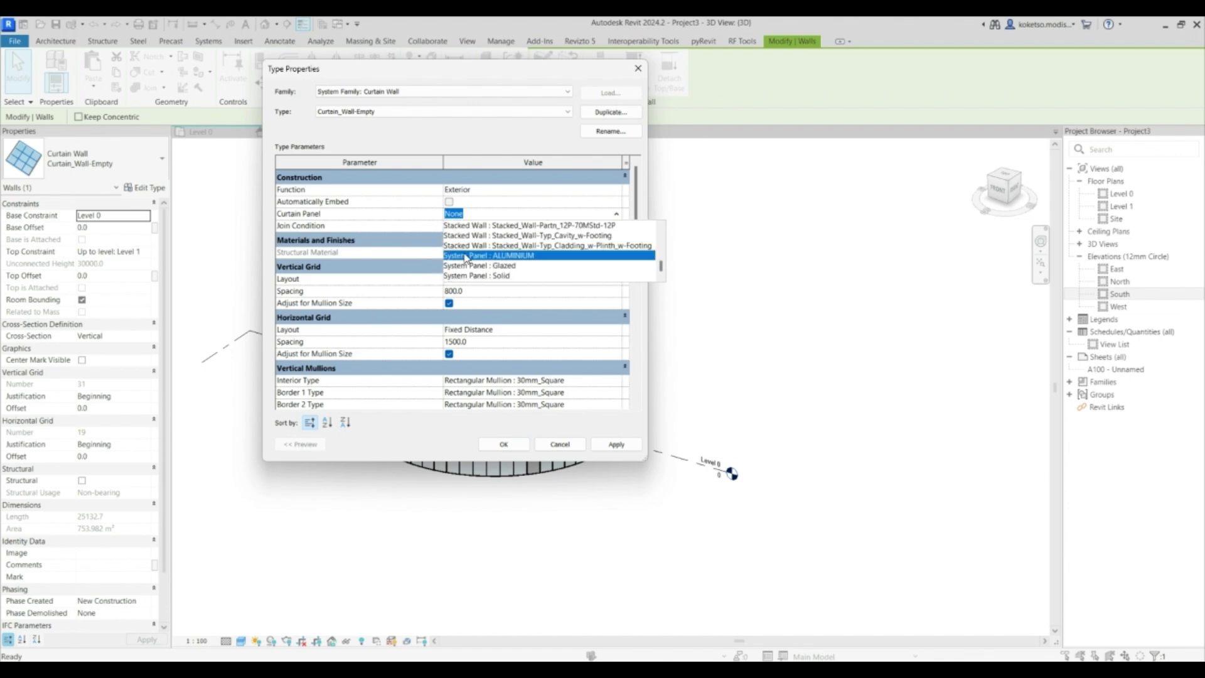
{"action": "left_click", "coordinate": [472, 257]}
{"action": "left_click", "coordinate": [615, 446]}
{"action": "left_click", "coordinate": [503, 446]}
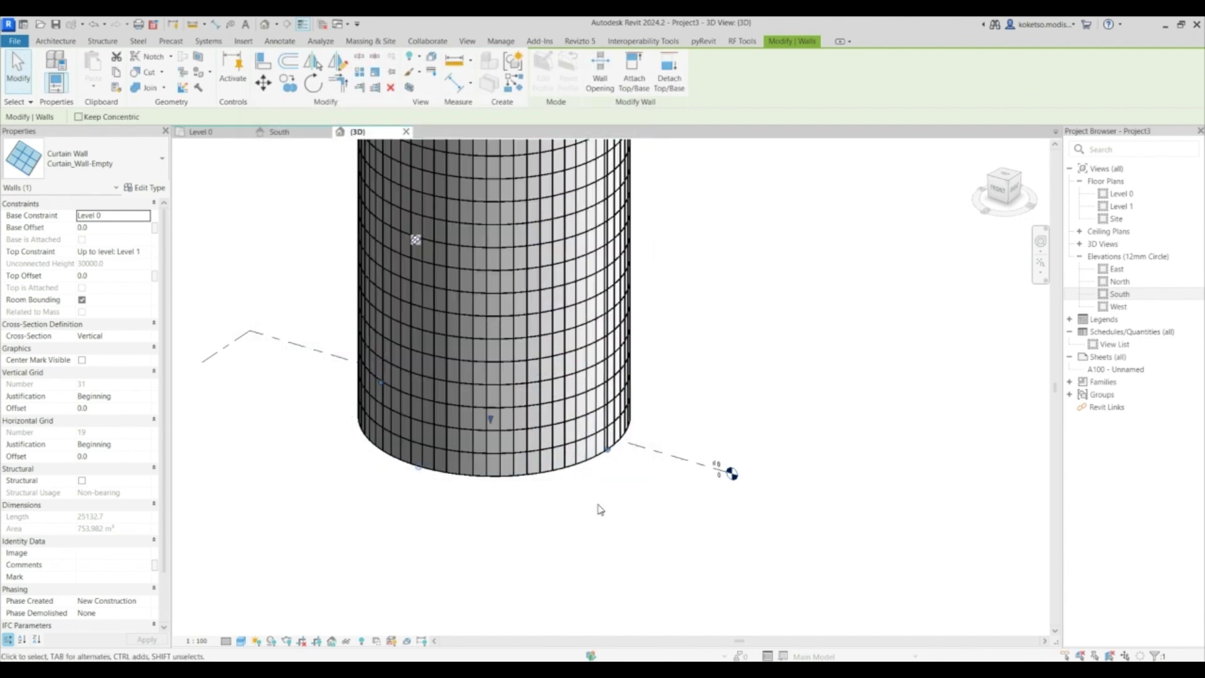
Orbit around the aluminium-clad cylinder, then open the Level 0 floor plan.
{"action": "left_click", "coordinate": [567, 503]}
{"action": "middle_click_drag", "start_coordinate": [567, 502], "coordinate": [563, 570]}
{"action": "scroll", "coordinate": [562, 569], "scroll_direction": "down", "scroll_amount": 2}
{"action": "middle_click_drag", "start_coordinate": [718, 553], "coordinate": [632, 433], "text": "shift"}
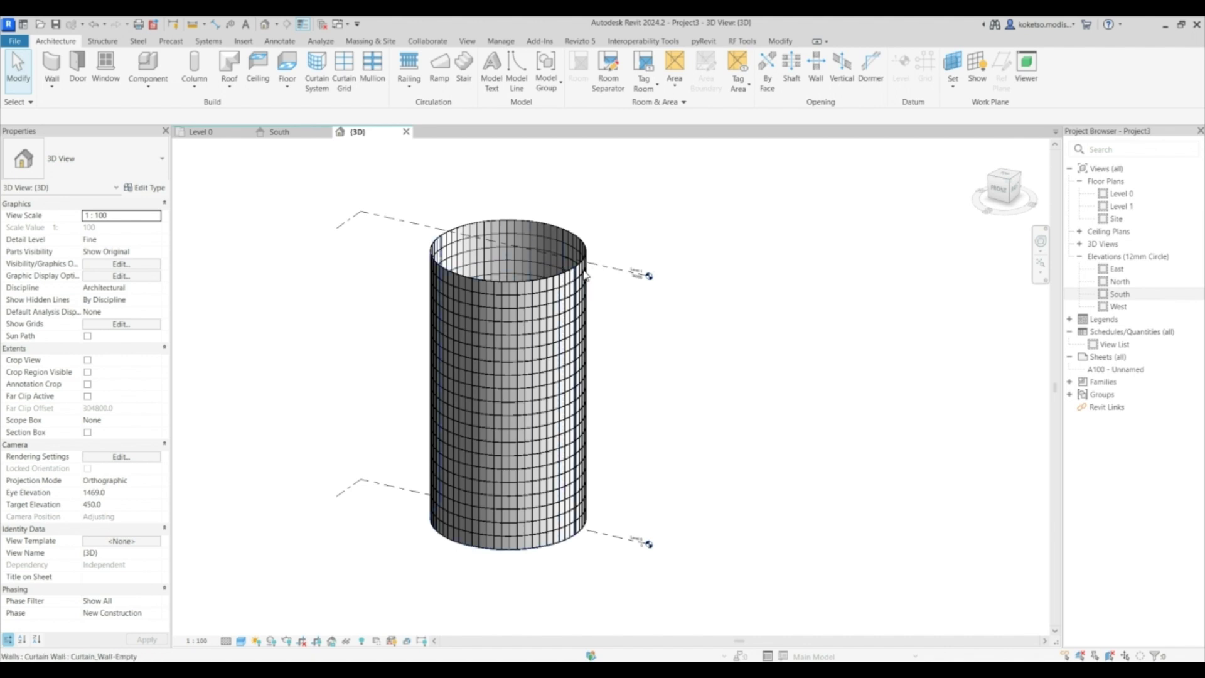
{"action": "double_click", "coordinate": [1129, 194]}
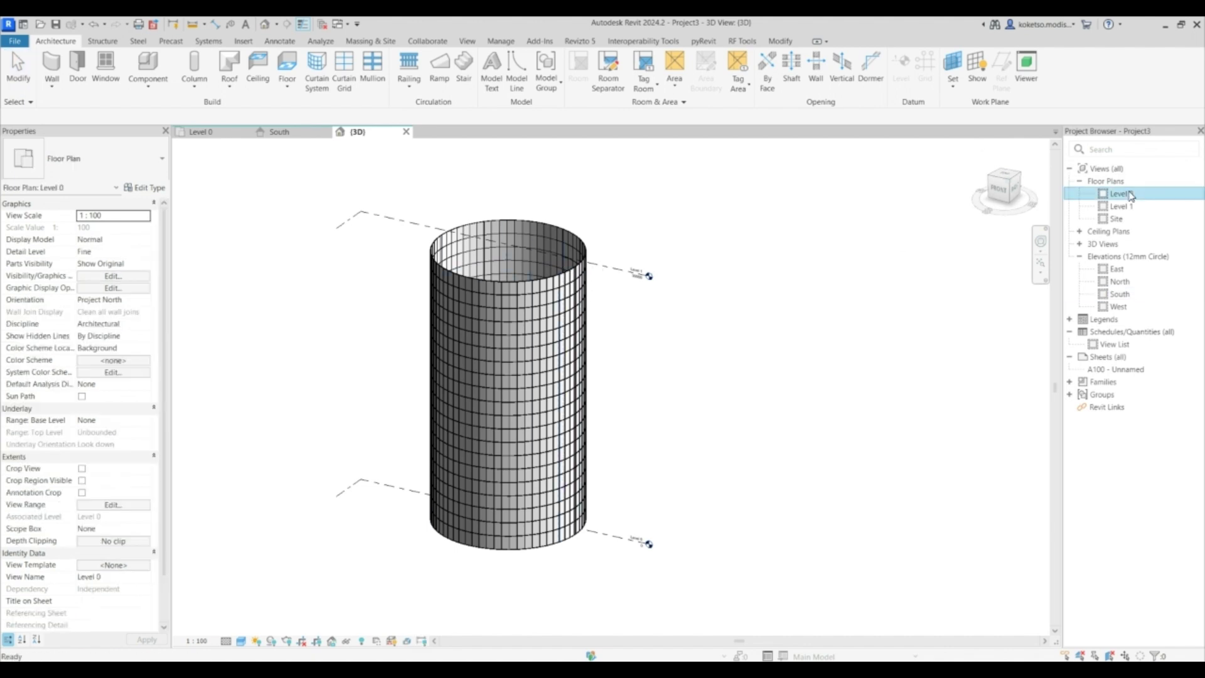
Start a structural foundation slab and duplicate its type as Standard 2.
{"action": "left_click", "coordinate": [100, 42]}
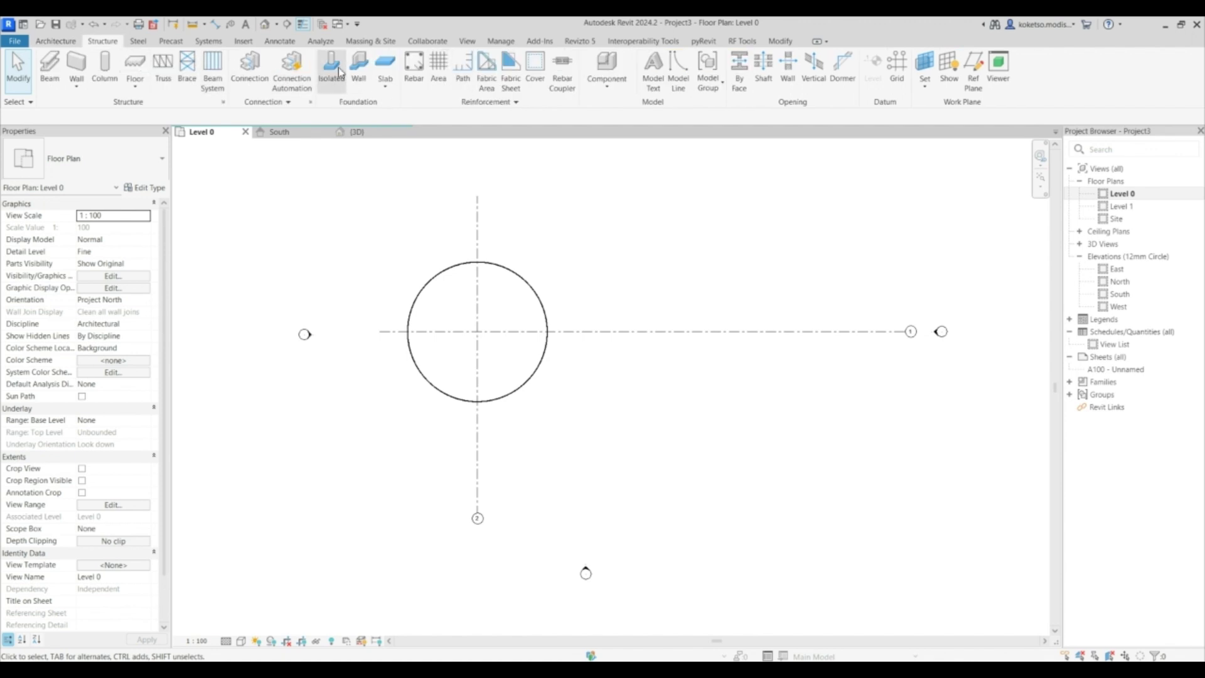
{"action": "left_click", "coordinate": [383, 65]}
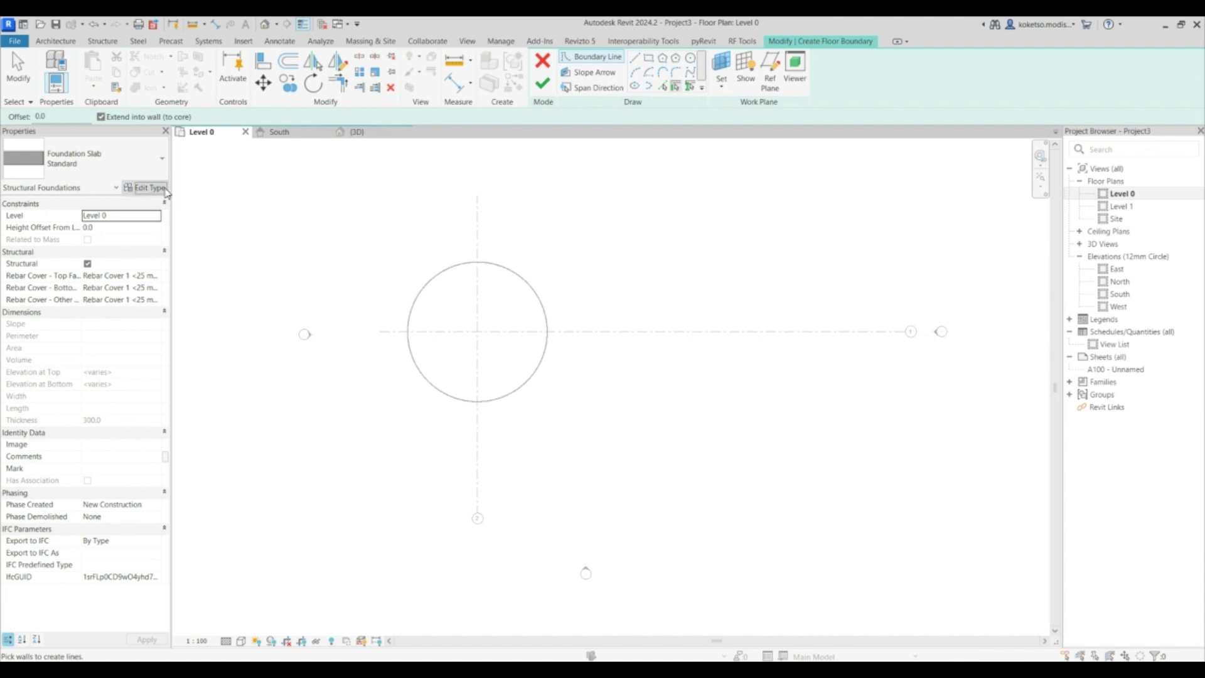
{"action": "left_click", "coordinate": [145, 187]}
{"action": "left_click", "coordinate": [601, 113]}
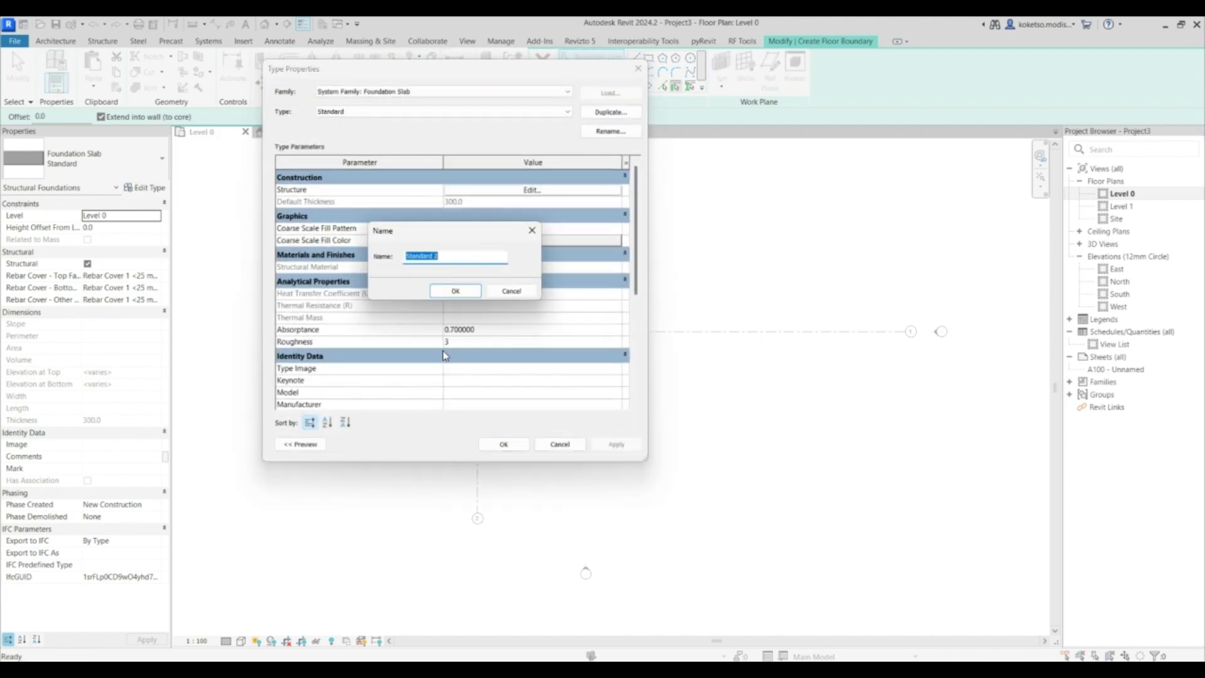
{"action": "left_click", "coordinate": [457, 289]}
Give the structure layer 1500 thickness and search materials for CONCRETE.
{"action": "left_click", "coordinate": [490, 190]}
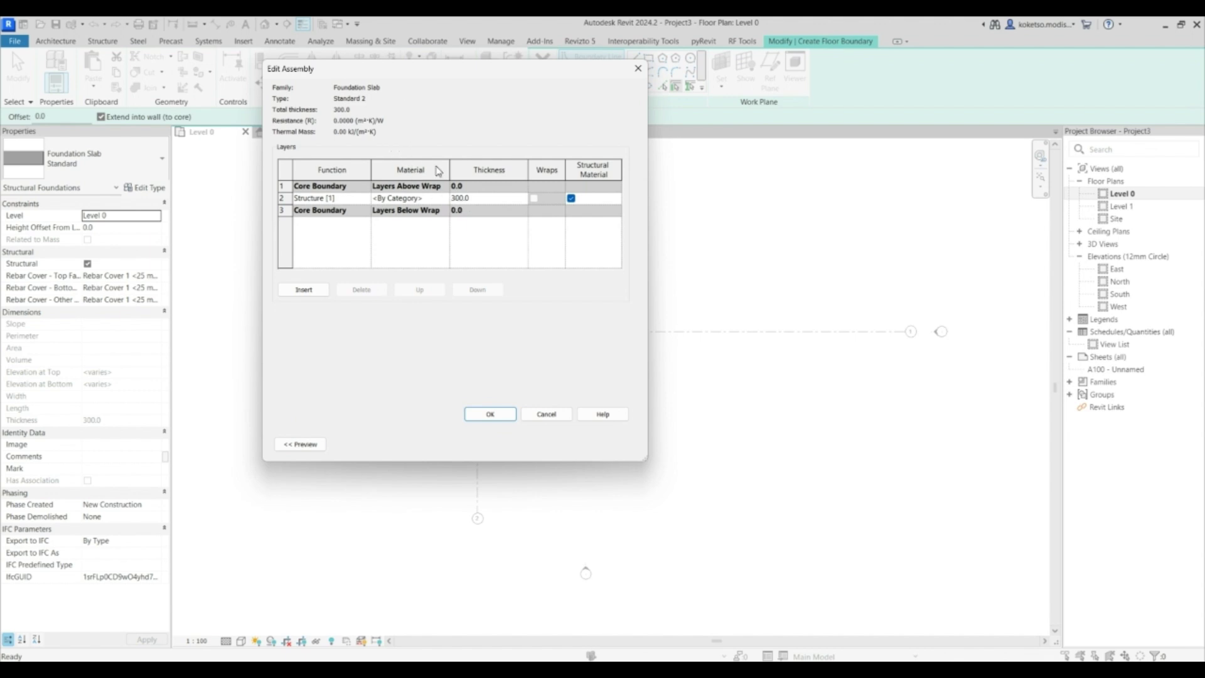
{"action": "left_click", "coordinate": [480, 197]}
{"action": "left_click", "coordinate": [414, 197]}
{"action": "left_click", "coordinate": [442, 197]}
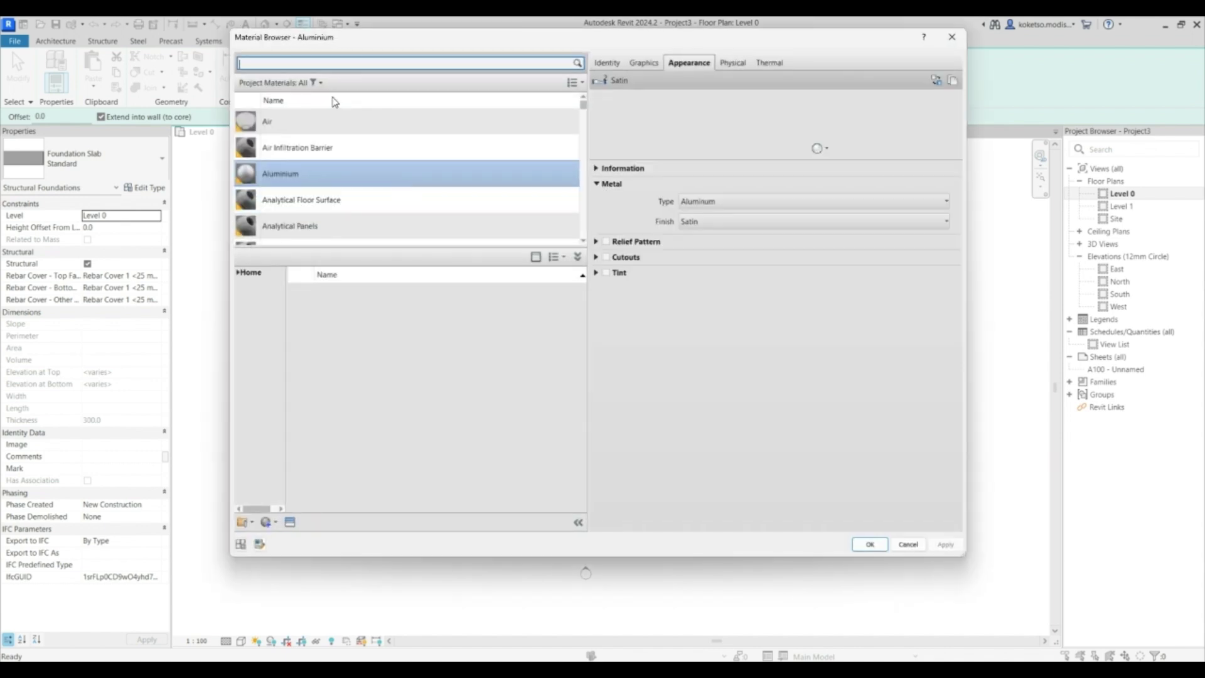
{"action": "left_click", "coordinate": [328, 63]}
{"action": "type", "text": "d"}
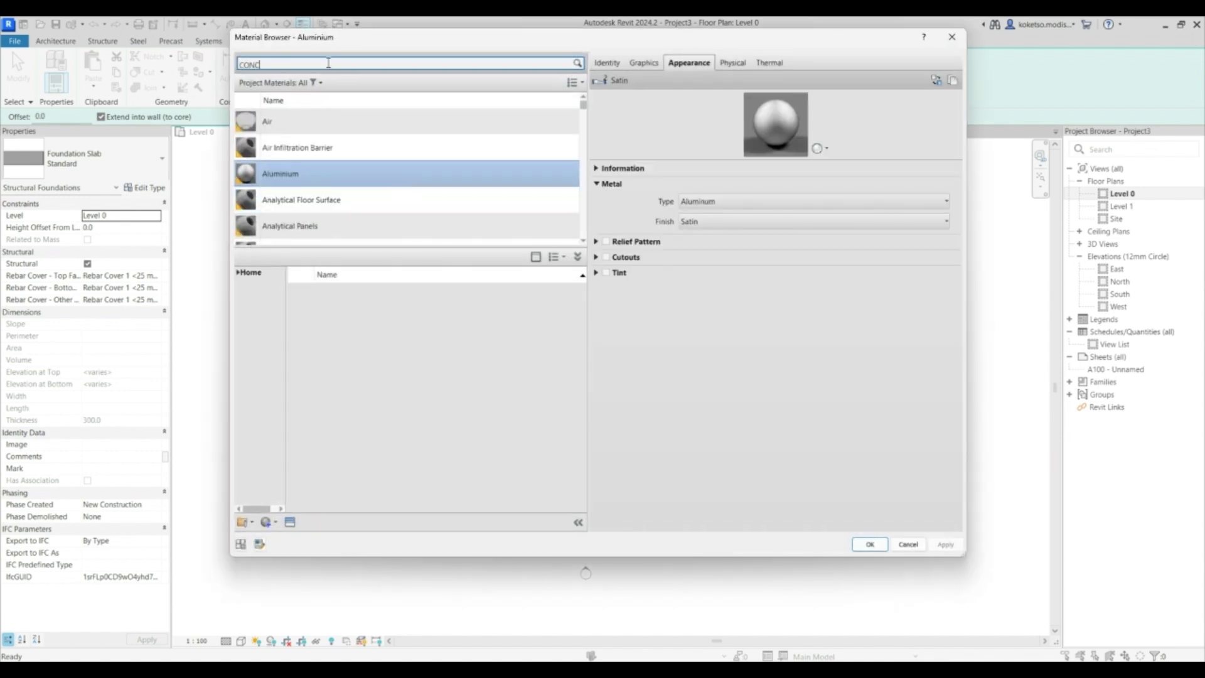
{"action": "type", "text": "ONCRETE"}
{"action": "key", "text": "Return"}
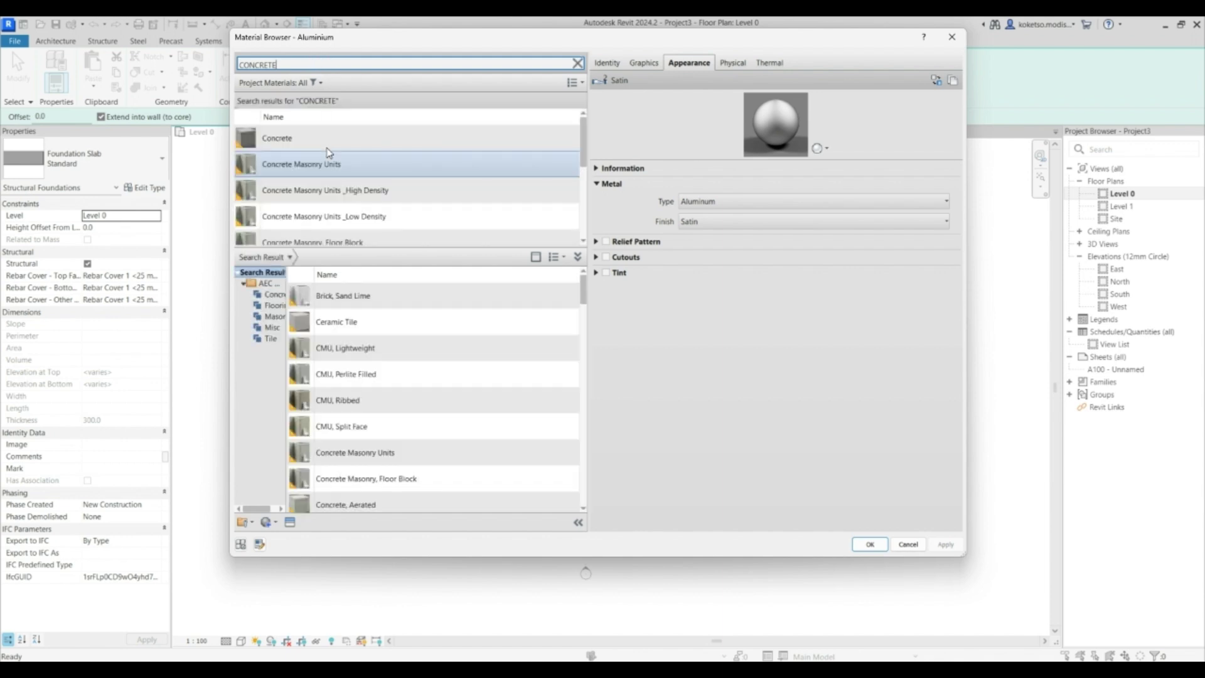
Assign Concrete, Cast In Situ (keeping both) to the layer and confirm all dialogs.
{"action": "scroll", "coordinate": [329, 179], "scroll_direction": "down", "scroll_amount": 1}
{"action": "scroll", "coordinate": [414, 410], "scroll_direction": "down", "scroll_amount": 4}
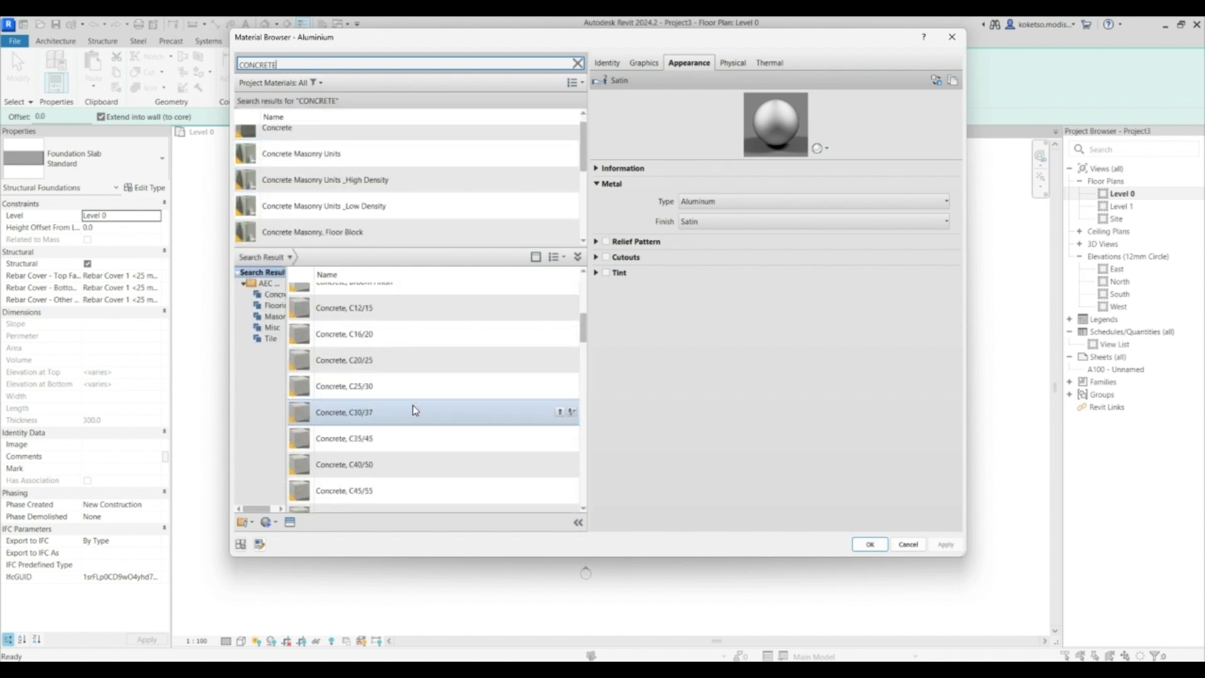
{"action": "scroll", "coordinate": [414, 423], "scroll_direction": "down", "scroll_amount": 3}
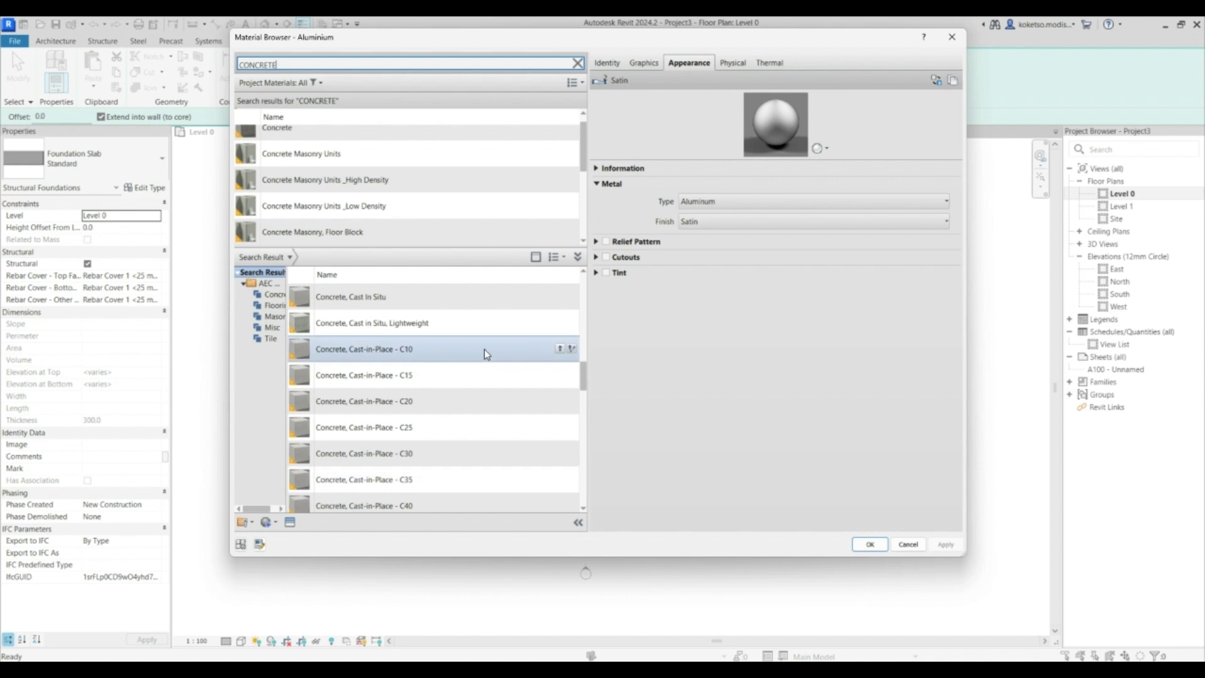
{"action": "scroll", "coordinate": [473, 345], "scroll_direction": "up", "scroll_amount": 1}
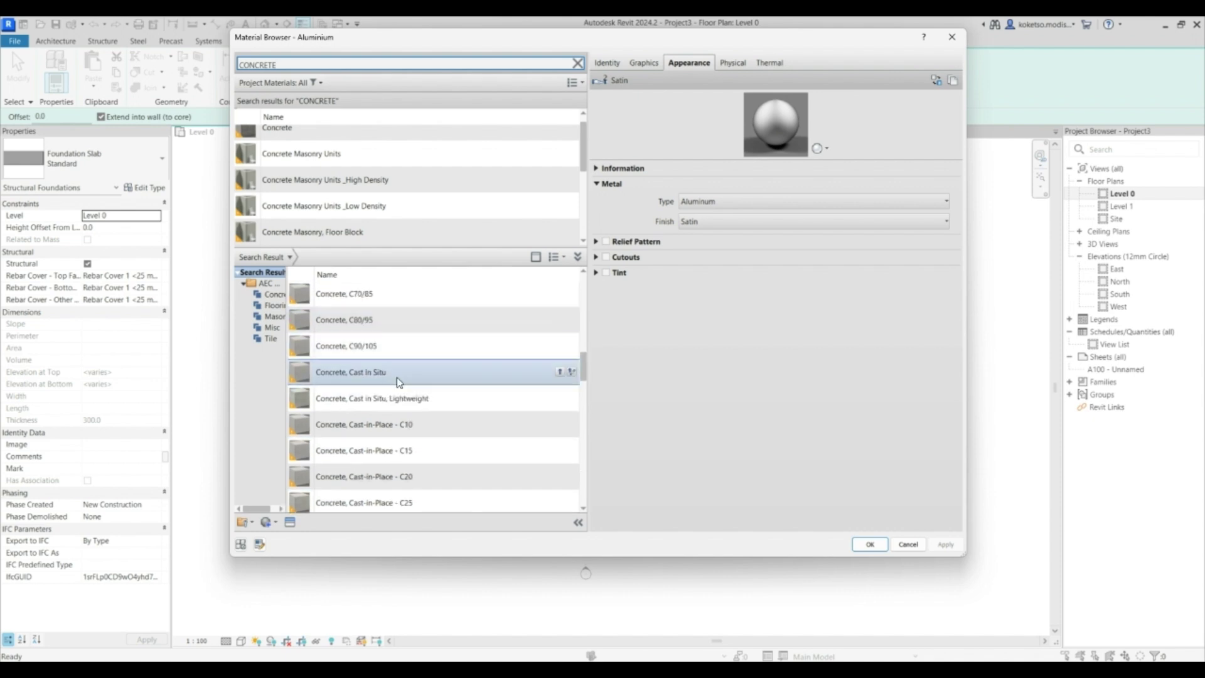
{"action": "left_click", "coordinate": [559, 374]}
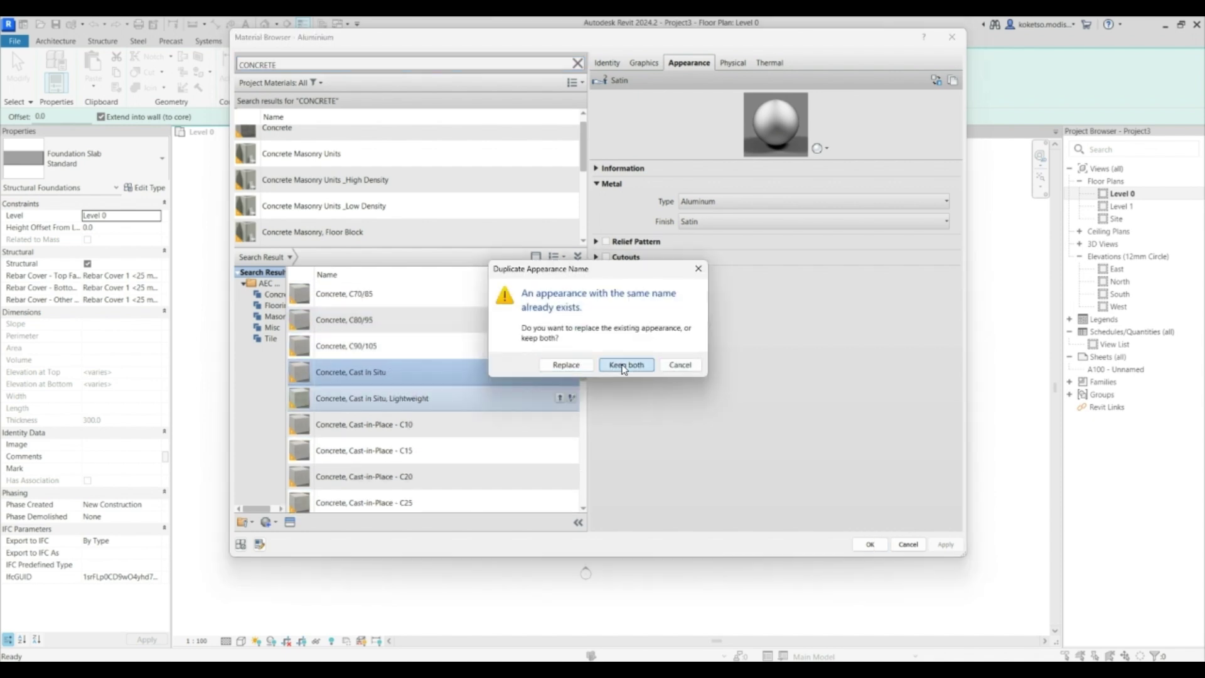
{"action": "left_click", "coordinate": [627, 367]}
{"action": "left_click", "coordinate": [869, 544]}
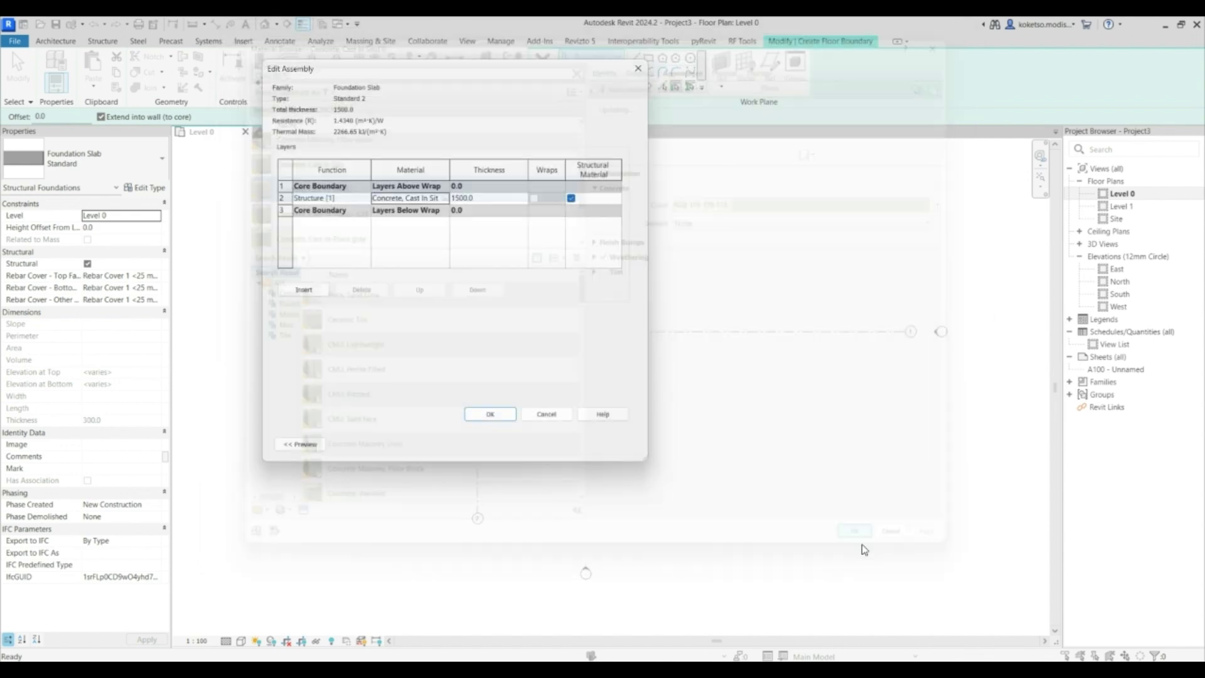
{"action": "left_click", "coordinate": [490, 415]}
{"action": "left_click", "coordinate": [500, 444]}
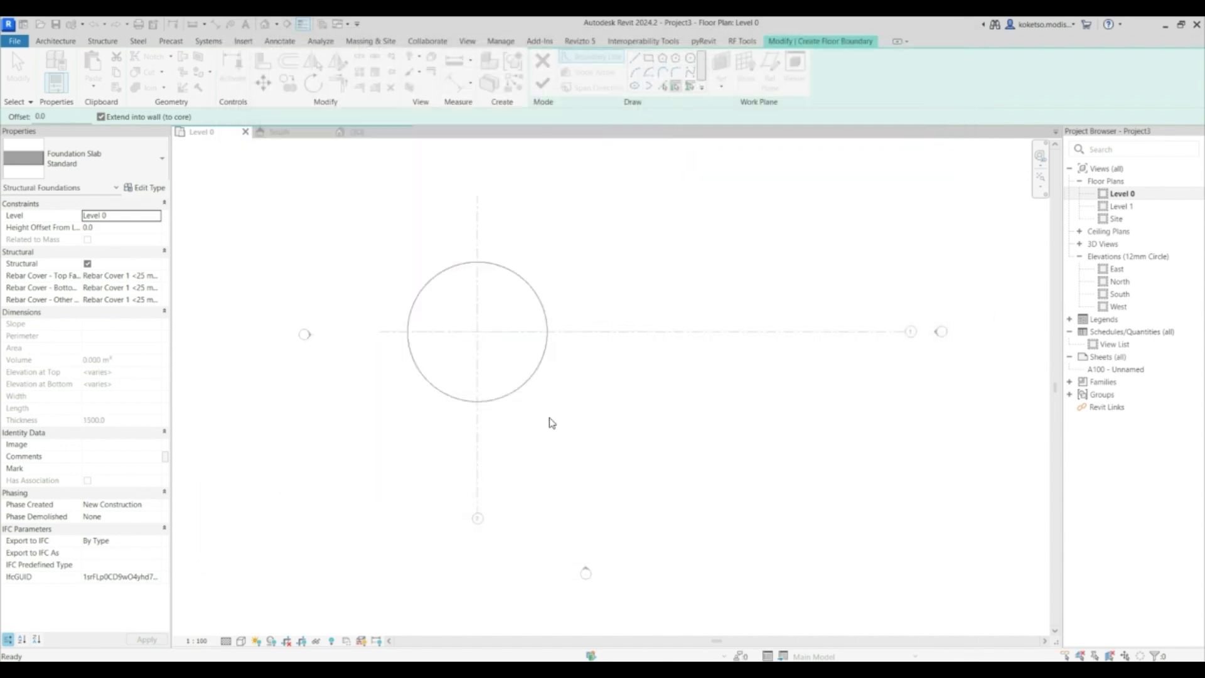
Sketch circular slab boundaries at the grid intersection (7500 and 10000 radius) and finish the slab.
{"action": "left_click", "coordinate": [690, 58]}
{"action": "left_click", "coordinate": [477, 331]}
{"action": "left_click", "coordinate": [476, 269]}
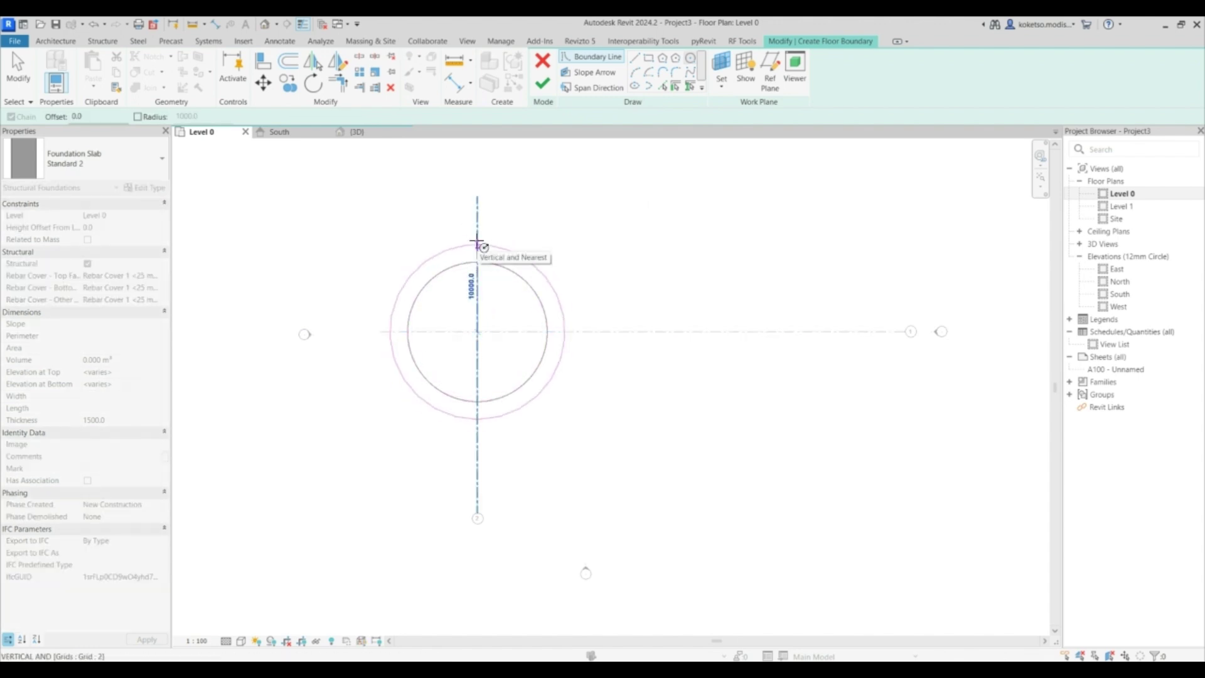
{"action": "left_click", "coordinate": [477, 242]}
{"action": "key", "text": "Escape"}
{"action": "key", "text": "Escape"}
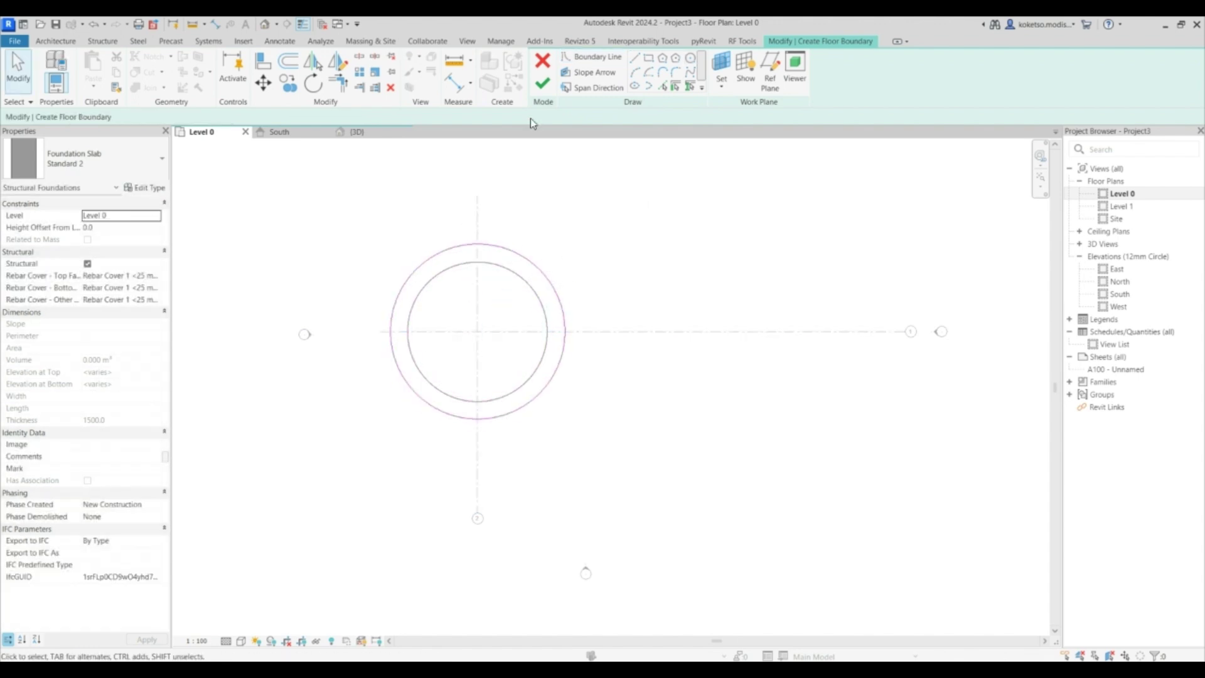
{"action": "left_click", "coordinate": [541, 86]}
Orbit the 3D view to see the new foundation slab from above.
{"action": "key", "text": "ctrl+Tab"}
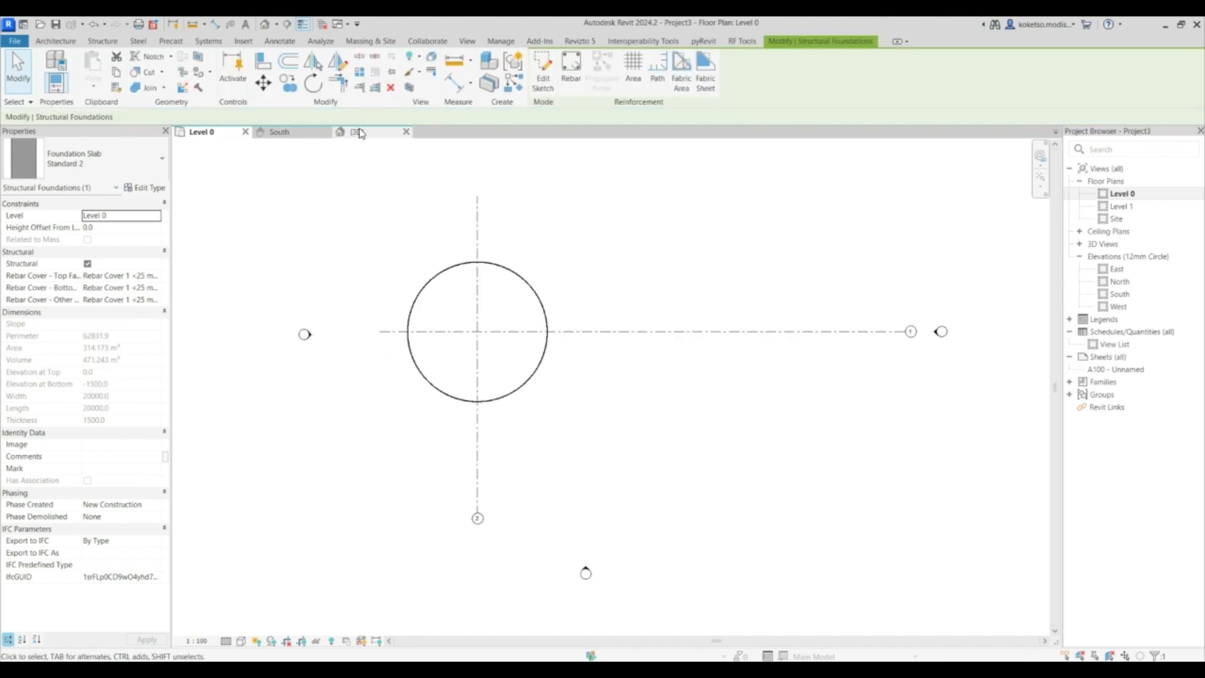
{"action": "left_click", "coordinate": [591, 607]}
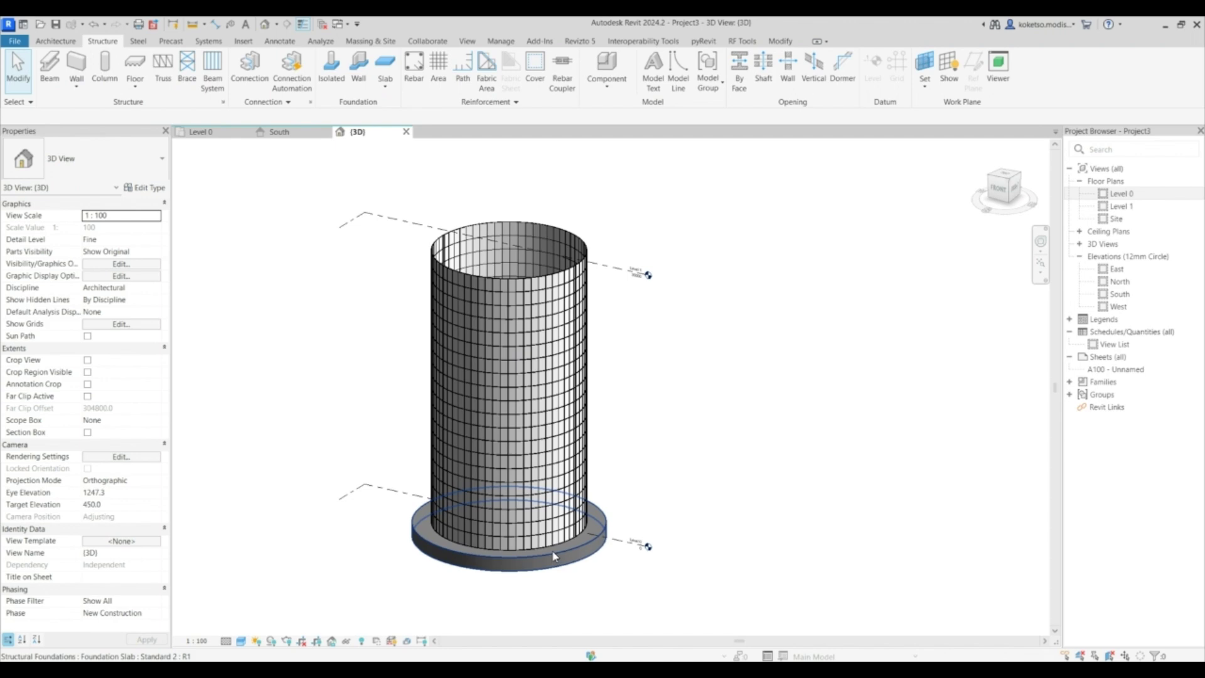
{"action": "middle_click_drag", "start_coordinate": [642, 535], "coordinate": [635, 499], "text": "shift"}
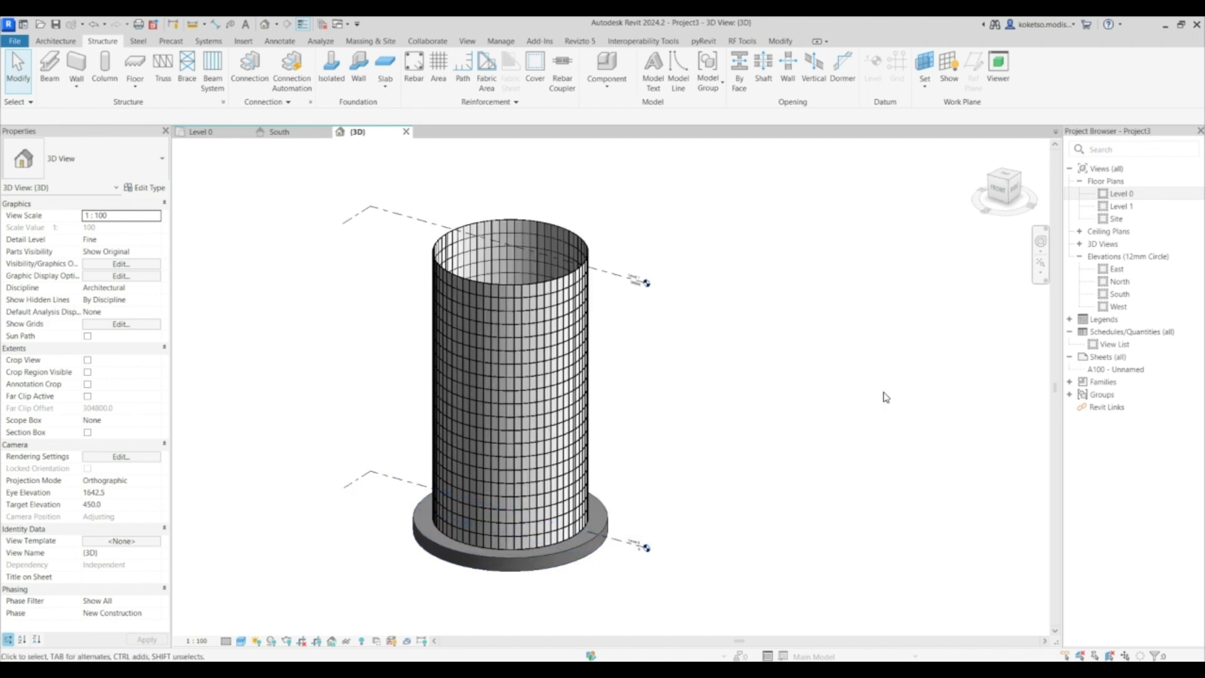
On Level 1, start a Roof by Footprint using the Roof_SlopedGlazing type.
{"action": "double_click", "coordinate": [1122, 206]}
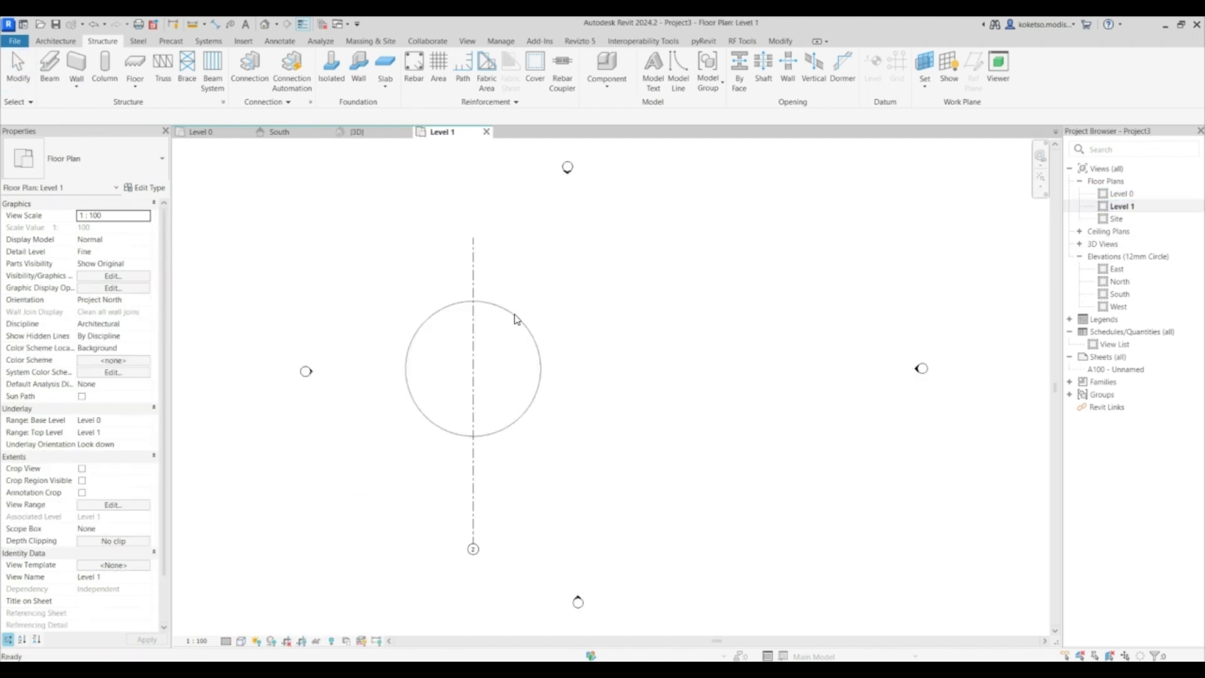
{"action": "scroll", "coordinate": [495, 319], "scroll_direction": "up", "scroll_amount": 2}
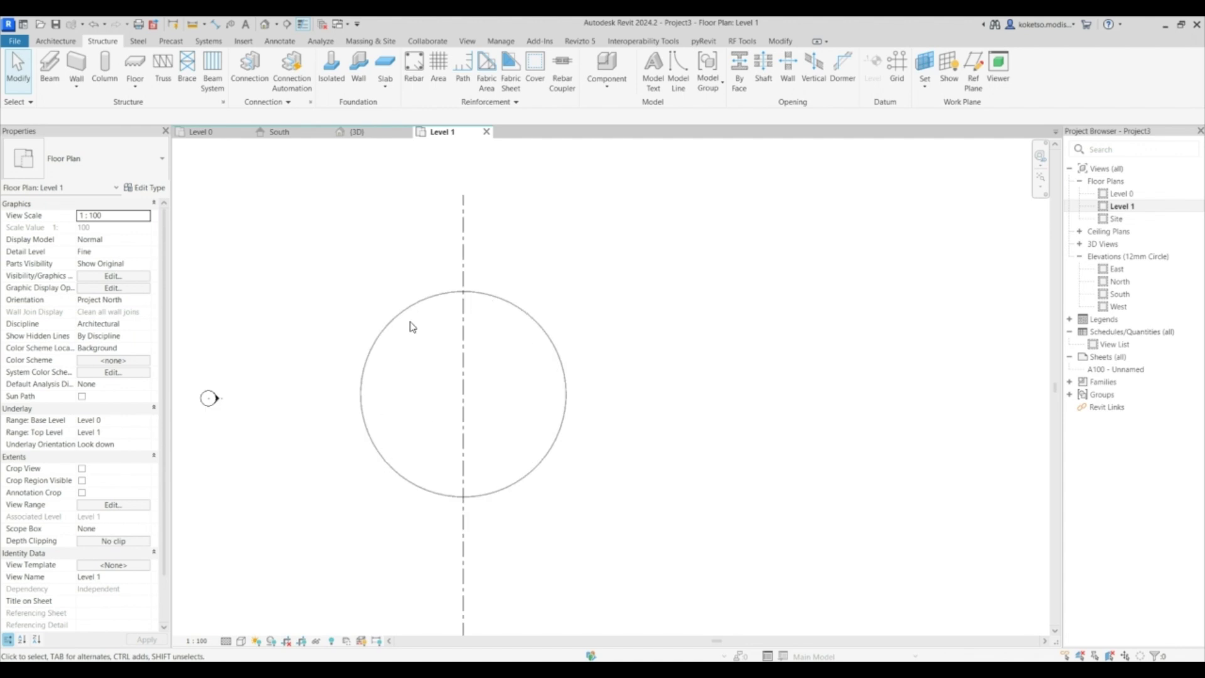
{"action": "scroll", "coordinate": [502, 455], "scroll_direction": "up", "scroll_amount": 2}
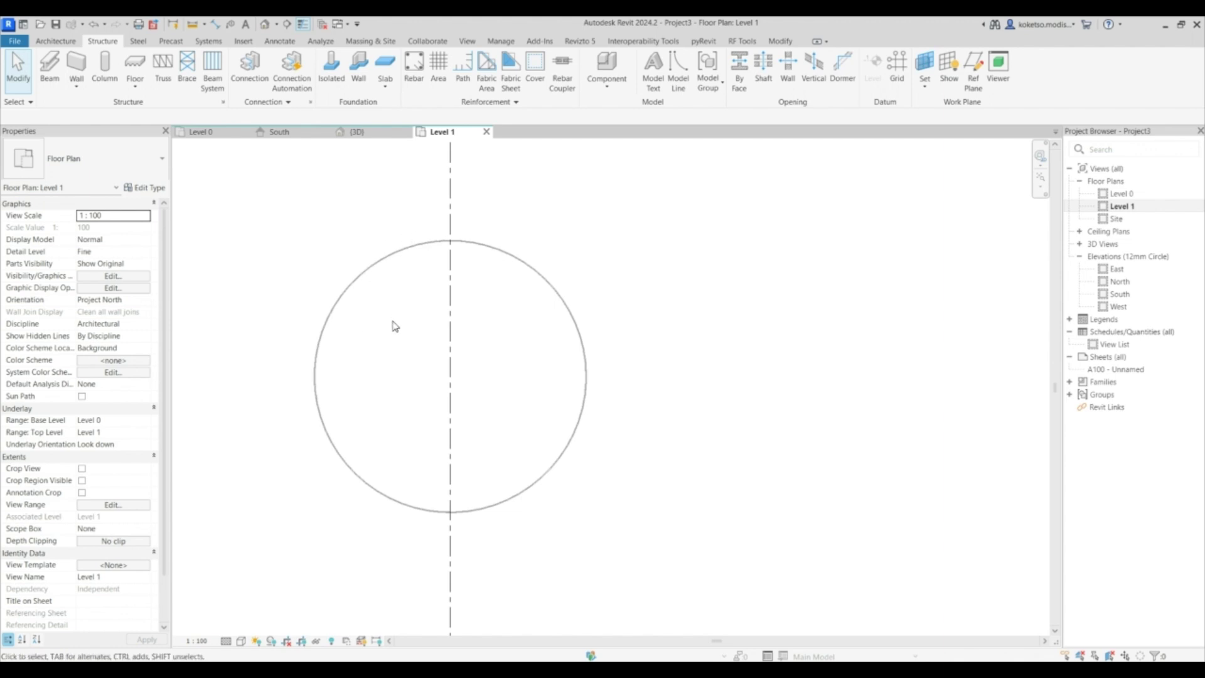
{"action": "left_click", "coordinate": [56, 41]}
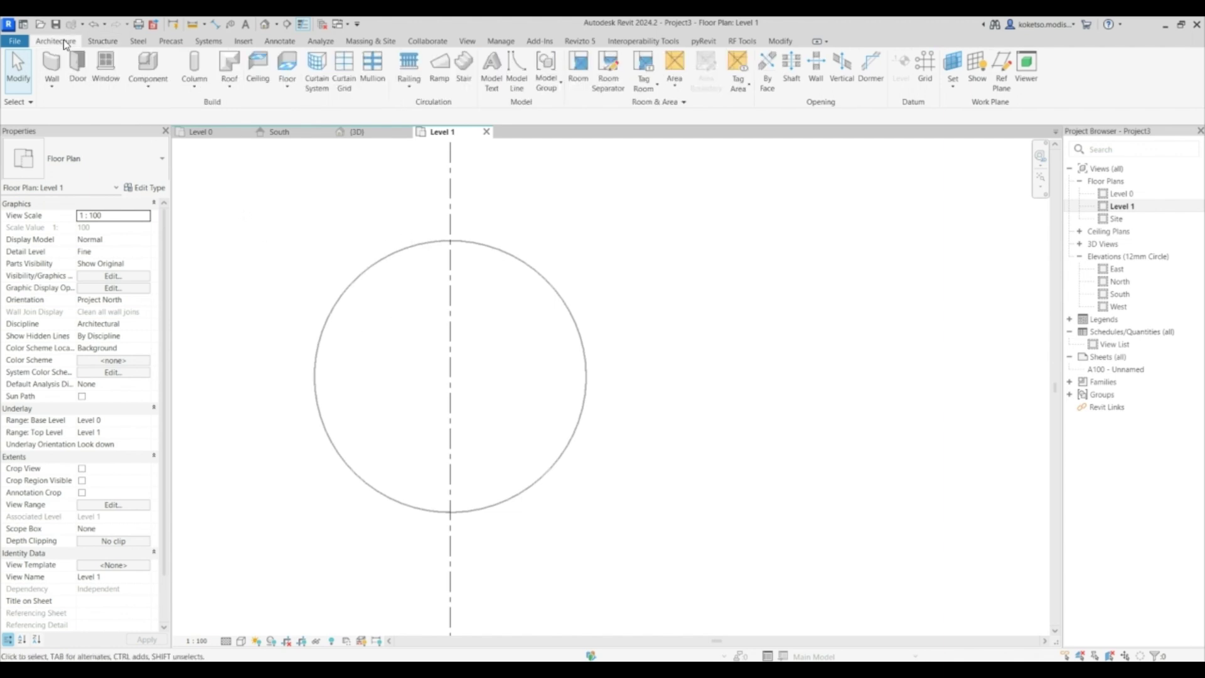
{"action": "left_click", "coordinate": [229, 61]}
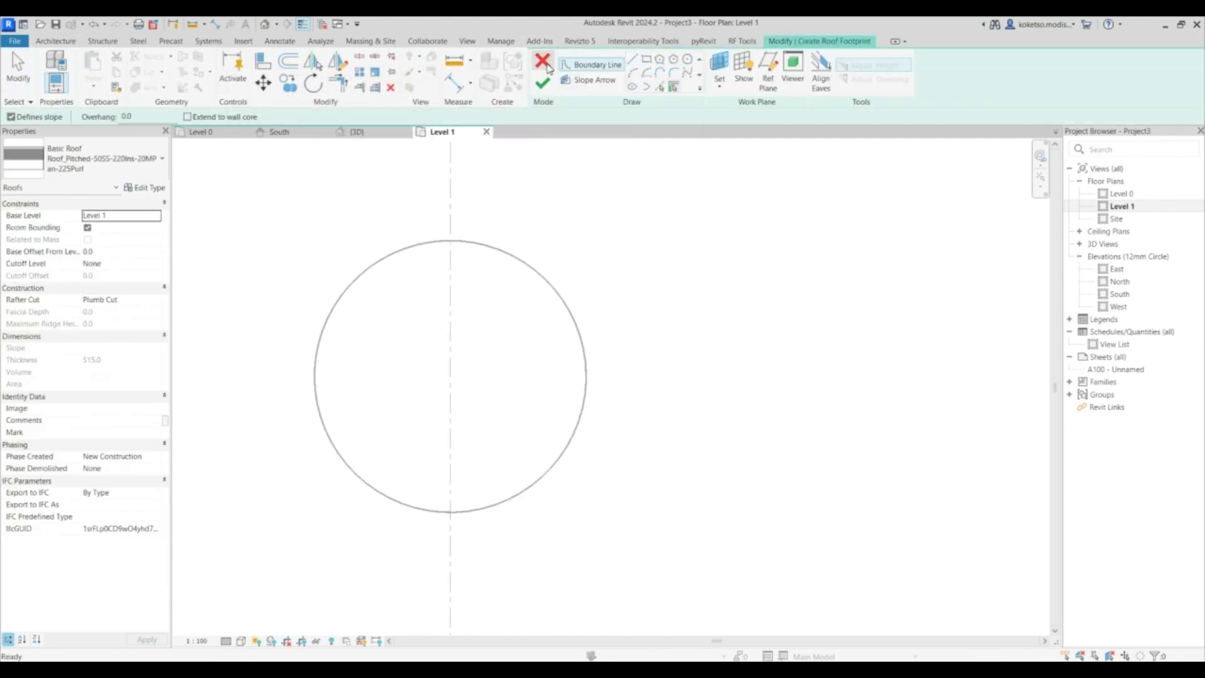
{"action": "left_click", "coordinate": [105, 162]}
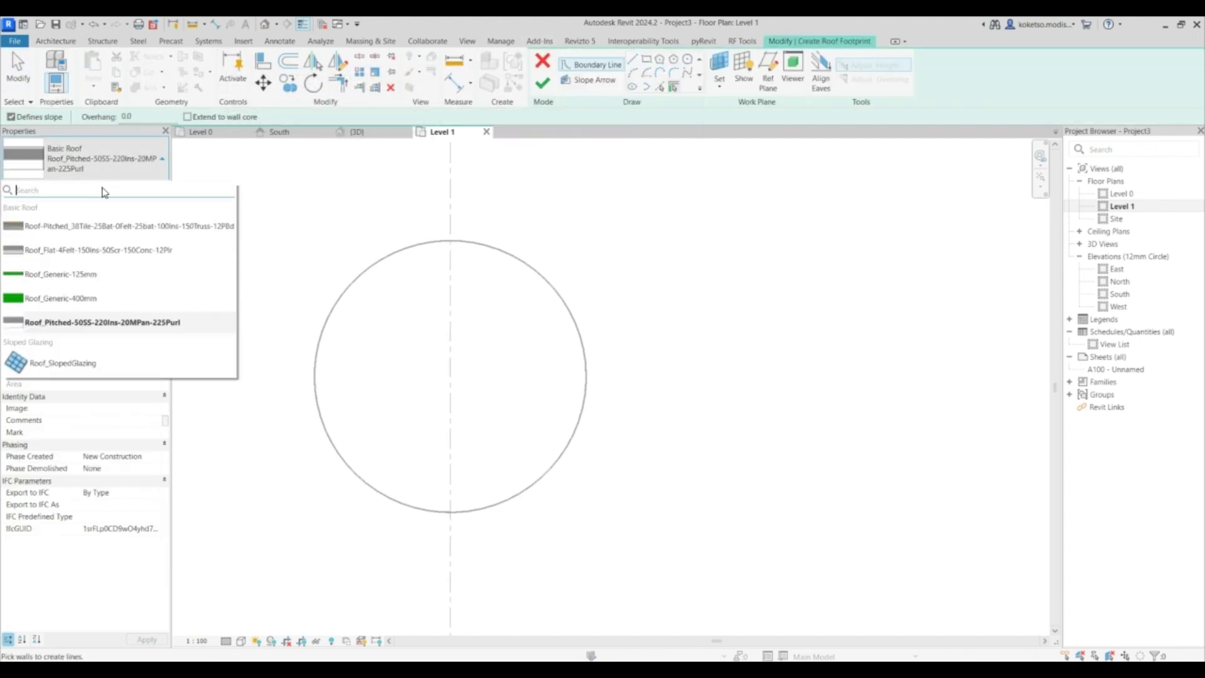
{"action": "mouse_move", "coordinate": [79, 367]}
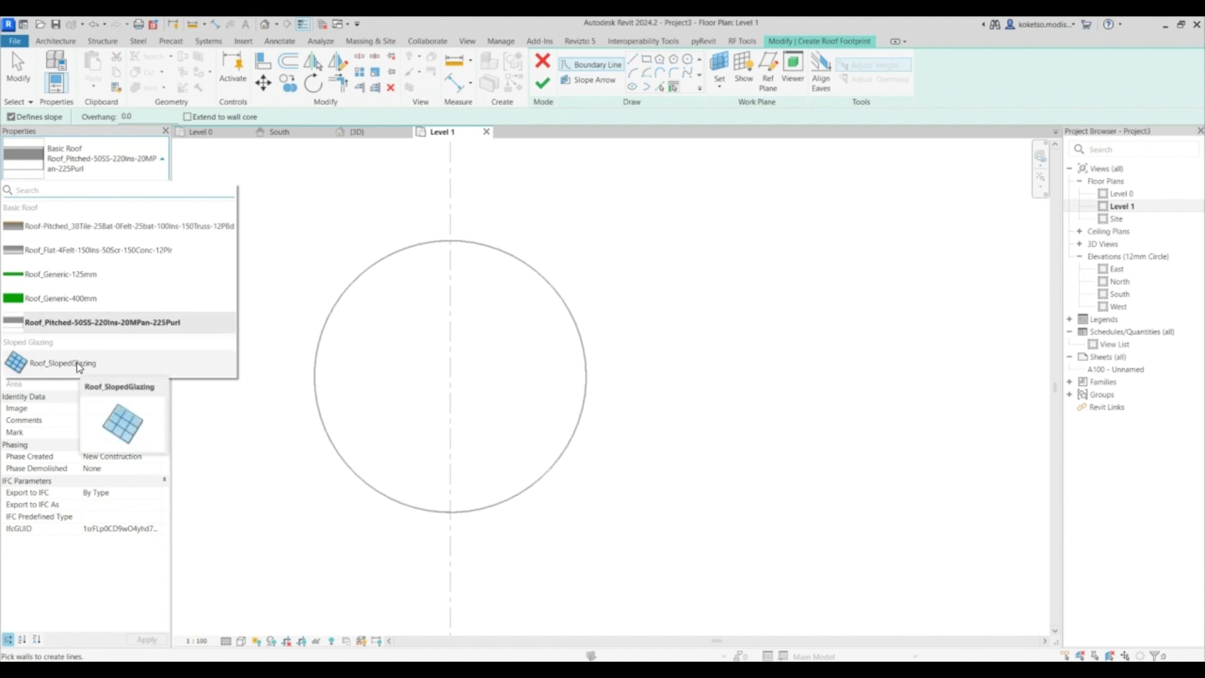
{"action": "left_click", "coordinate": [56, 367]}
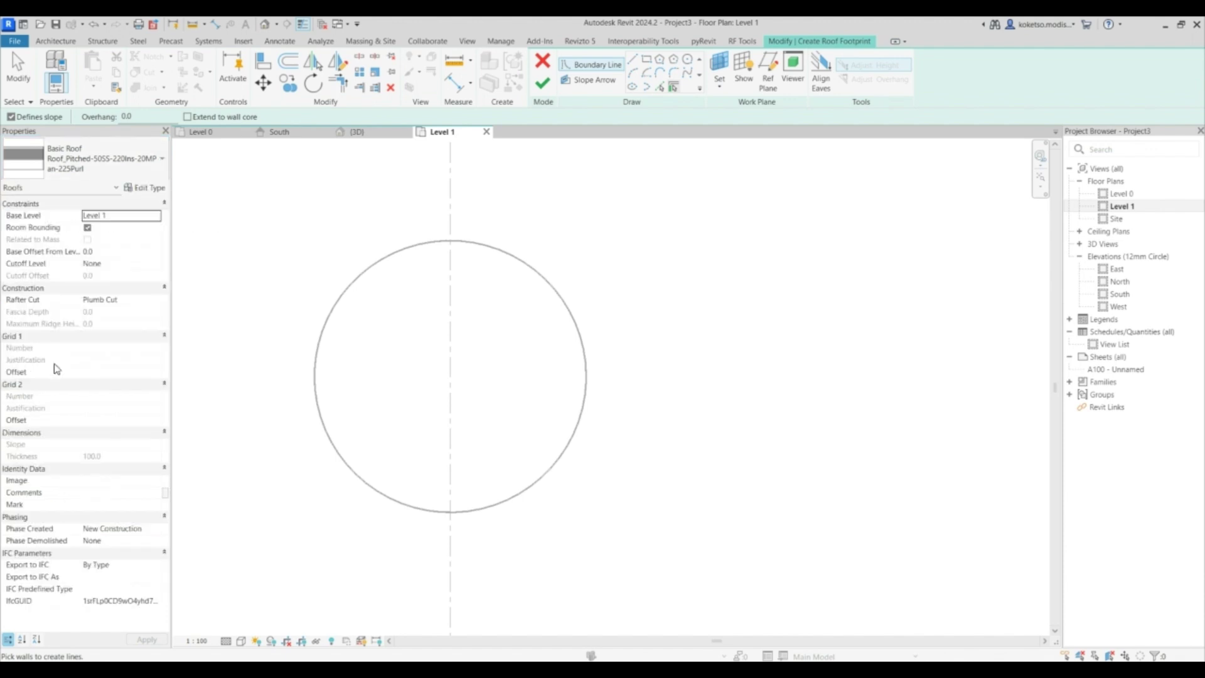
Draw an 8000-radius circular roof boundary centred on the grid intersection.
{"action": "left_click", "coordinate": [688, 59]}
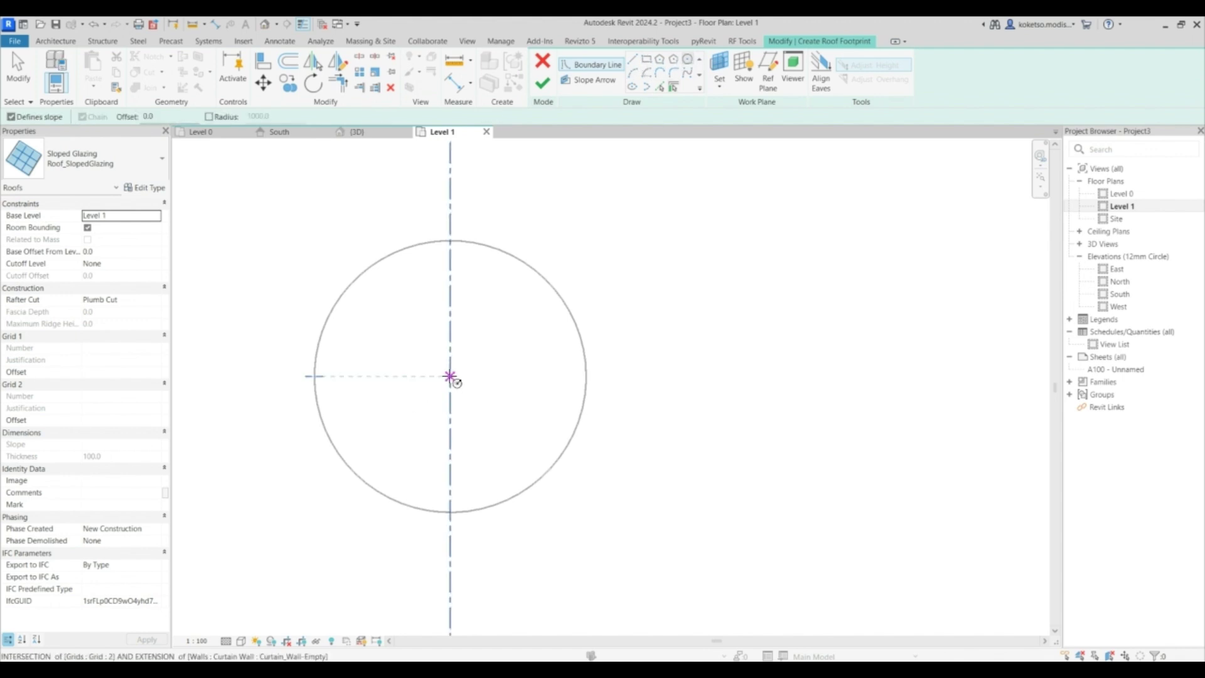
{"action": "scroll", "coordinate": [459, 370], "scroll_direction": "down", "scroll_amount": 5}
{"action": "scroll", "coordinate": [449, 376], "scroll_direction": "up", "scroll_amount": 4}
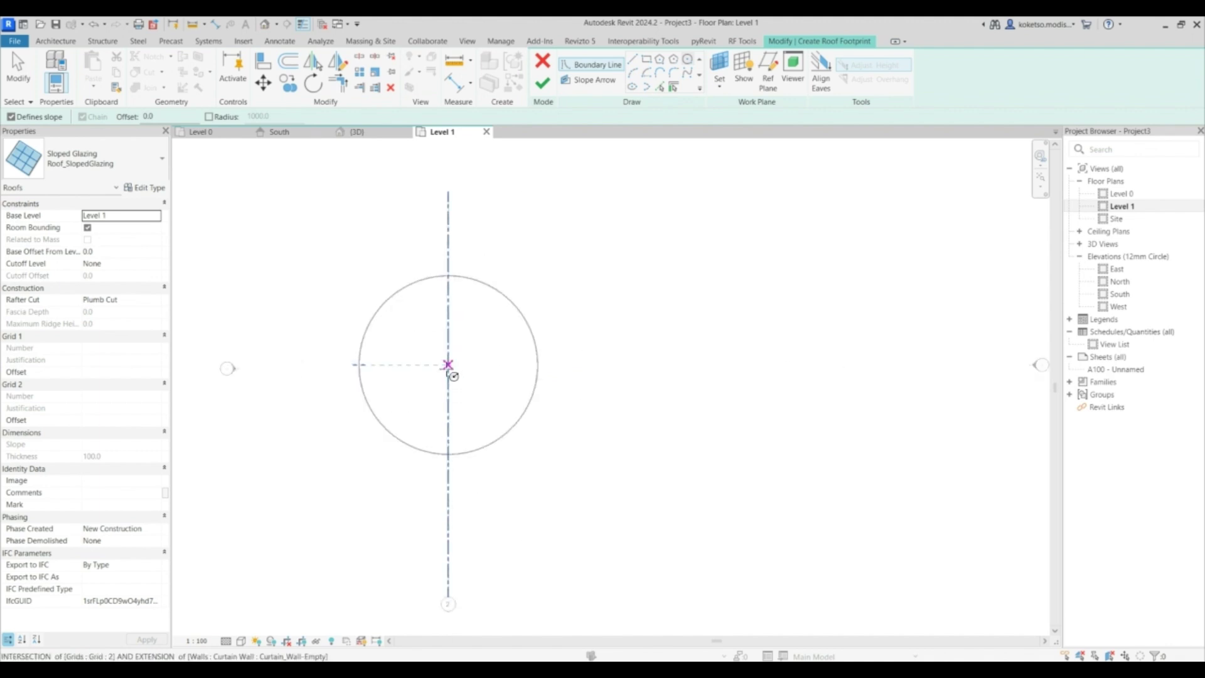
{"action": "key", "text": "ctrl+Tab"}
{"action": "scroll", "coordinate": [478, 331], "scroll_direction": "up", "scroll_amount": 4}
{"action": "left_click", "coordinate": [480, 328]}
{"action": "scroll", "coordinate": [371, 431], "scroll_direction": "down", "scroll_amount": 2}
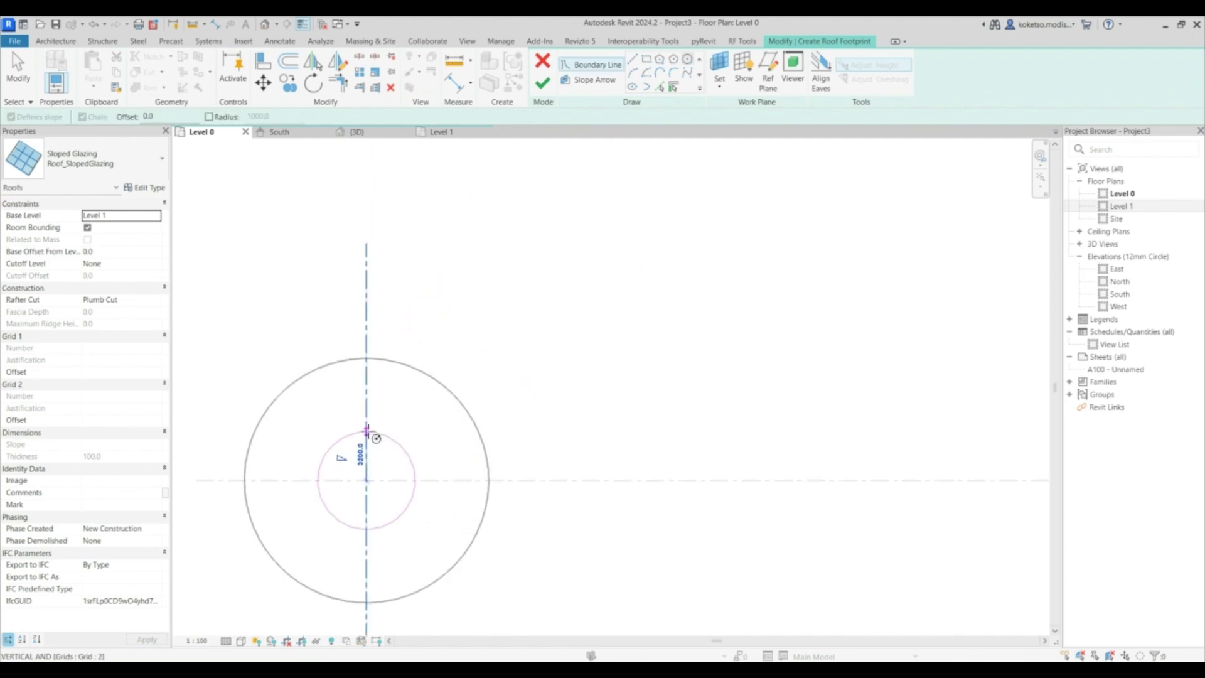
{"action": "middle_click_drag", "start_coordinate": [403, 395], "coordinate": [449, 228]}
{"action": "scroll", "coordinate": [450, 200], "scroll_direction": "up", "scroll_amount": 5}
{"action": "scroll", "coordinate": [447, 199], "scroll_direction": "up", "scroll_amount": 3}
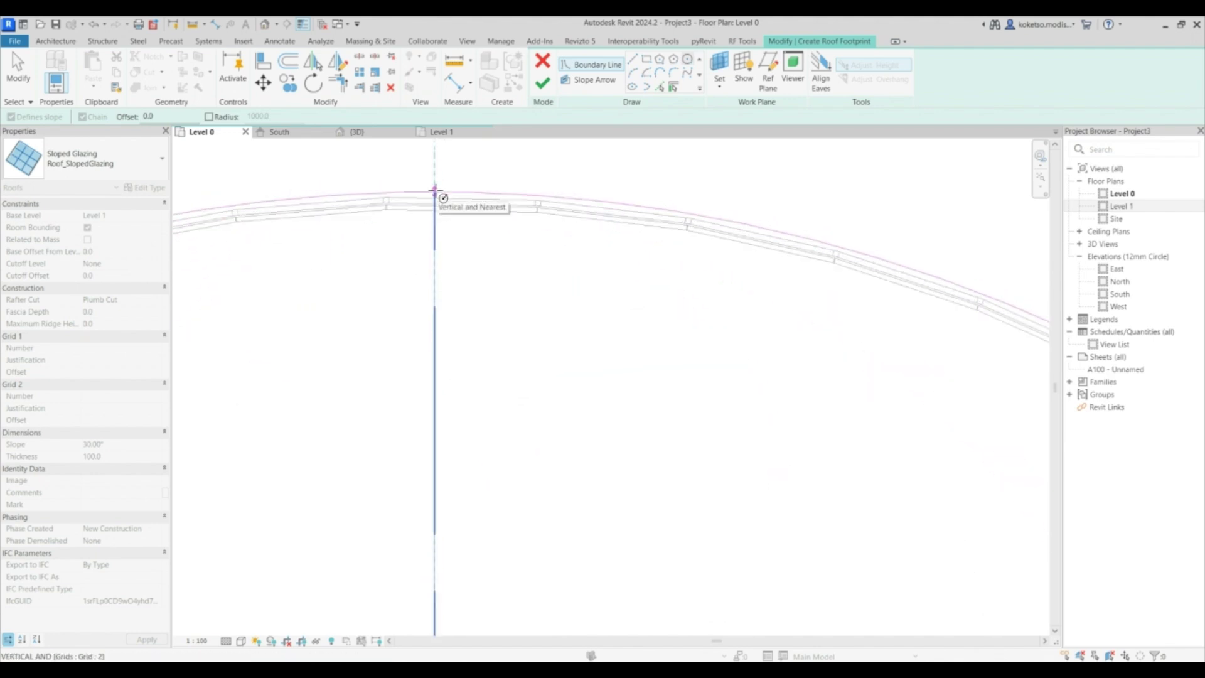
{"action": "left_click", "coordinate": [434, 190]}
{"action": "scroll", "coordinate": [439, 192], "scroll_direction": "down", "scroll_amount": 6}
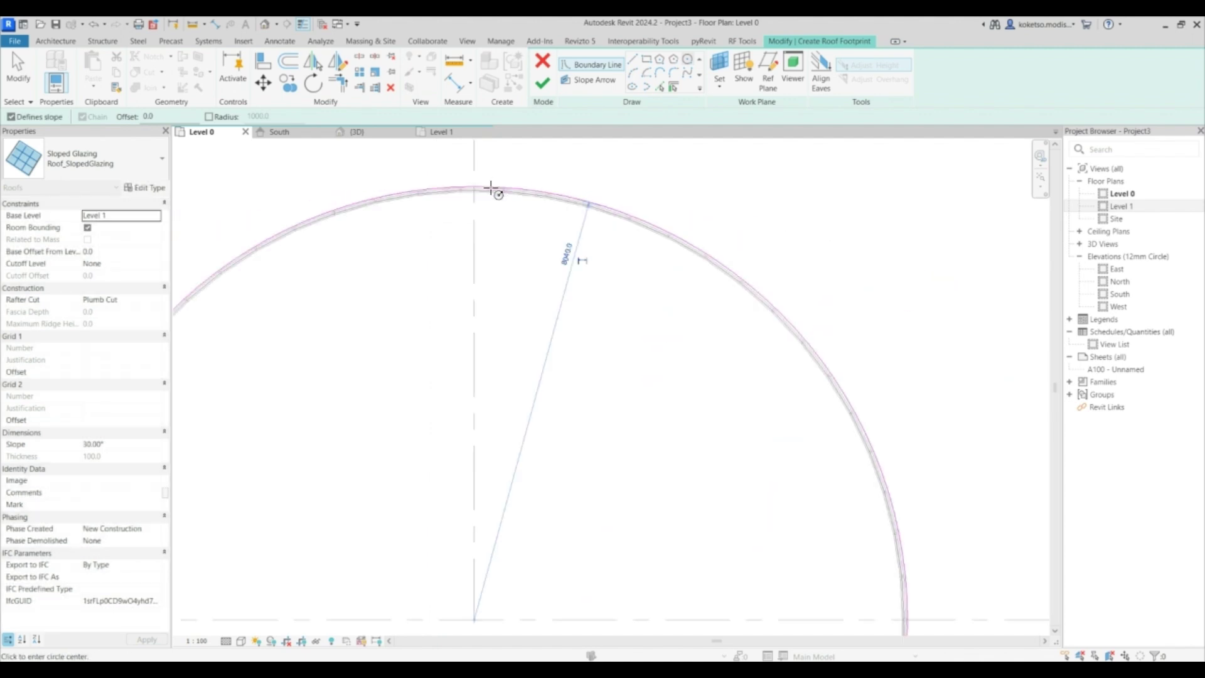
{"action": "scroll", "coordinate": [502, 201], "scroll_direction": "down", "scroll_amount": 2}
{"action": "key", "text": "Escape"}
{"action": "key", "text": "Escape"}
{"action": "scroll", "coordinate": [485, 296], "scroll_direction": "down", "scroll_amount": 2}
{"action": "scroll", "coordinate": [443, 345], "scroll_direction": "up", "scroll_amount": 1}
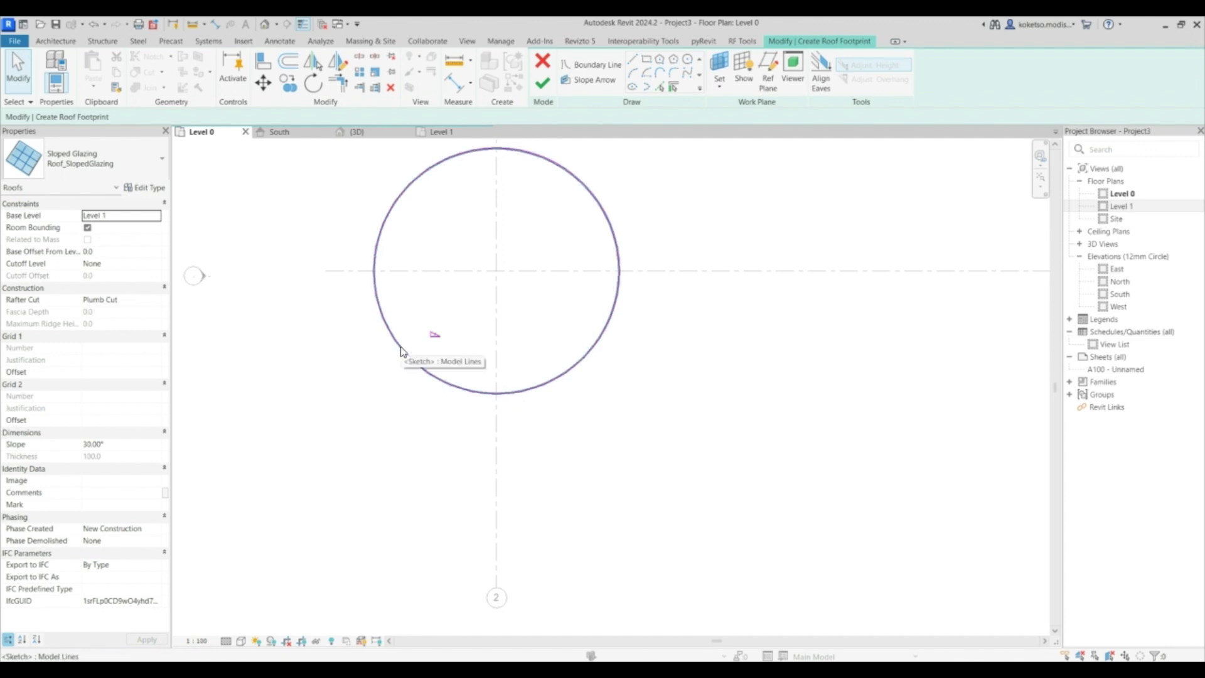
{"action": "left_click", "coordinate": [370, 130]}
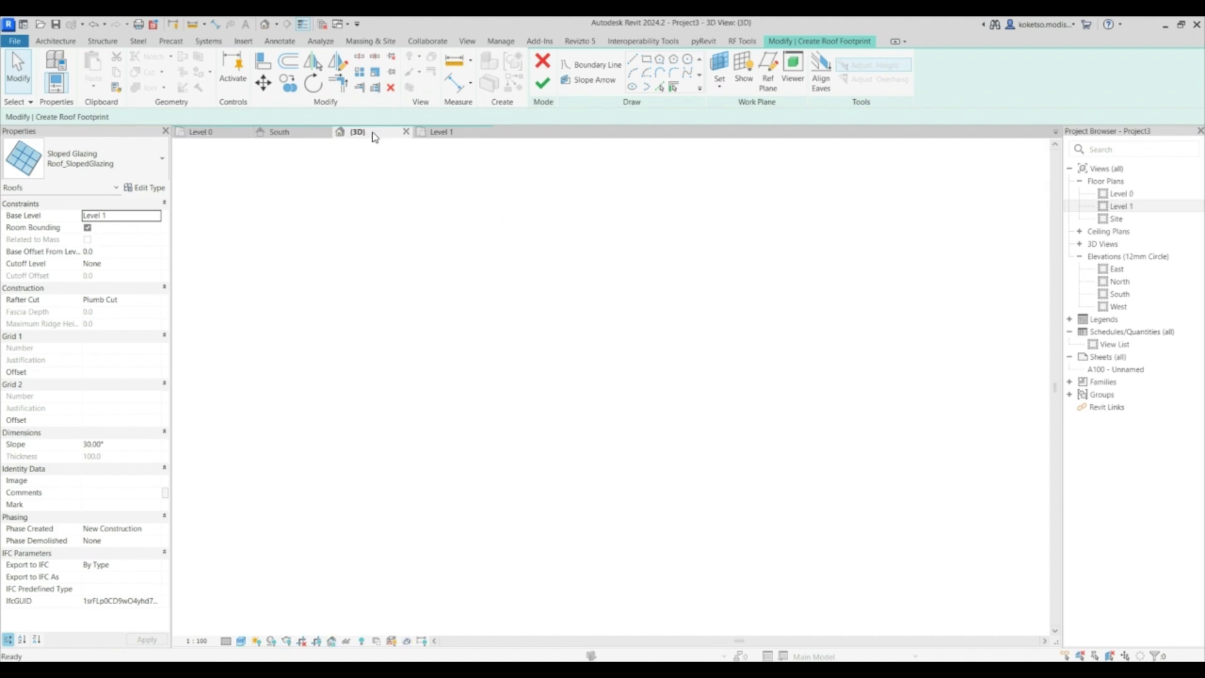
Finish the sketch to create the circular sloped glazing roof and open its type properties.
{"action": "left_click", "coordinate": [543, 82]}
{"action": "scroll", "coordinate": [548, 239], "scroll_direction": "up", "scroll_amount": 3}
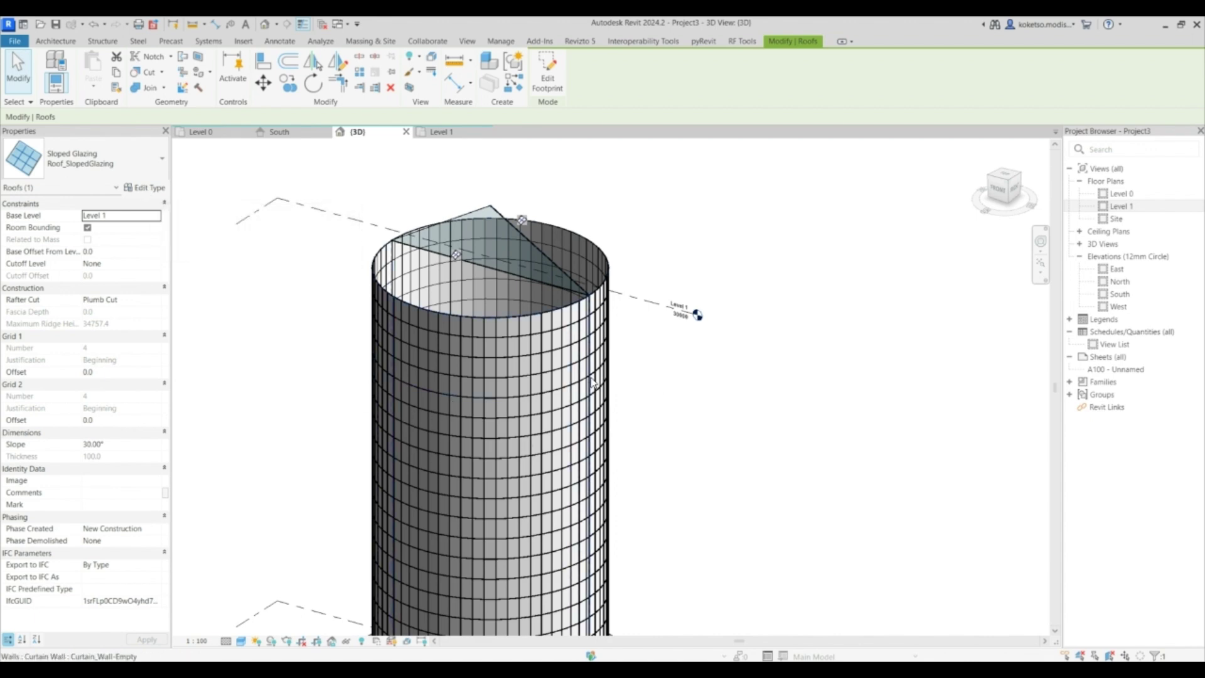
{"action": "left_click", "coordinate": [144, 188]}
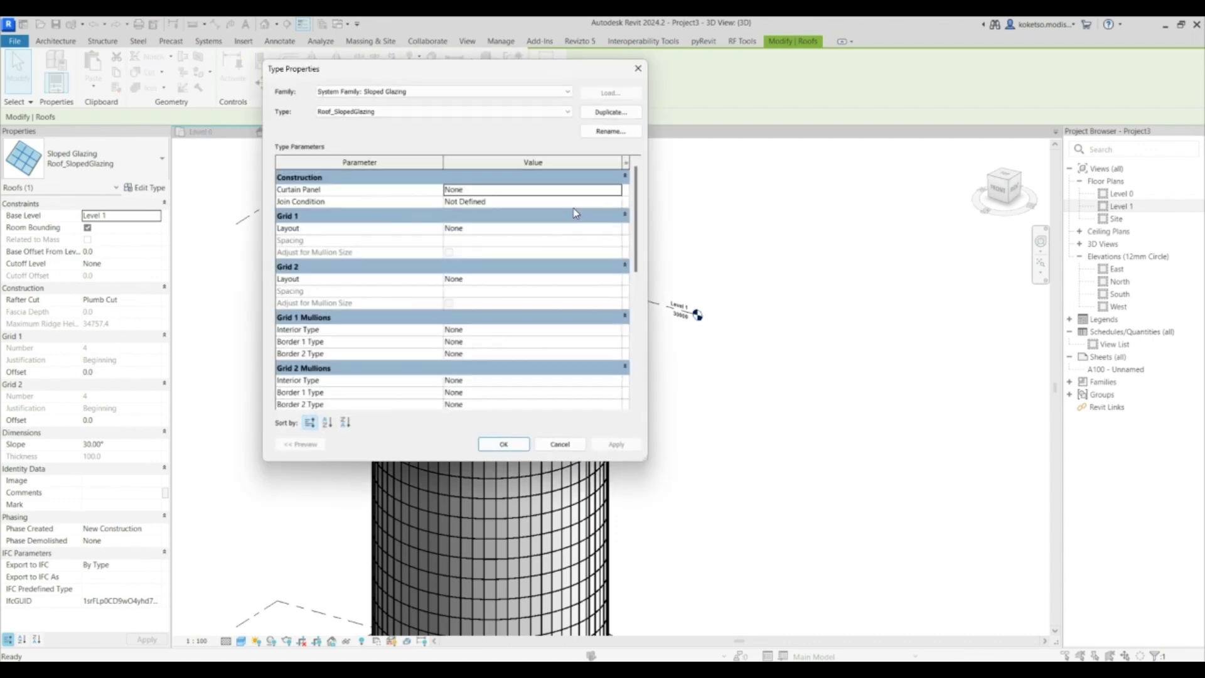
{"action": "scroll", "coordinate": [511, 287], "scroll_direction": "down", "scroll_amount": 3}
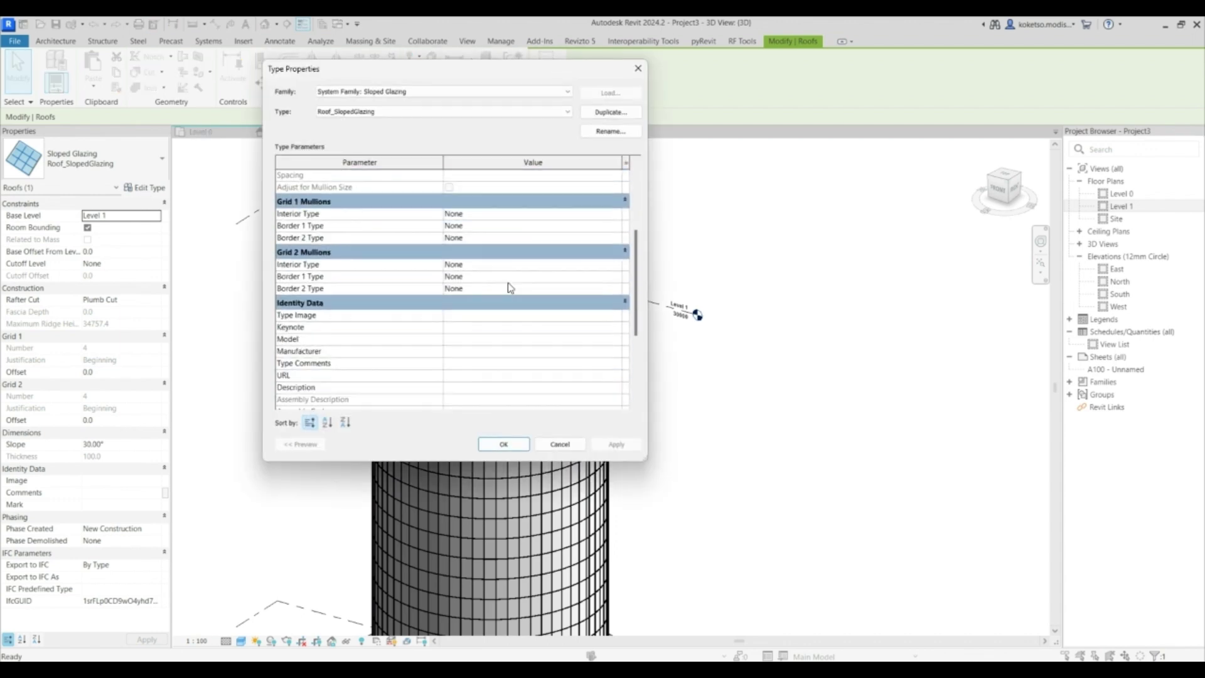
Set Grid 1 interior and both border mullions to Rectangular Mullion : 30mm_Square.
{"action": "double_click", "coordinate": [617, 214]}
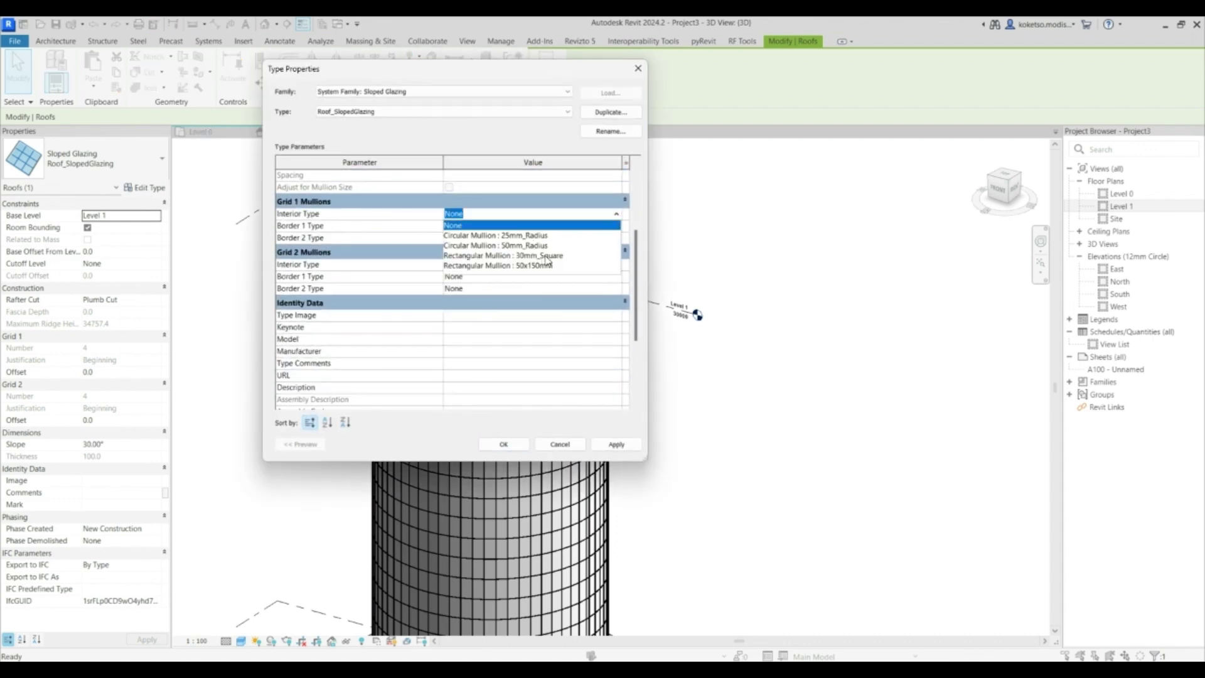
{"action": "left_click", "coordinate": [544, 255]}
{"action": "left_click", "coordinate": [617, 225]}
{"action": "left_click", "coordinate": [617, 225]}
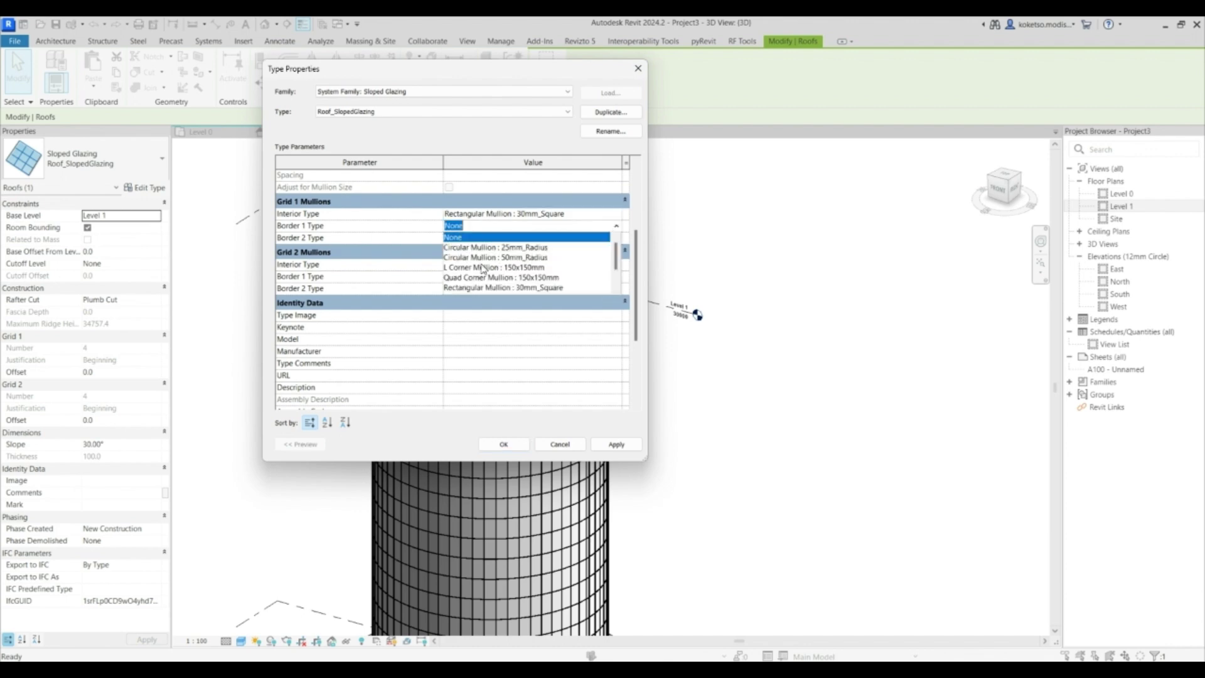
{"action": "left_click", "coordinate": [537, 287]}
{"action": "left_click", "coordinate": [527, 238]}
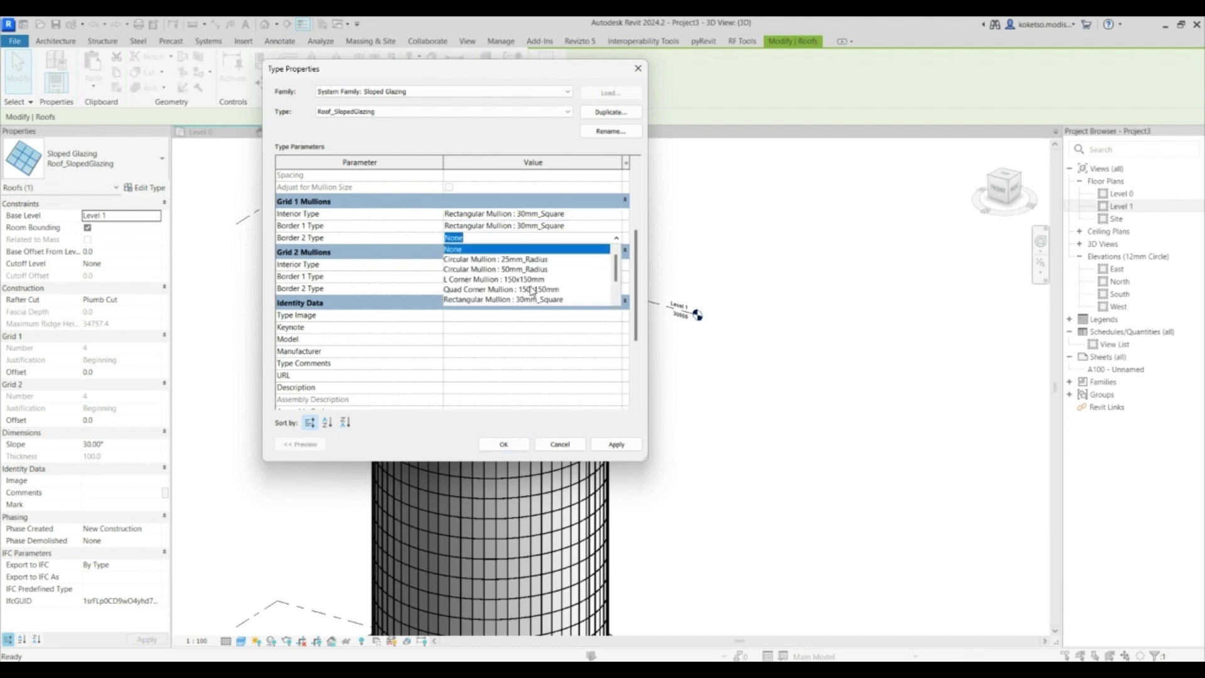
{"action": "left_click", "coordinate": [530, 299]}
{"action": "left_click", "coordinate": [616, 264]}
Set Grid 2 interior and both border mullions to Rectangular Mullion : 30mm_Square.
{"action": "left_click", "coordinate": [617, 265]}
{"action": "left_click", "coordinate": [526, 306]}
{"action": "left_click", "coordinate": [617, 276]}
{"action": "left_click", "coordinate": [617, 276]}
{"action": "left_click", "coordinate": [537, 319]}
{"action": "left_click", "coordinate": [616, 288]}
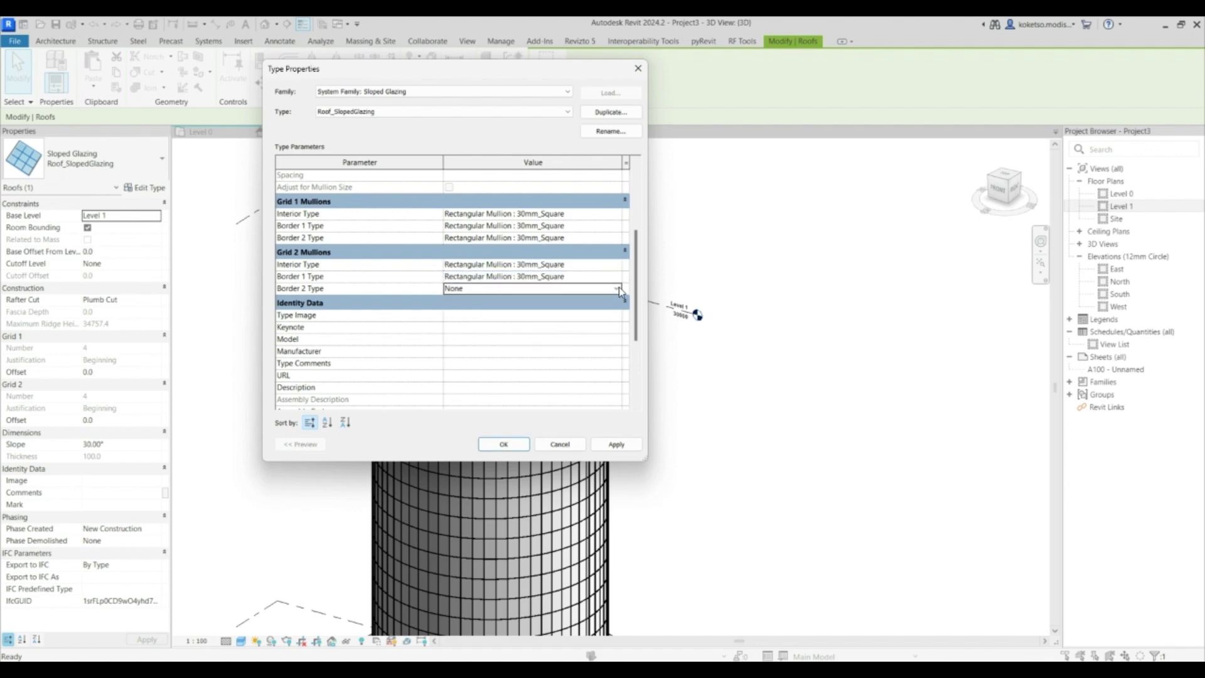
{"action": "left_click", "coordinate": [619, 288]}
{"action": "left_click", "coordinate": [532, 350]}
Set both grid layouts to Fixed Distance with Grid 1 spacing 800, and apply.
{"action": "scroll", "coordinate": [396, 284], "scroll_direction": "up", "scroll_amount": 3}
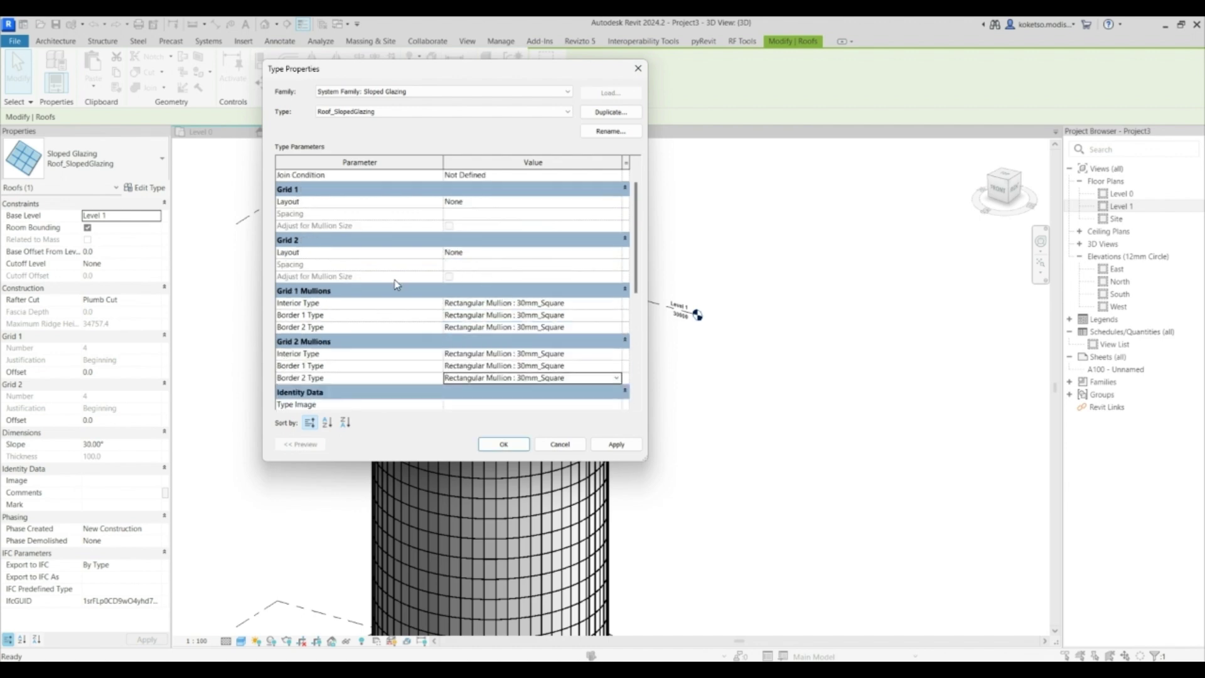
{"action": "scroll", "coordinate": [397, 285], "scroll_direction": "up", "scroll_amount": 1}
{"action": "left_click", "coordinate": [615, 229]}
{"action": "left_click", "coordinate": [616, 228]}
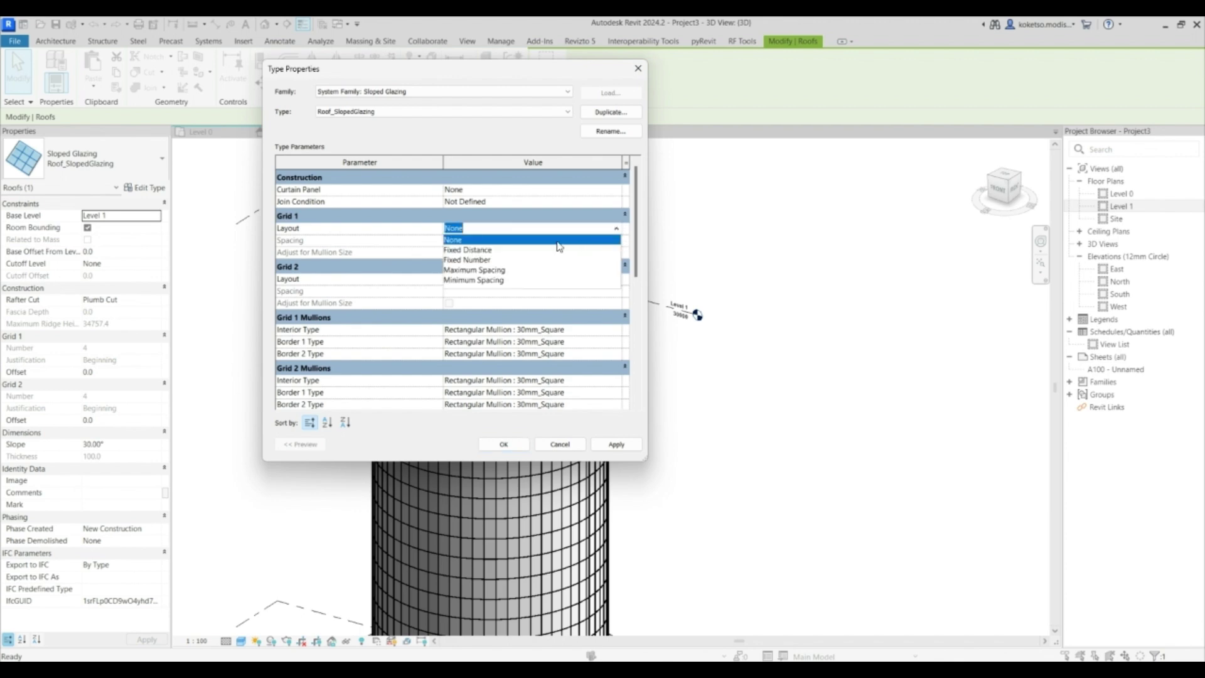
{"action": "left_click", "coordinate": [472, 250]}
{"action": "left_click", "coordinate": [617, 279]}
{"action": "left_click", "coordinate": [616, 279]}
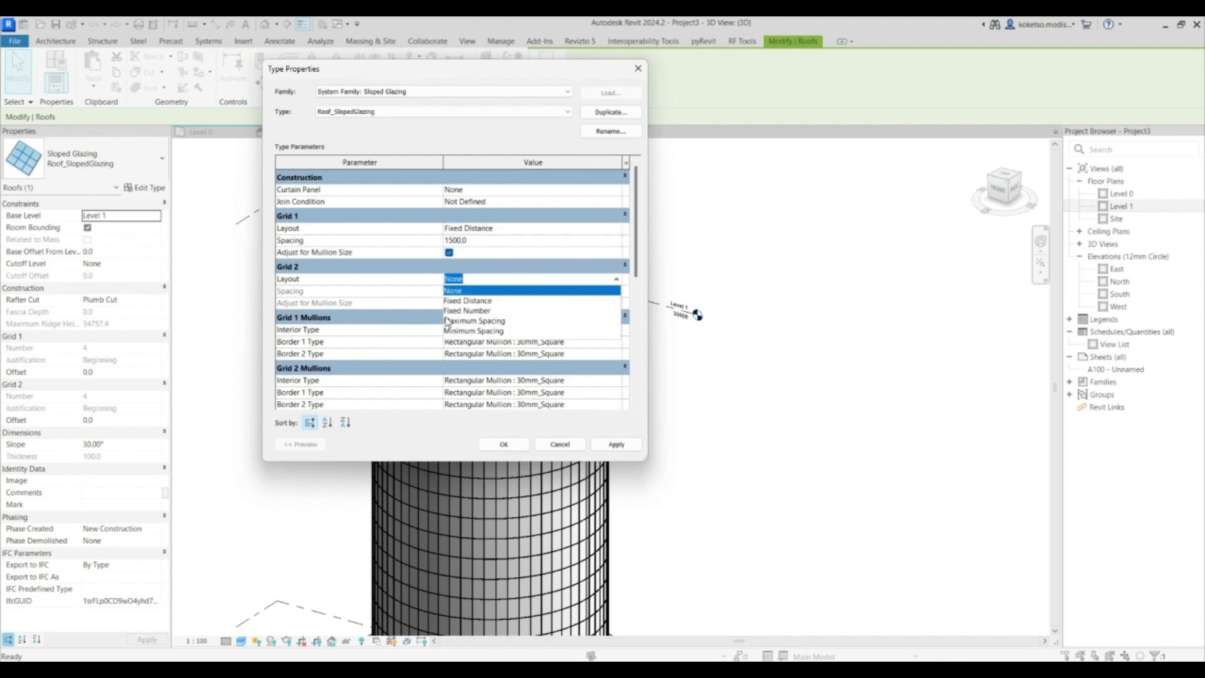
{"action": "left_click", "coordinate": [469, 304]}
{"action": "left_click", "coordinate": [516, 241]}
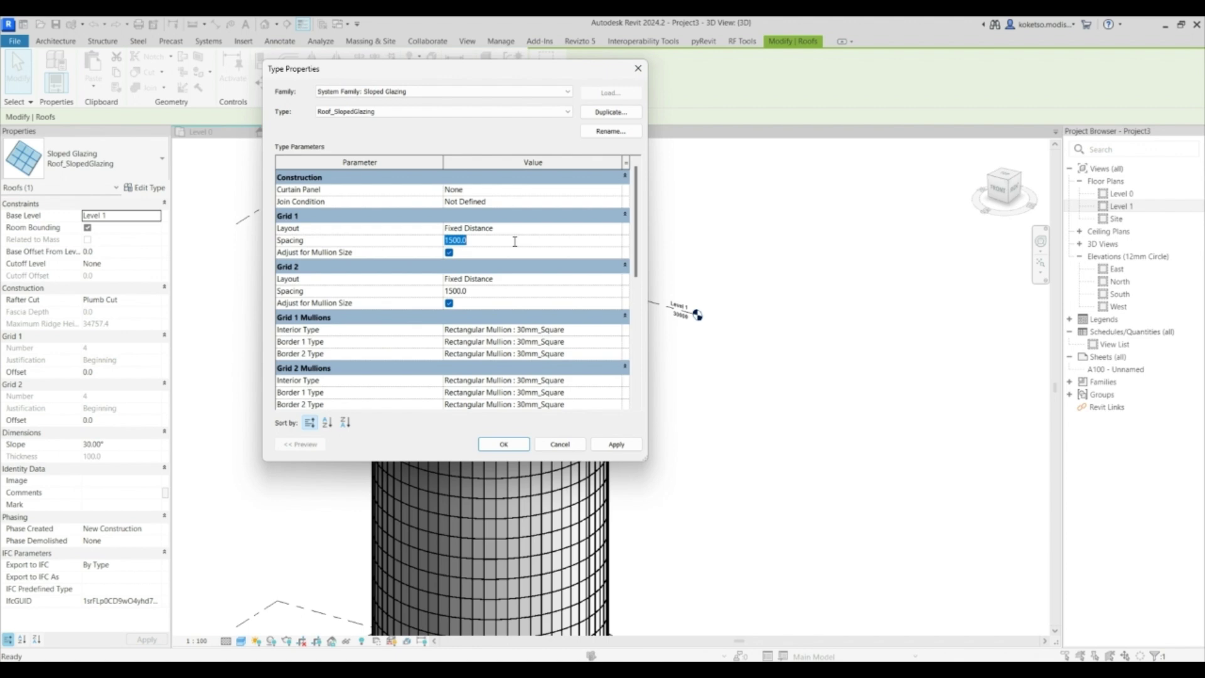
{"action": "type", "text": "800"}
{"action": "left_click", "coordinate": [611, 444]}
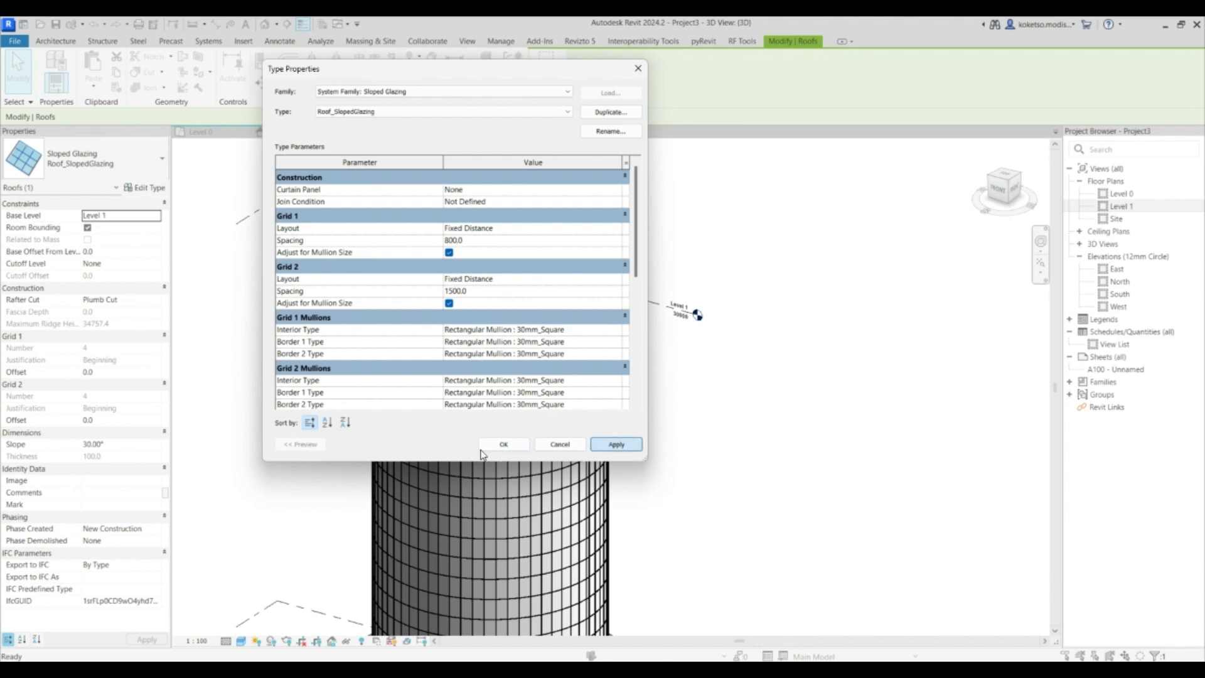
Confirm the roof type changes, deleting failing instances through the repeated error prompts.
{"action": "left_click", "coordinate": [504, 444]}
{"action": "left_click", "coordinate": [384, 311]}
{"action": "left_click", "coordinate": [503, 444]}
{"action": "left_click", "coordinate": [389, 310]}
{"action": "left_click", "coordinate": [520, 444]}
{"action": "left_click", "coordinate": [384, 311]}
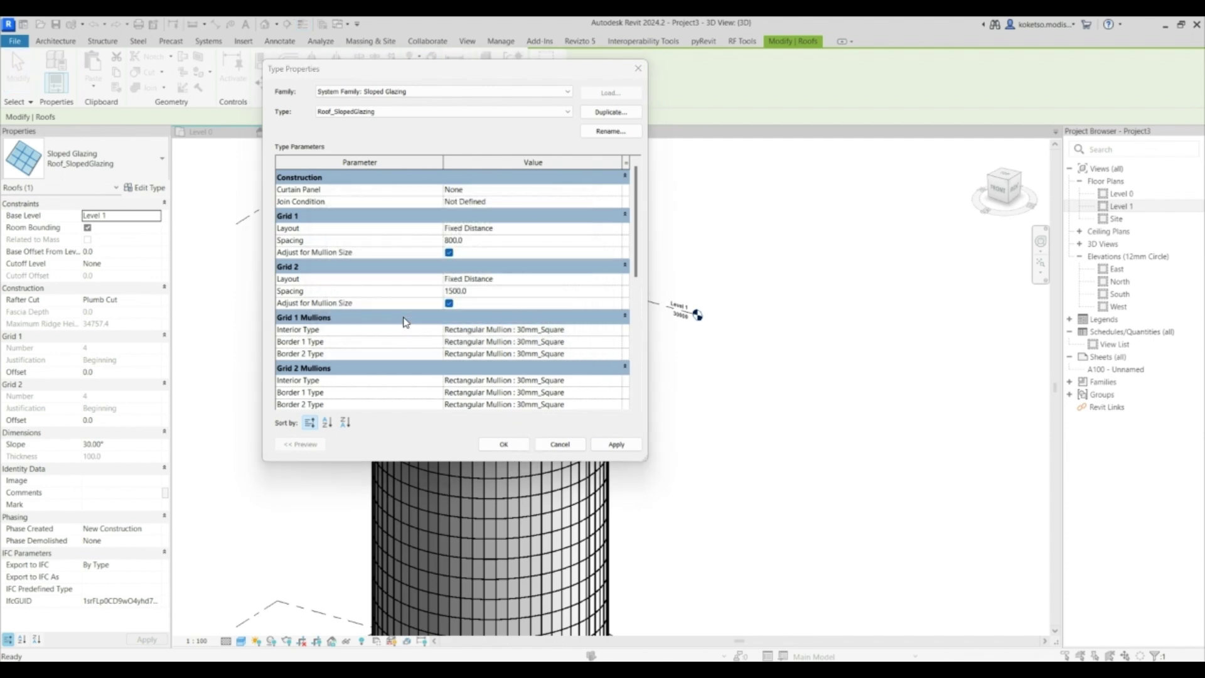
{"action": "left_click", "coordinate": [402, 310]}
{"action": "left_click", "coordinate": [509, 445]}
{"action": "left_click", "coordinate": [408, 312]}
{"action": "left_click", "coordinate": [545, 310]}
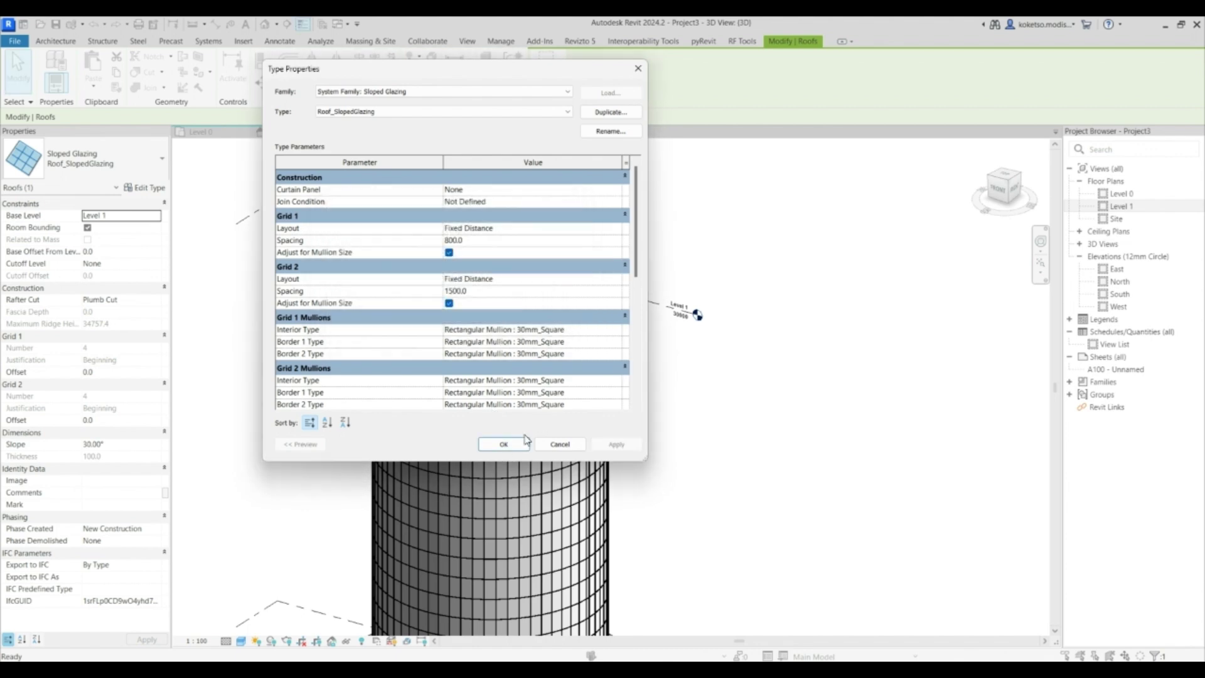
{"action": "left_click", "coordinate": [524, 442]}
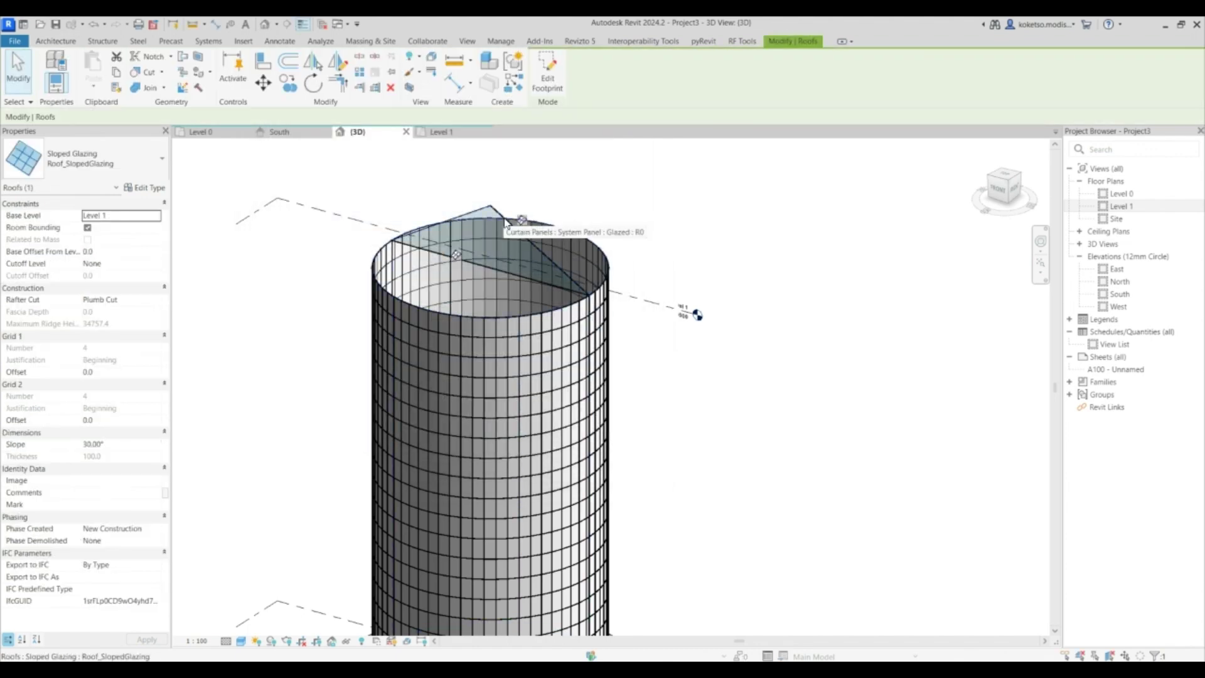
Set roof panels to System Panel : ALUMINIUM and both grids to Maximum Spacing, Grid 1 at 800.
{"action": "left_click", "coordinate": [145, 187]}
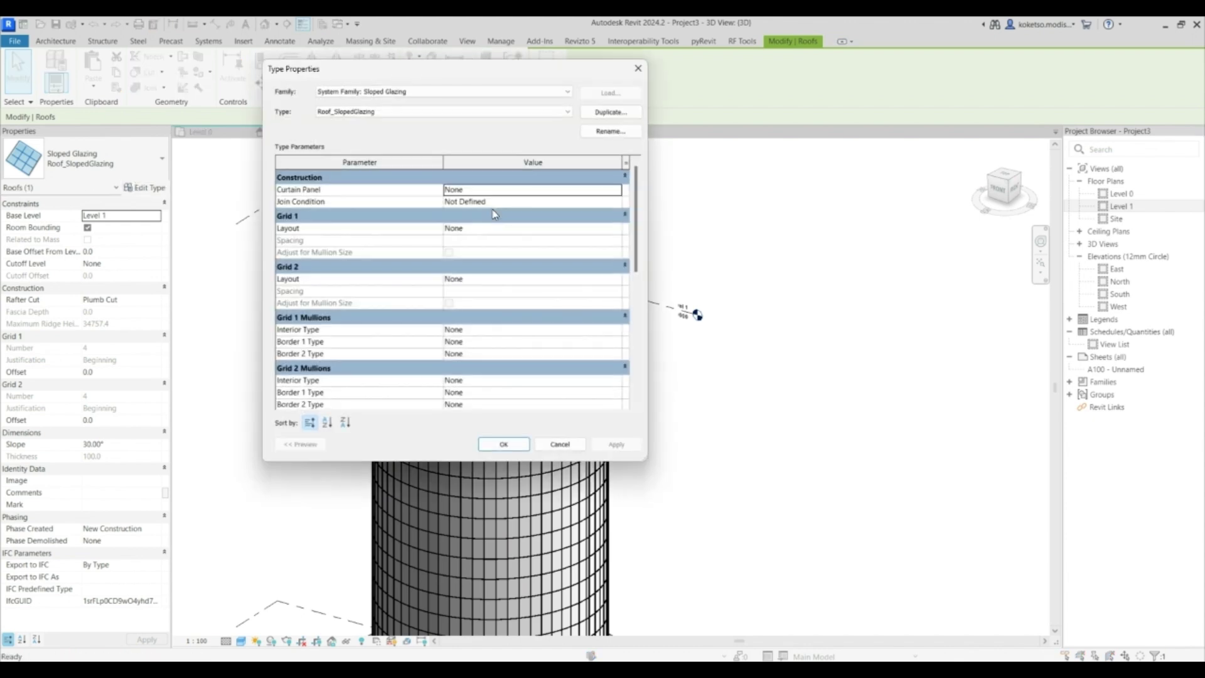
{"action": "left_click", "coordinate": [607, 191]}
{"action": "left_click", "coordinate": [618, 189]}
{"action": "left_click", "coordinate": [534, 212]}
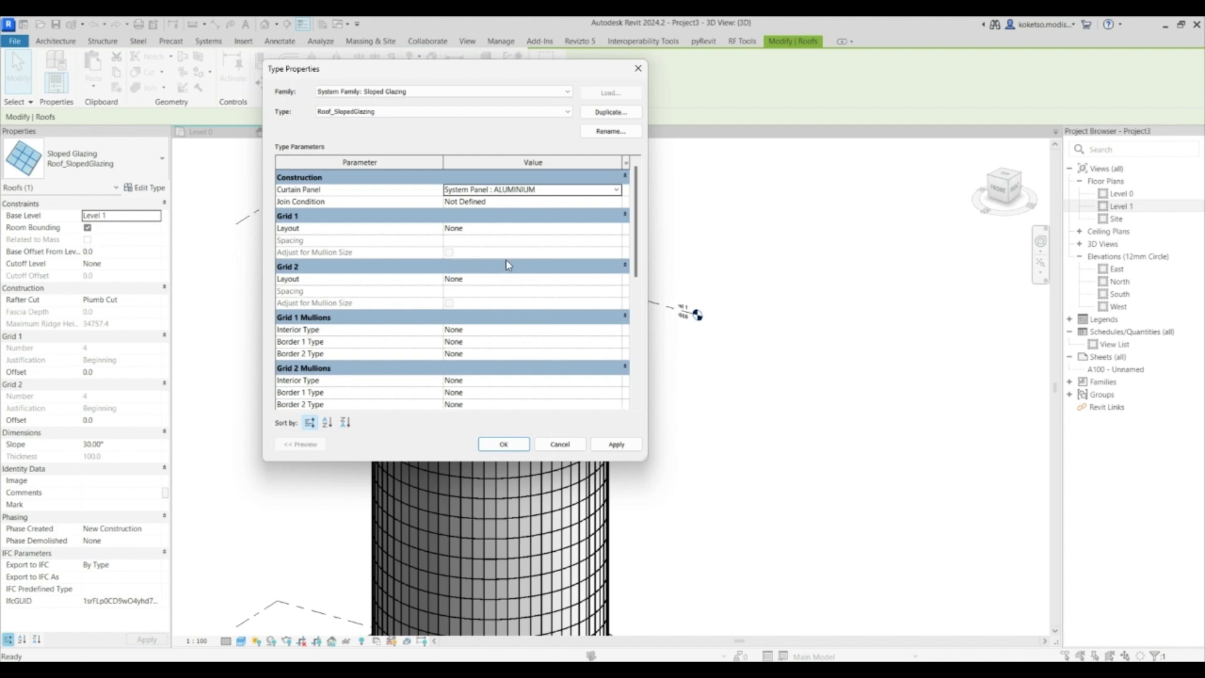
{"action": "left_click", "coordinate": [618, 228]}
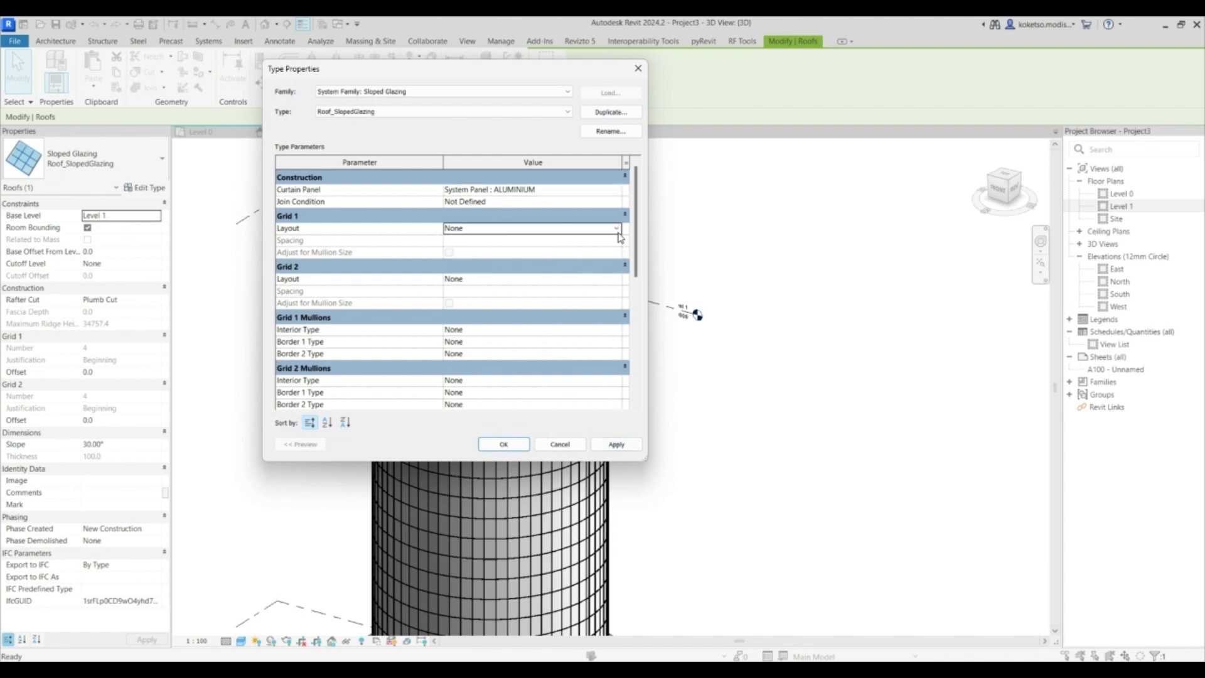
{"action": "left_click", "coordinate": [618, 229]}
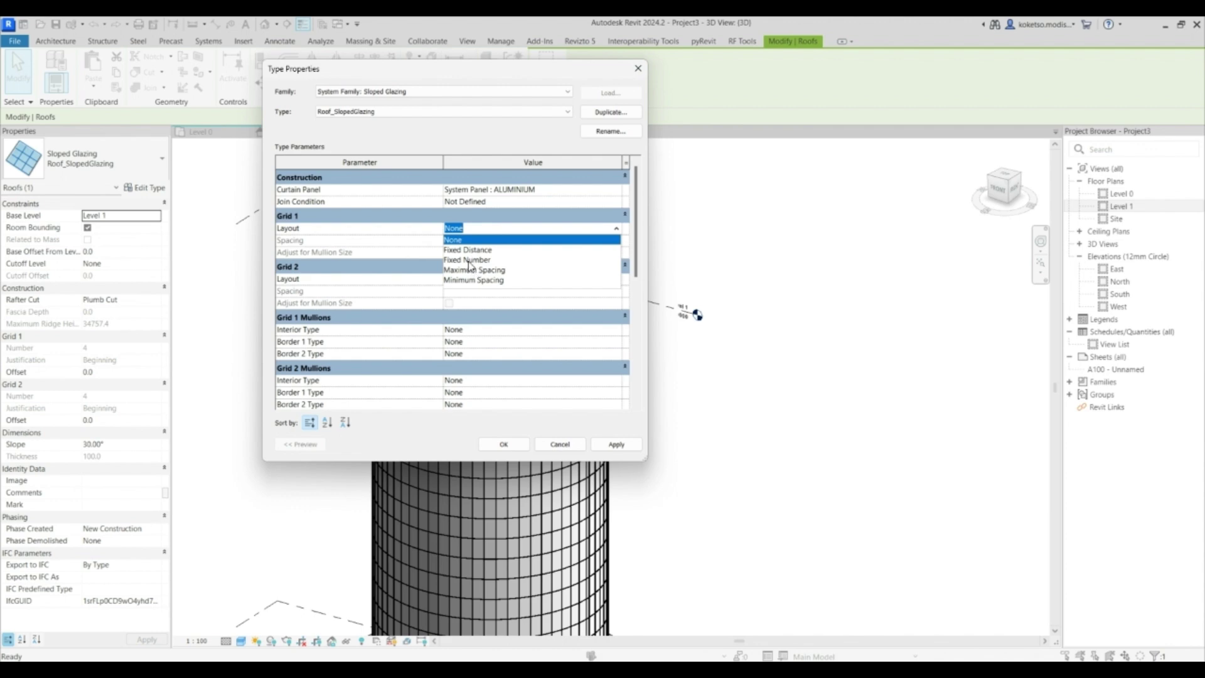
{"action": "left_click", "coordinate": [472, 269]}
{"action": "left_click", "coordinate": [476, 279]}
{"action": "left_click", "coordinate": [477, 278]}
{"action": "left_click", "coordinate": [481, 321]}
{"action": "left_click", "coordinate": [505, 241]}
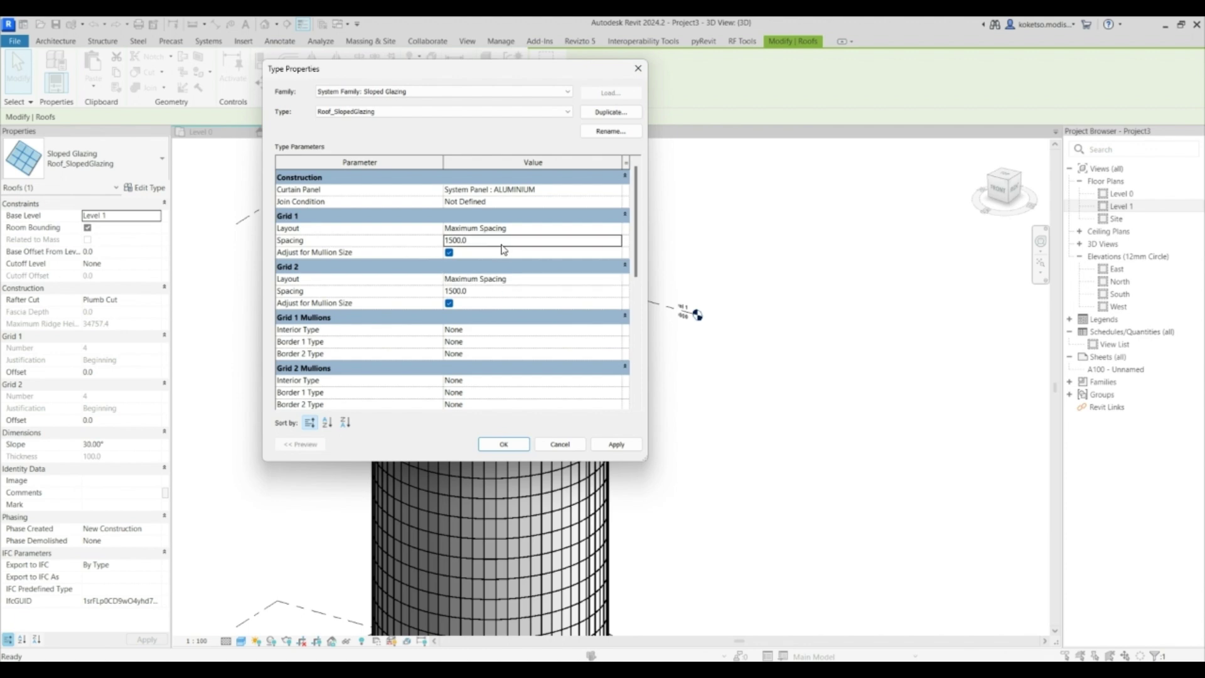
{"action": "type", "text": "800"}
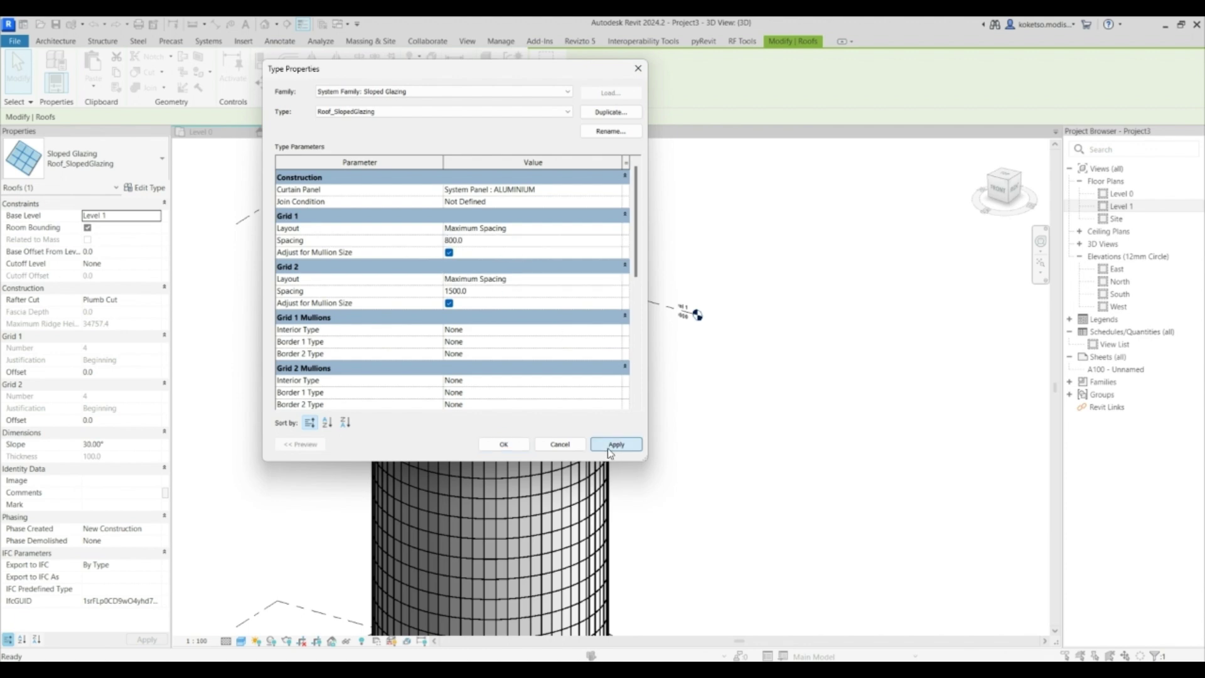
{"action": "left_click", "coordinate": [518, 444]}
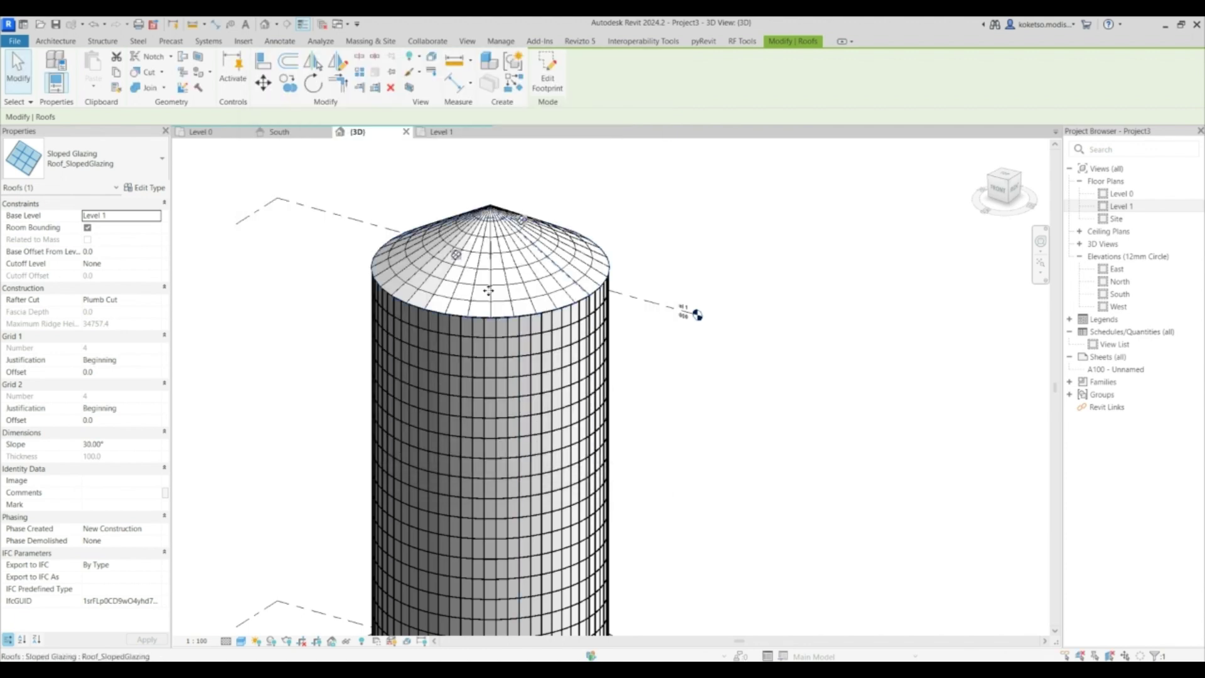
Orbit to inspect the roof grid, then reselect the roof and open its Type Properties.
{"action": "scroll", "coordinate": [519, 444], "scroll_direction": "up", "scroll_amount": 6}
{"action": "scroll", "coordinate": [524, 303], "scroll_direction": "down", "scroll_amount": 4}
{"action": "middle_click_drag", "start_coordinate": [525, 304], "coordinate": [766, 478], "text": "shift"}
{"action": "left_click", "coordinate": [766, 479]}
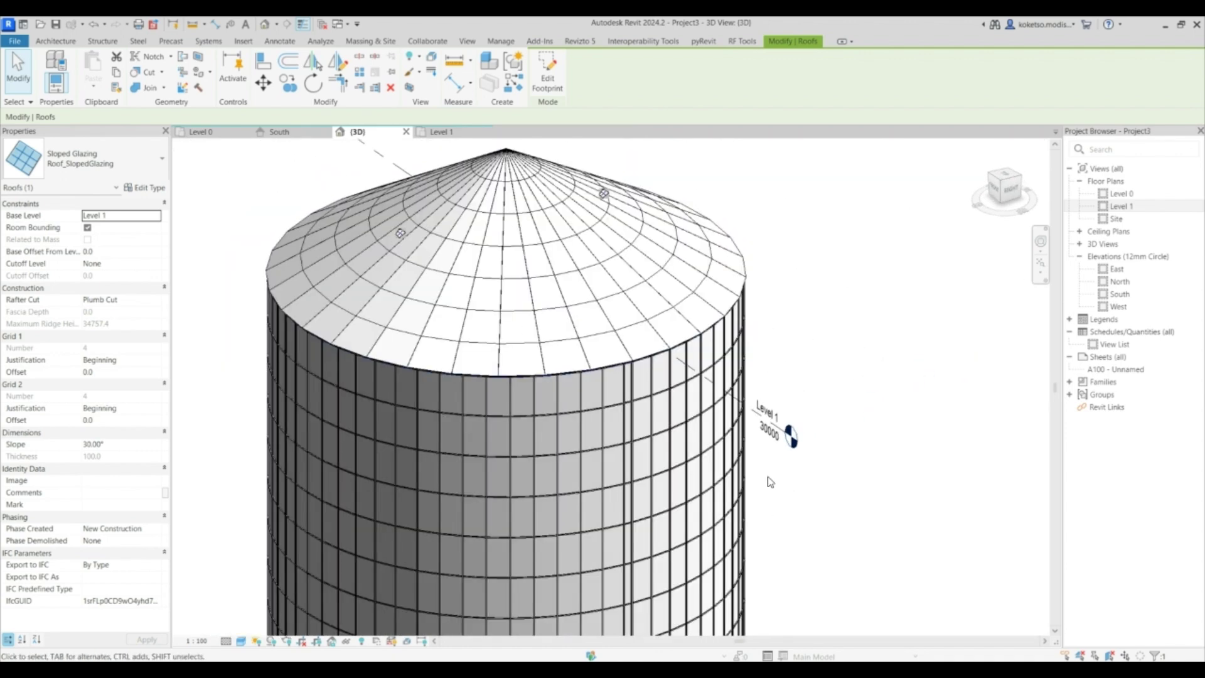
{"action": "left_click", "coordinate": [574, 374]}
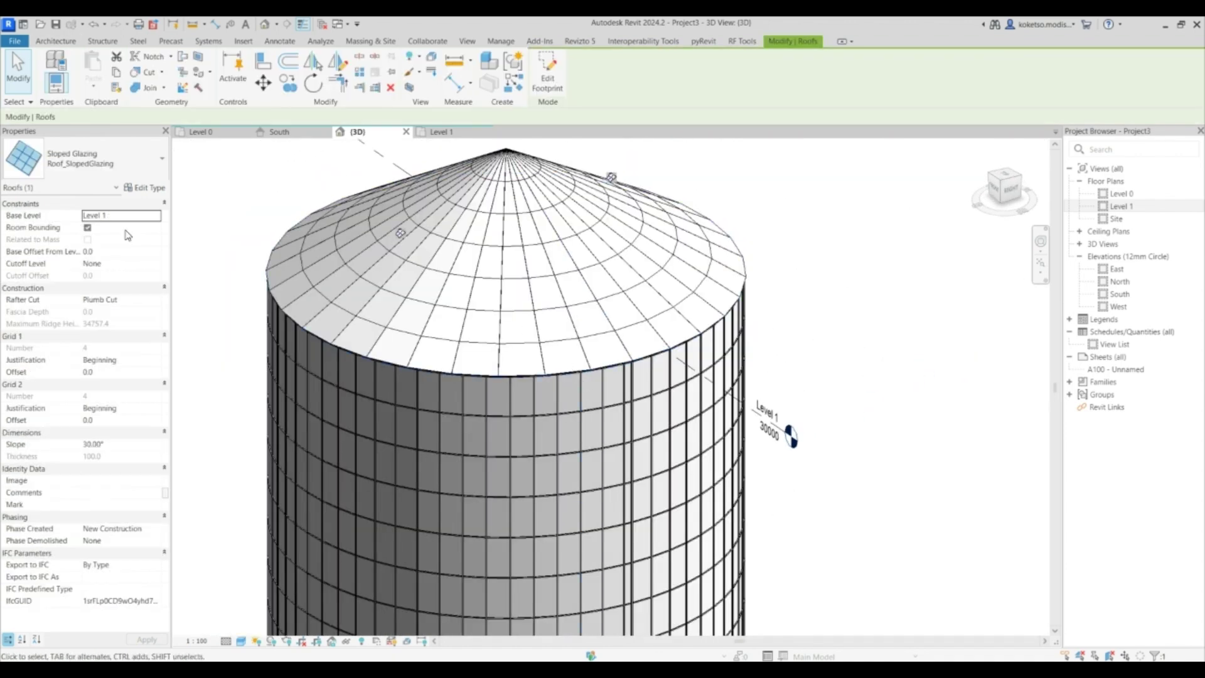
{"action": "left_click", "coordinate": [145, 187]}
{"action": "scroll", "coordinate": [428, 335], "scroll_direction": "down", "scroll_amount": 3}
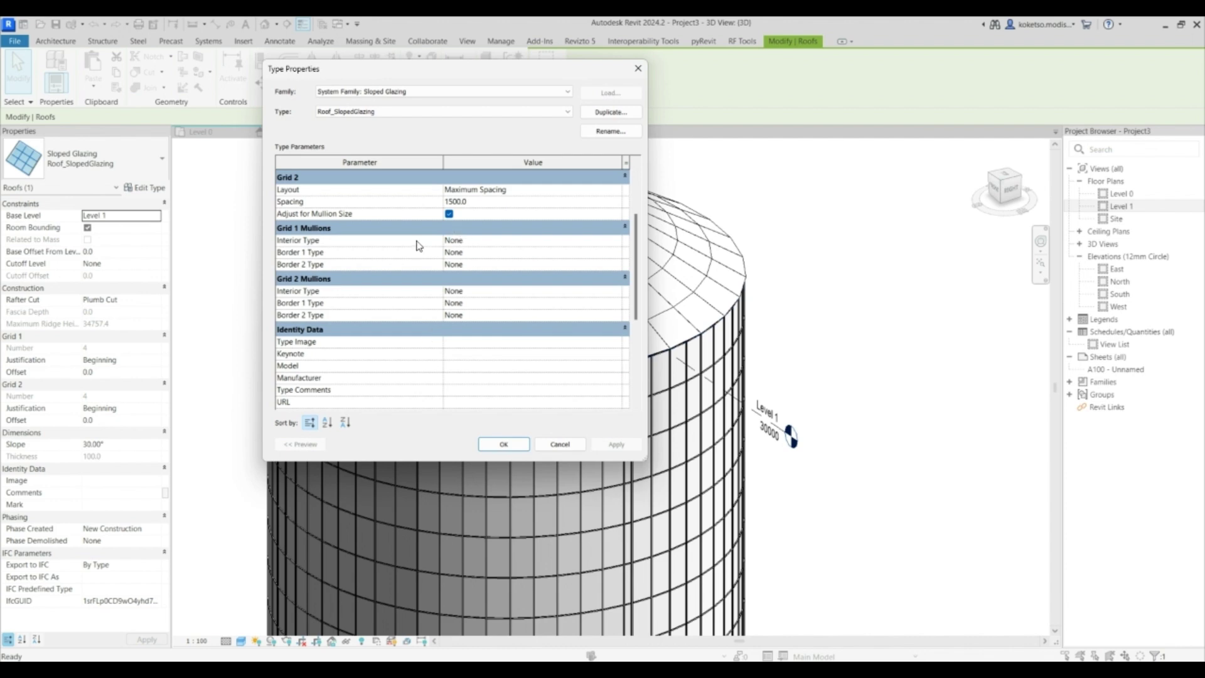
{"action": "scroll", "coordinate": [417, 236], "scroll_direction": "up", "scroll_amount": 1}
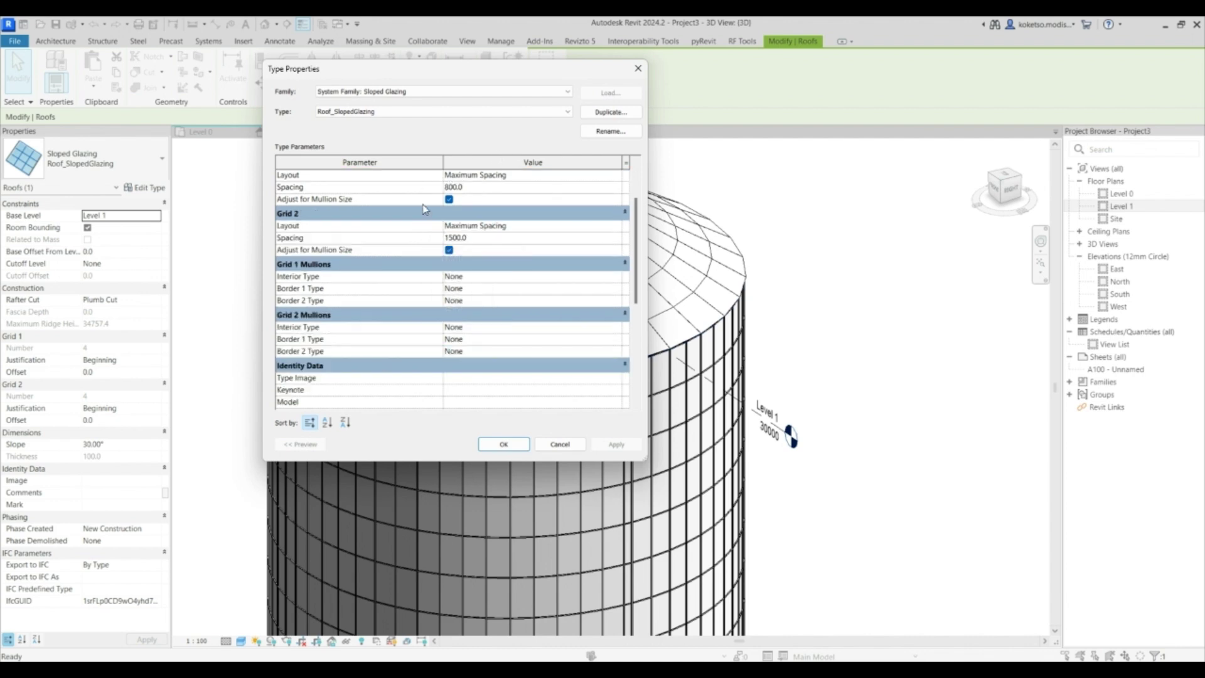
{"action": "scroll", "coordinate": [426, 224], "scroll_direction": "down", "scroll_amount": 2}
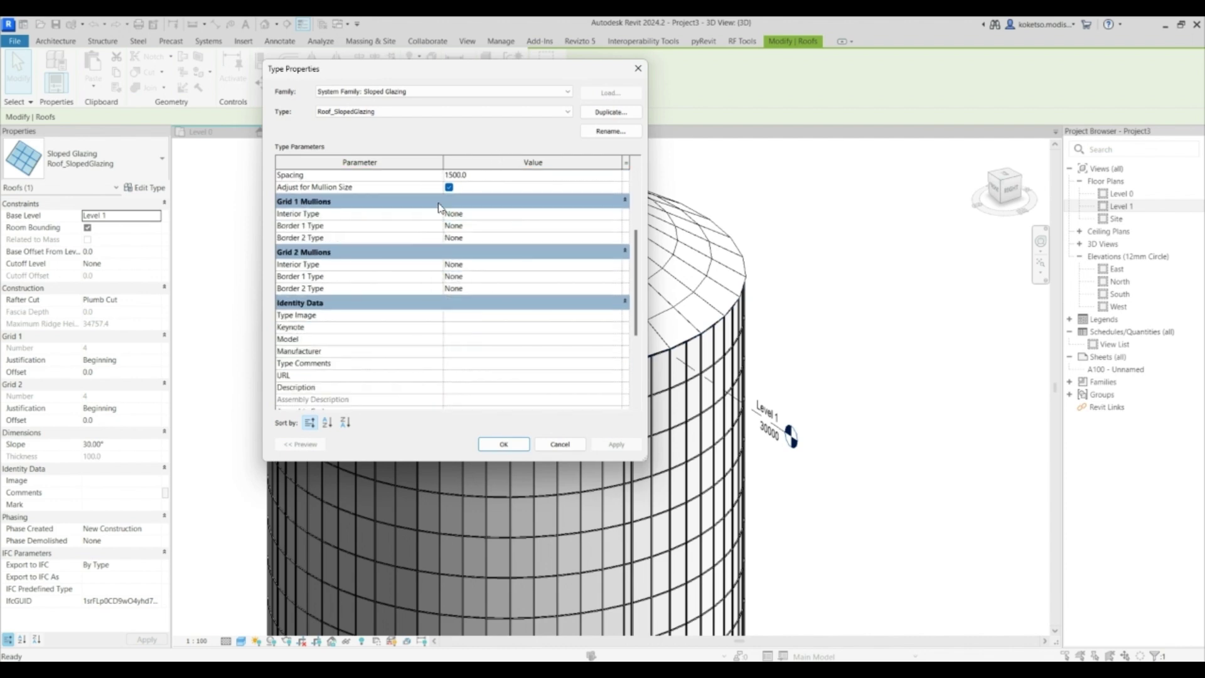
{"action": "left_click", "coordinate": [618, 217]}
{"action": "left_click", "coordinate": [618, 217]}
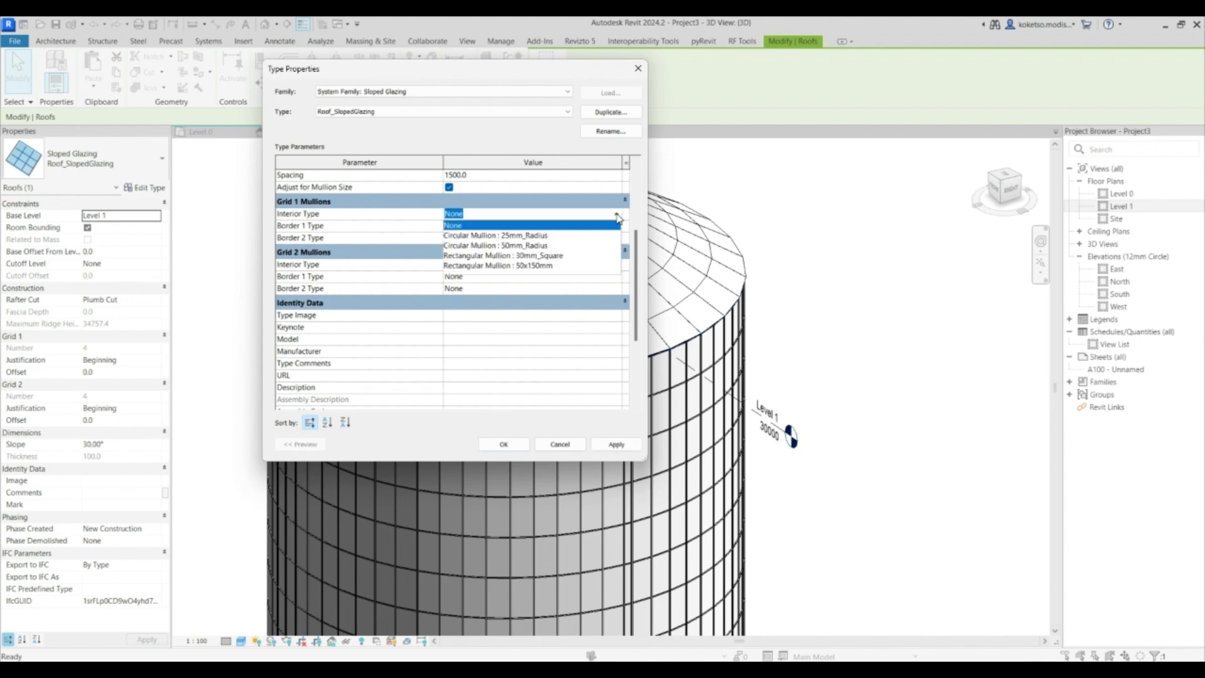
{"action": "left_click", "coordinate": [618, 217]}
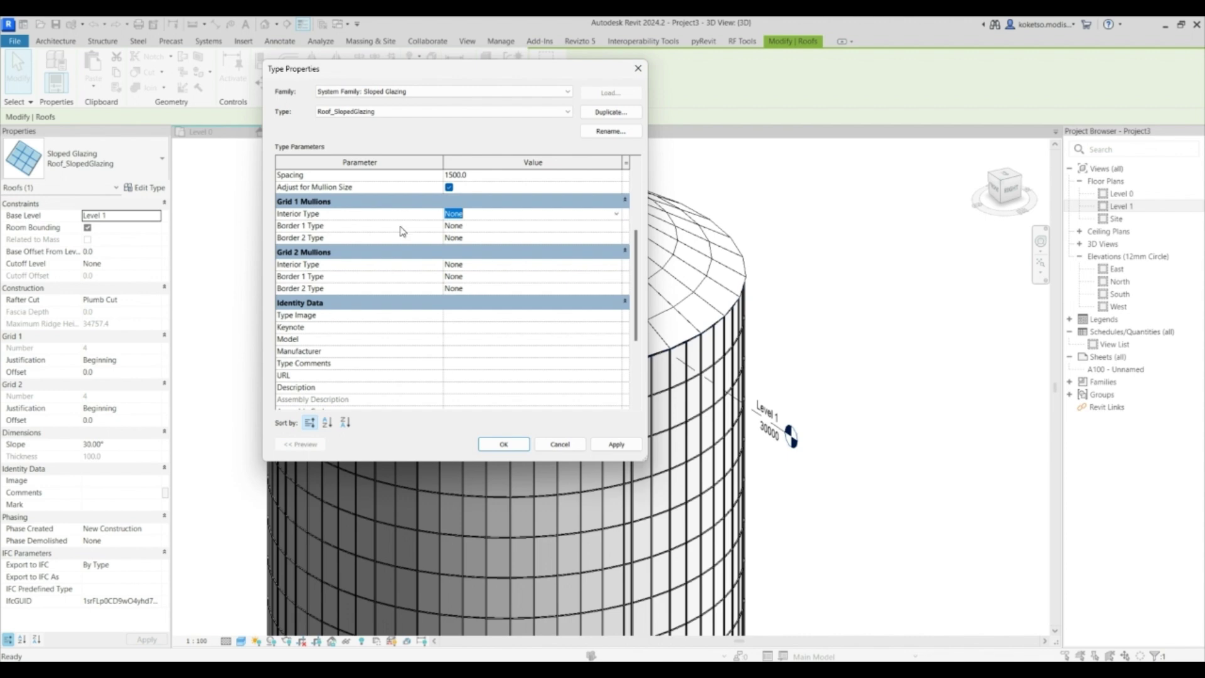
Set Grid 1 interior and border mullions to Rectangular Mullion : 30mm_Square.
{"action": "scroll", "coordinate": [417, 227], "scroll_direction": "up", "scroll_amount": 3}
{"action": "left_click_drag", "start_coordinate": [501, 71], "coordinate": [357, 58]}
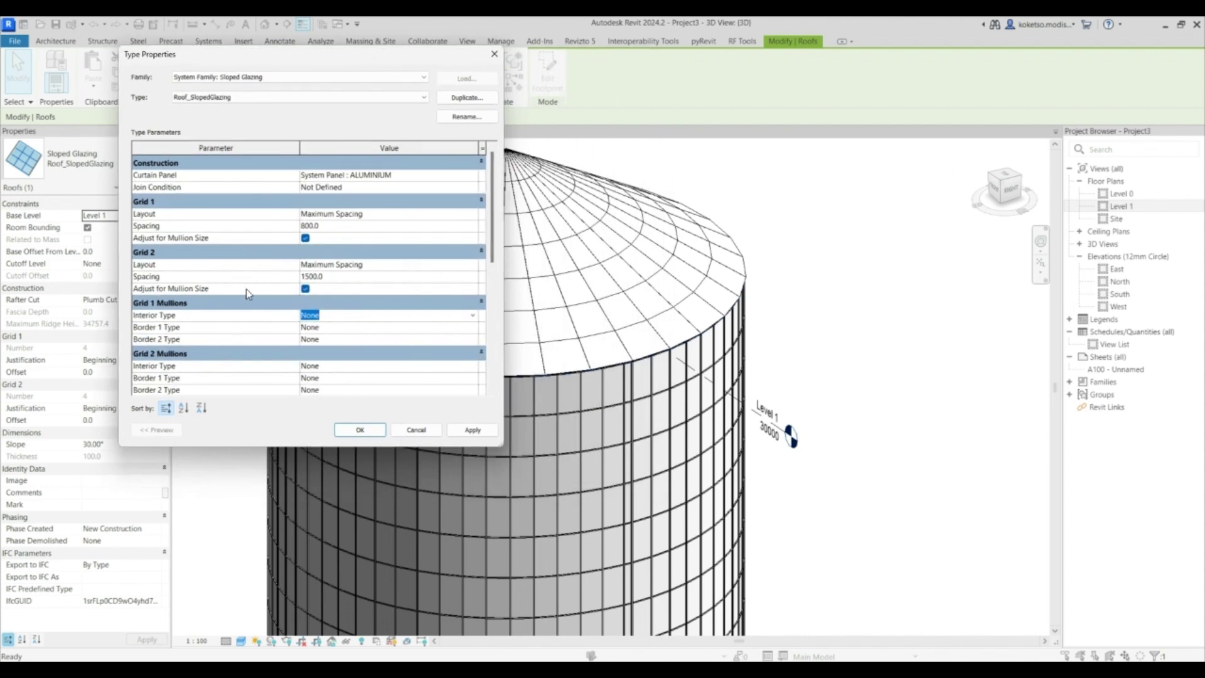
{"action": "scroll", "coordinate": [243, 311], "scroll_direction": "down", "scroll_amount": 1}
{"action": "left_click", "coordinate": [471, 289]}
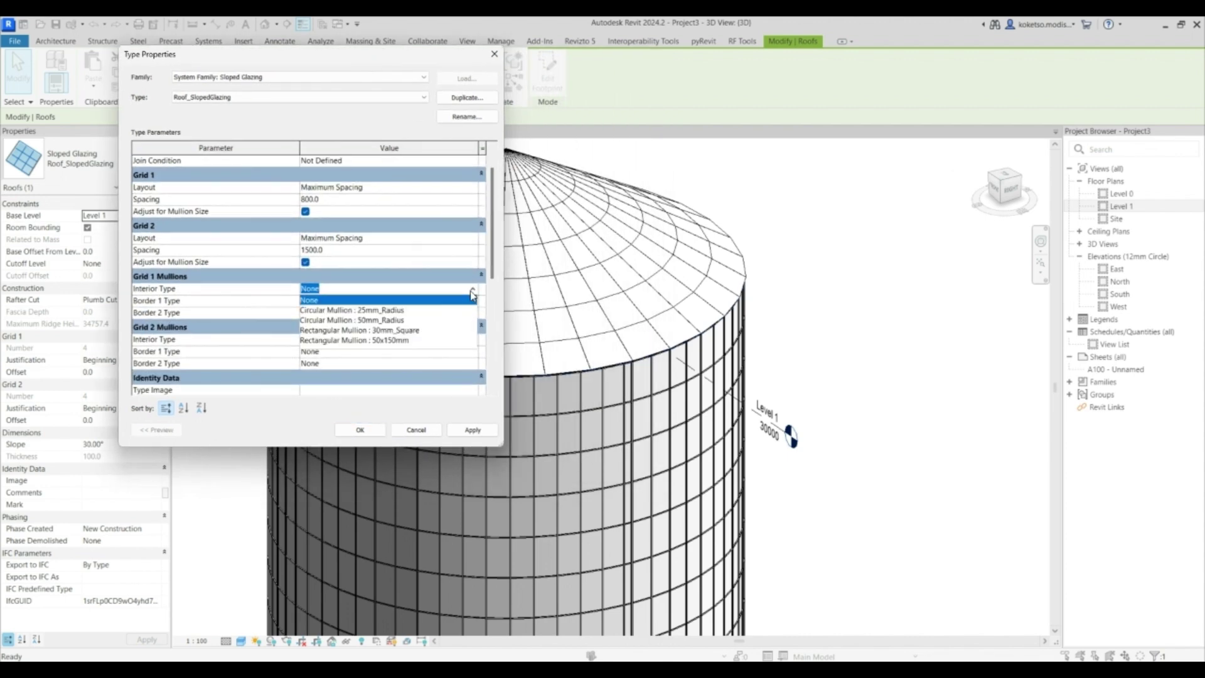
{"action": "left_click", "coordinate": [396, 330]}
{"action": "left_click", "coordinate": [472, 301]}
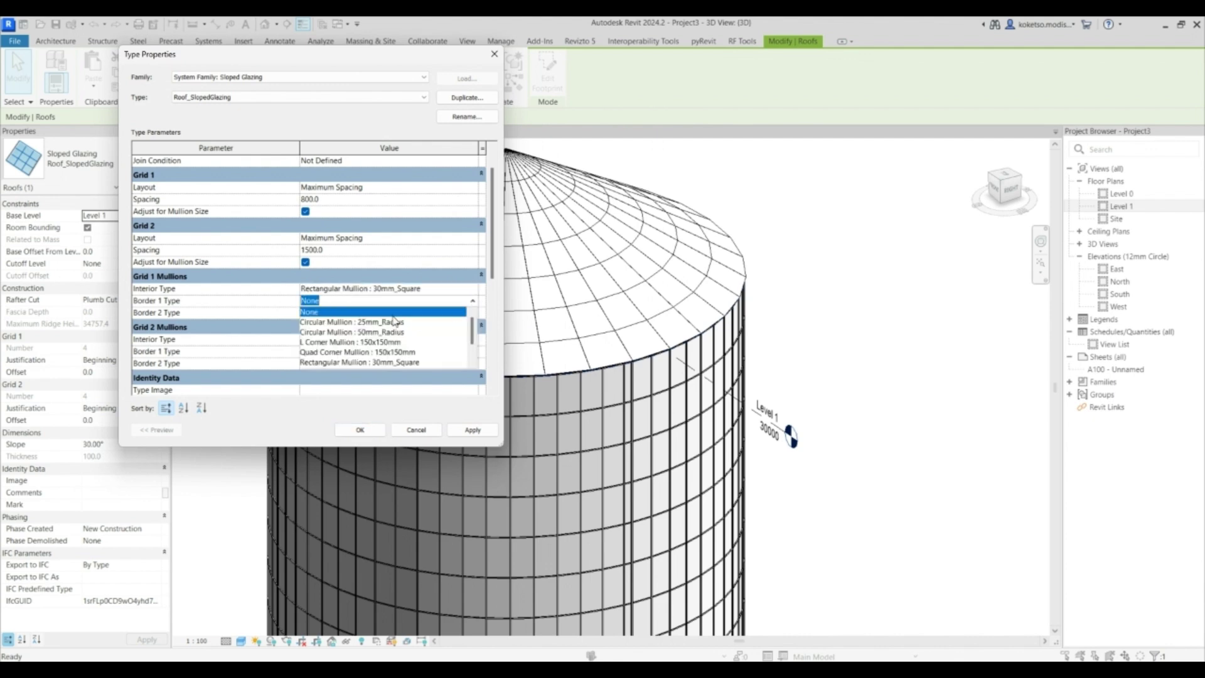
{"action": "left_click", "coordinate": [391, 362]}
{"action": "left_click", "coordinate": [471, 313]}
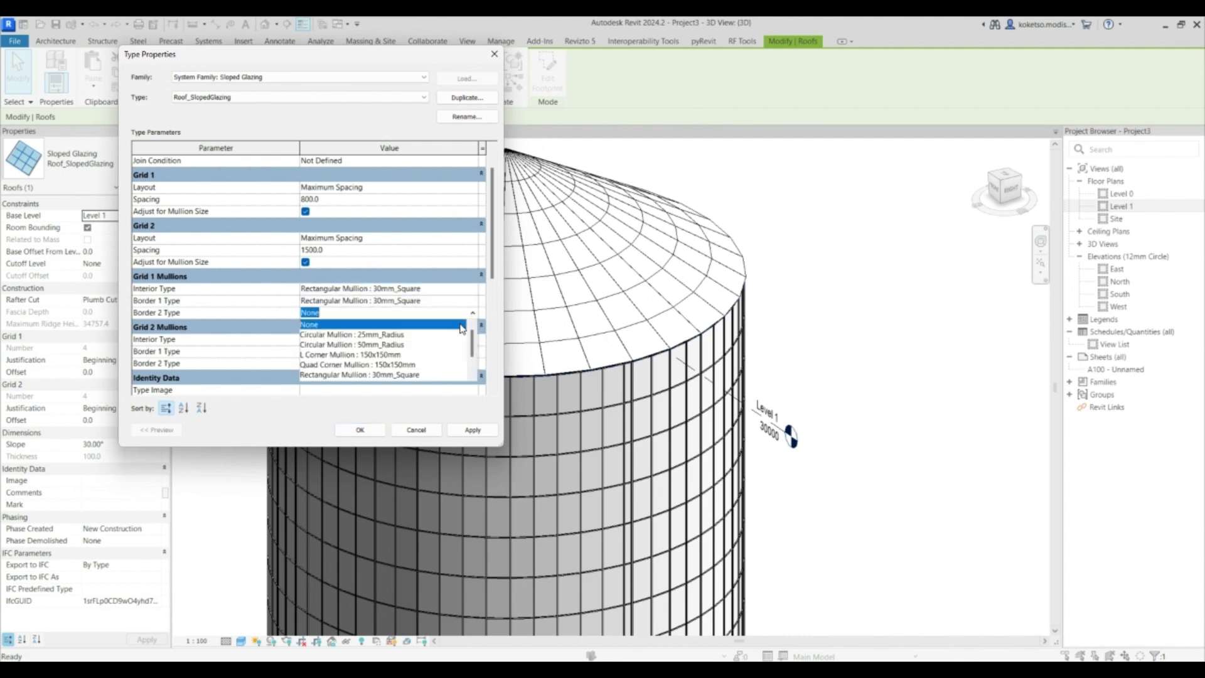
Set Grid 2 interior and both border mullions to 30mm_Square and confirm with OK.
{"action": "left_click", "coordinate": [472, 339]}
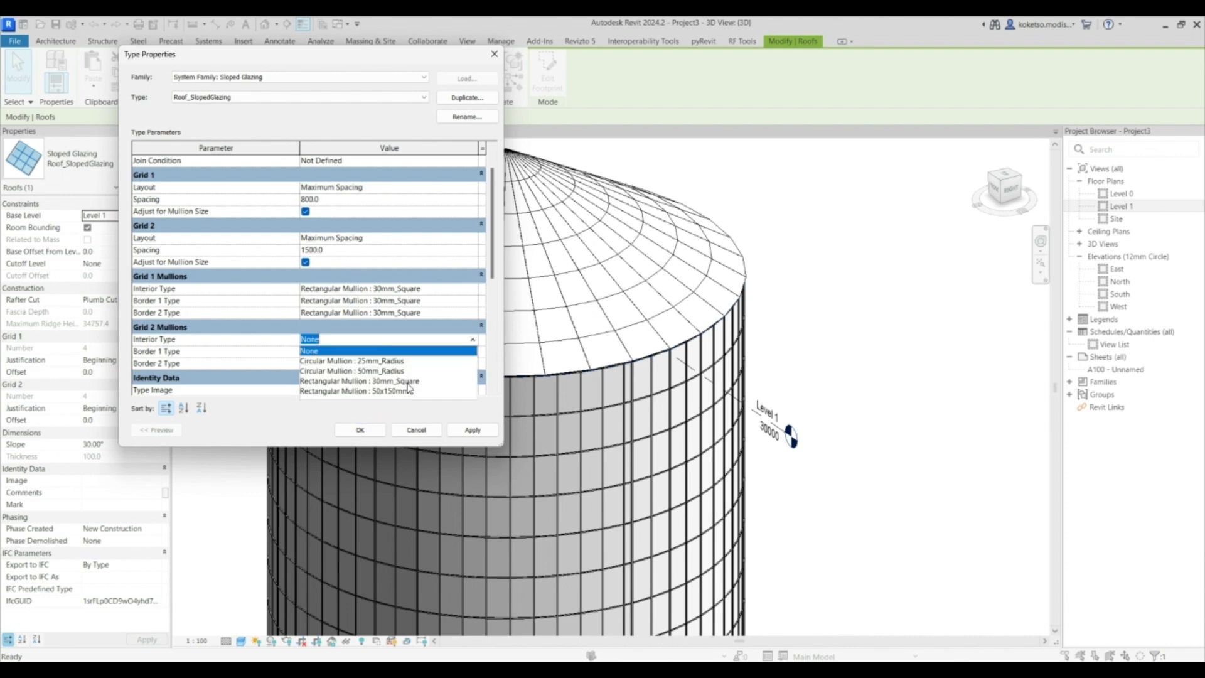
{"action": "left_click", "coordinate": [387, 381]}
{"action": "left_click", "coordinate": [439, 351]}
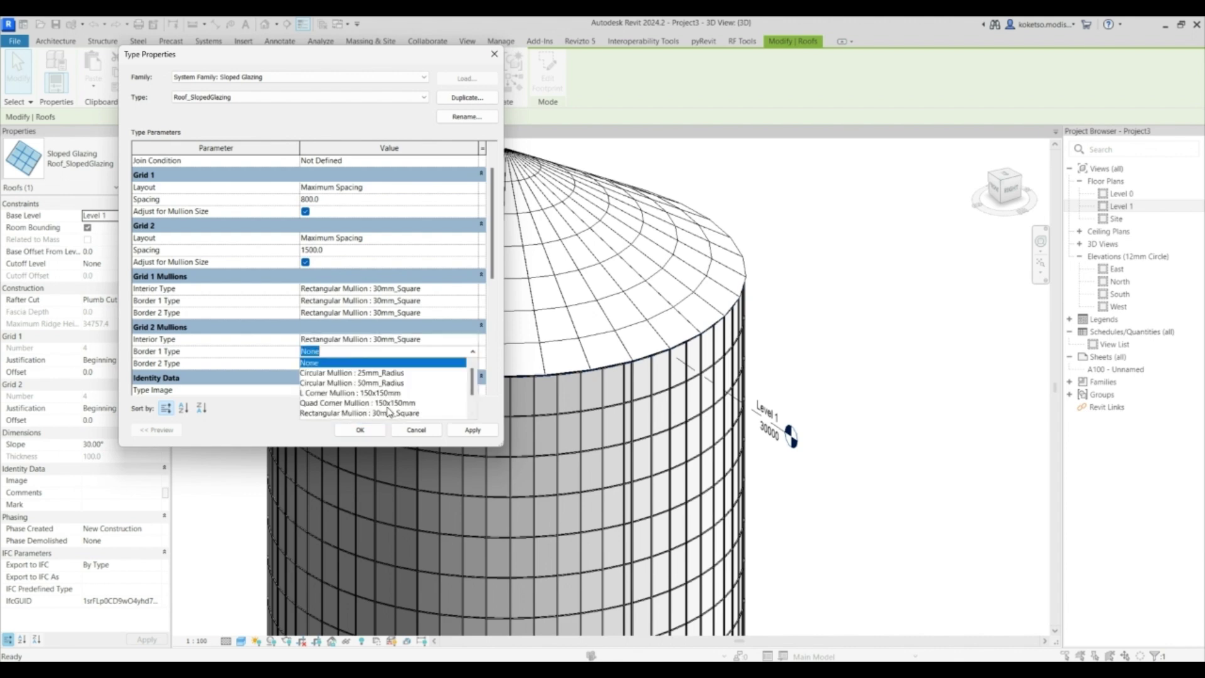
{"action": "left_click", "coordinate": [387, 412]}
{"action": "left_click", "coordinate": [473, 362]}
{"action": "left_click", "coordinate": [473, 363]}
{"action": "left_click", "coordinate": [384, 425]}
{"action": "left_click", "coordinate": [361, 430]}
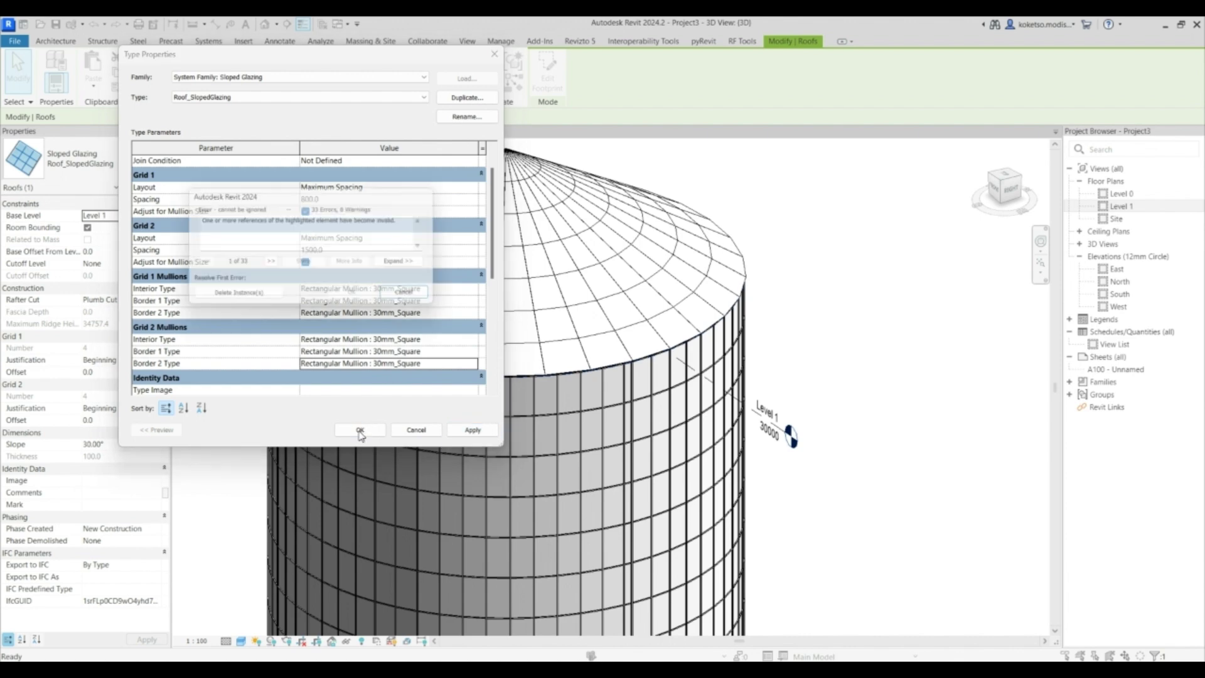
Clear the roof errors with repeated Delete Instance(s) and Replace Panels, cancelling the final Missing Curtain Panels message.
{"action": "left_click", "coordinate": [215, 299]}
{"action": "left_click", "coordinate": [221, 297]}
{"action": "left_click", "coordinate": [223, 296]}
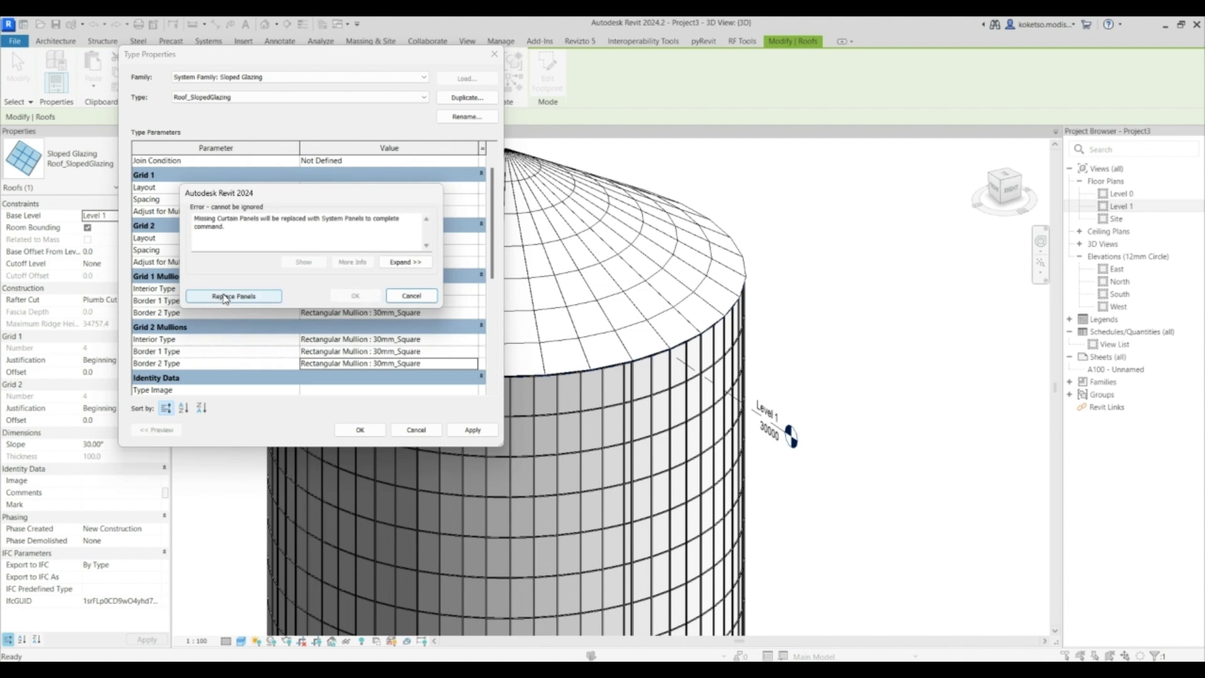
{"action": "left_click", "coordinate": [226, 297]}
{"action": "left_click", "coordinate": [256, 297]}
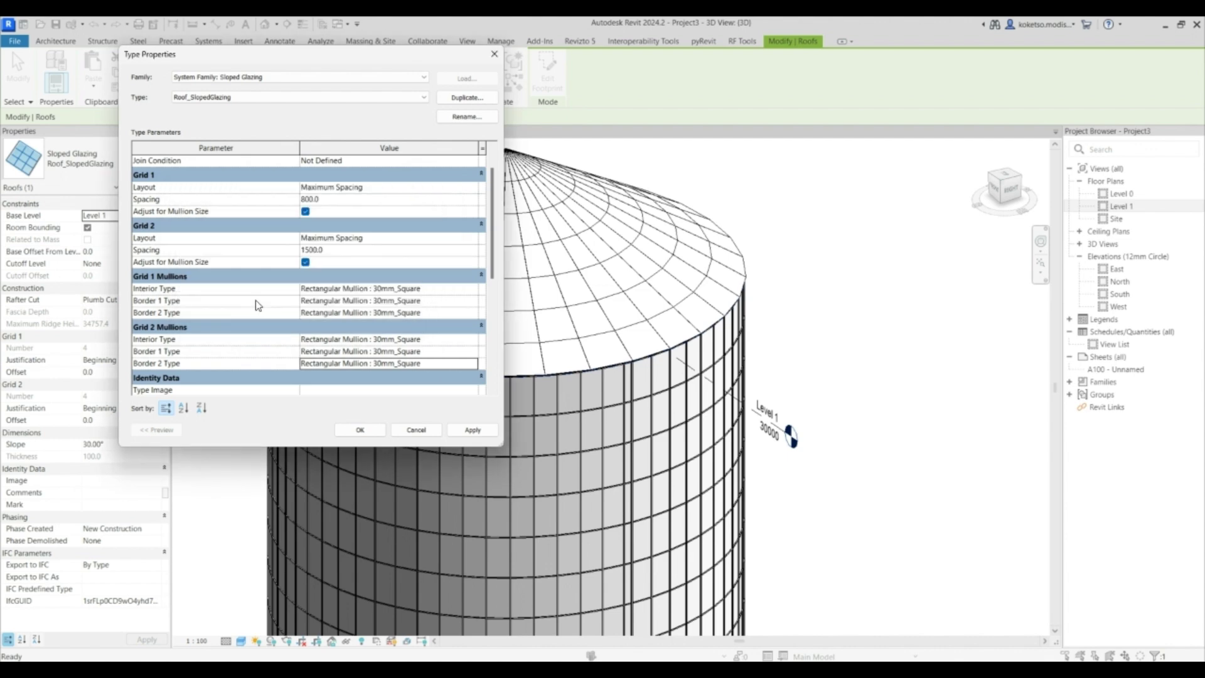
{"action": "left_click", "coordinate": [257, 296]}
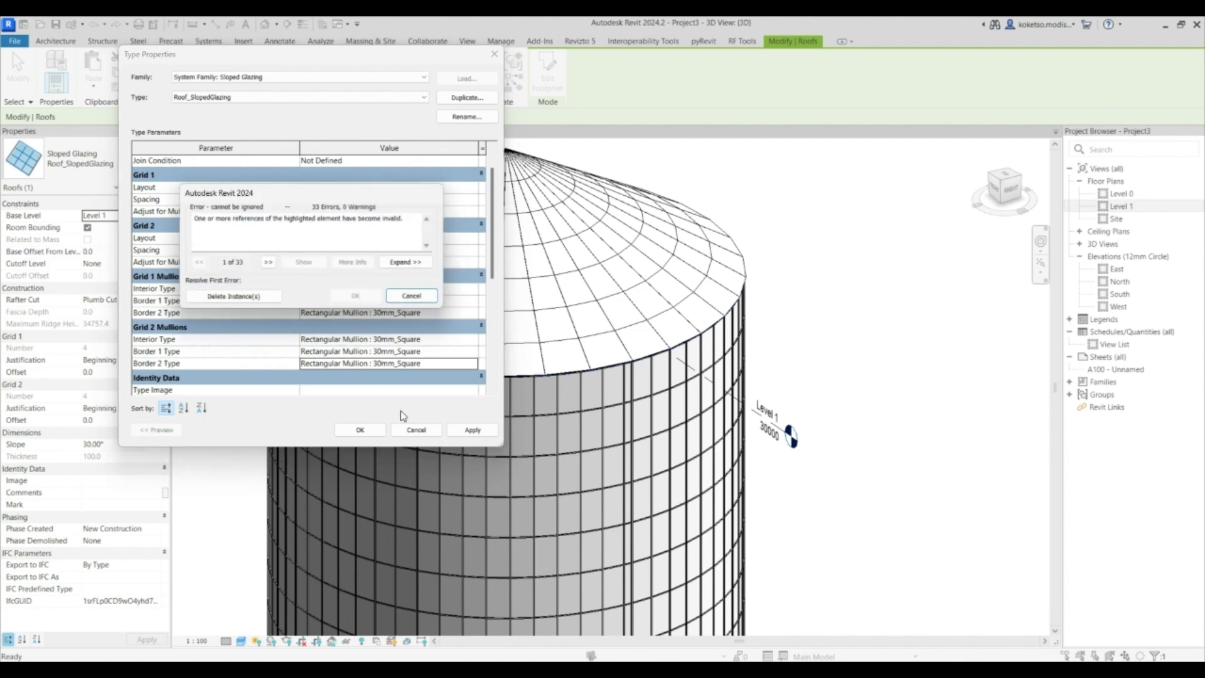
{"action": "left_click", "coordinate": [261, 300]}
{"action": "left_click", "coordinate": [261, 299]}
{"action": "left_click", "coordinate": [264, 303]}
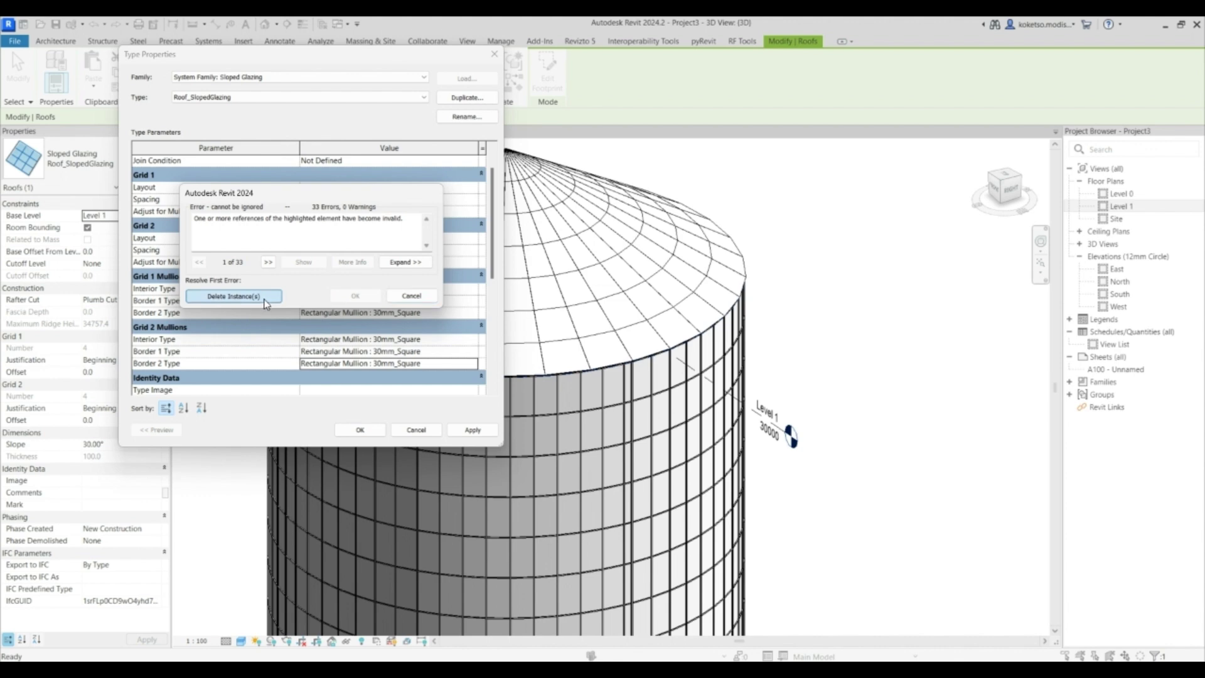
{"action": "left_click", "coordinate": [411, 296]}
Accept the roof type settings and deselect the conical roof.
{"action": "left_click", "coordinate": [378, 430]}
{"action": "key", "text": "Escape"}
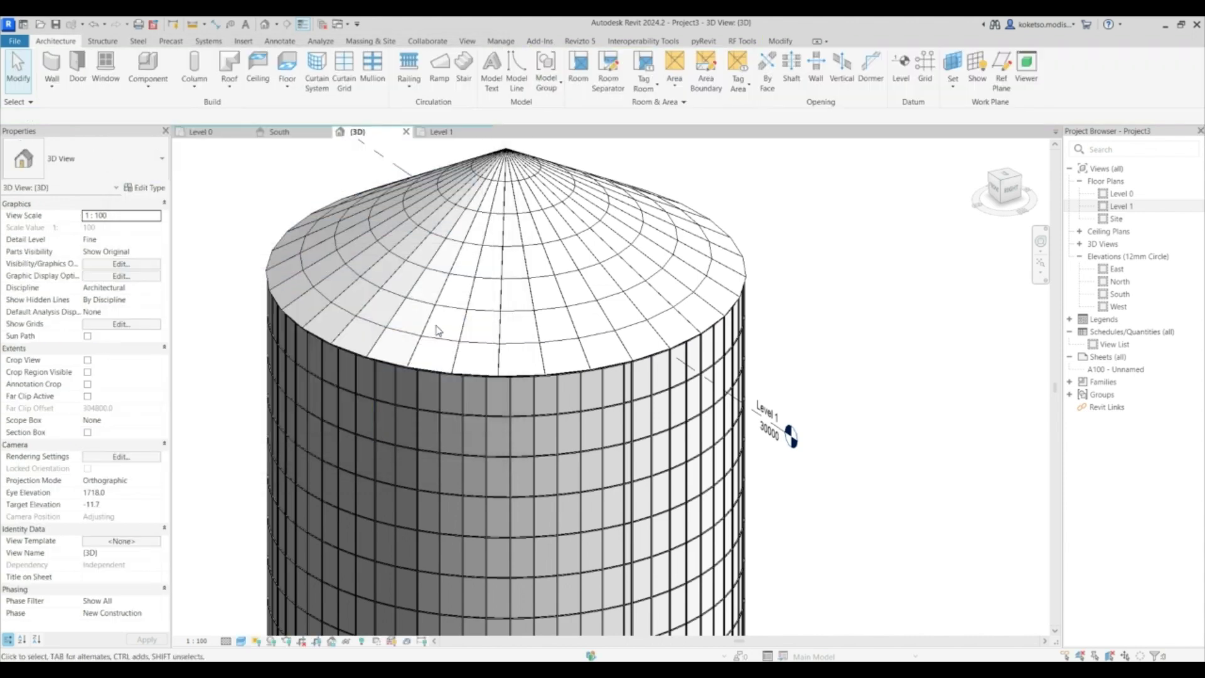
{"action": "scroll", "coordinate": [450, 355], "scroll_direction": "up", "scroll_amount": 3}
{"action": "scroll", "coordinate": [485, 344], "scroll_direction": "down", "scroll_amount": 3}
{"action": "scroll", "coordinate": [484, 343], "scroll_direction": "up", "scroll_amount": 1}
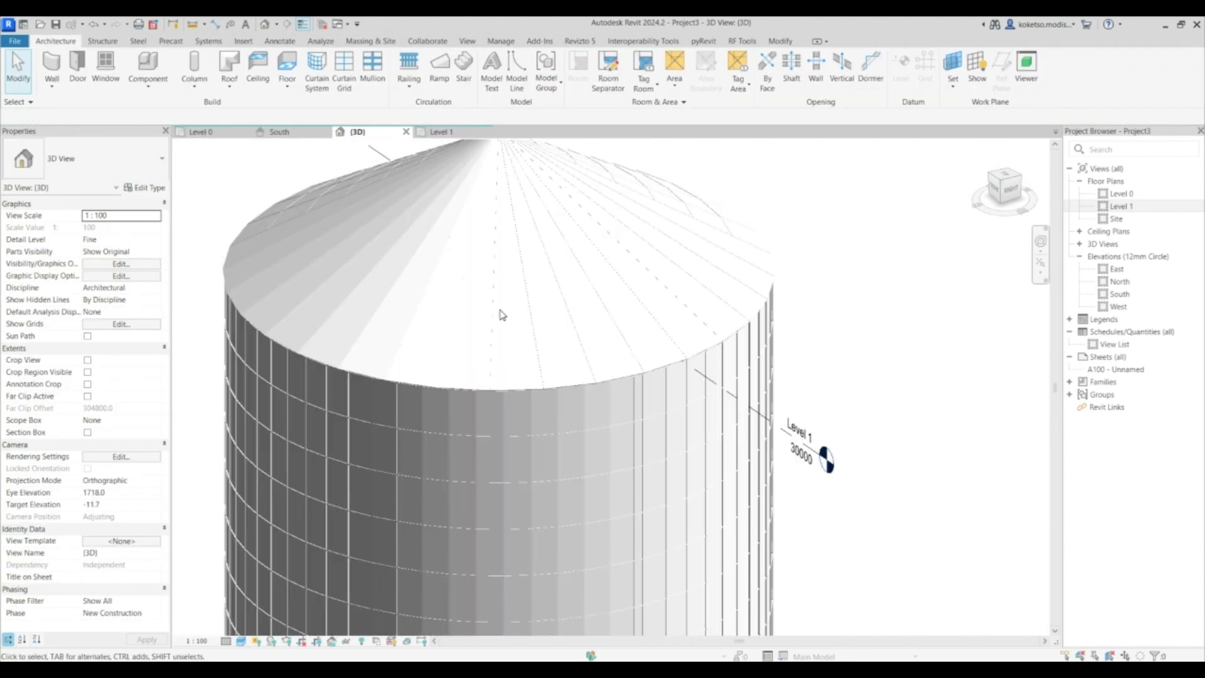
Place 50x150mm rectangular mullions on the first conical roof grid lines.
{"action": "left_click", "coordinate": [374, 68]}
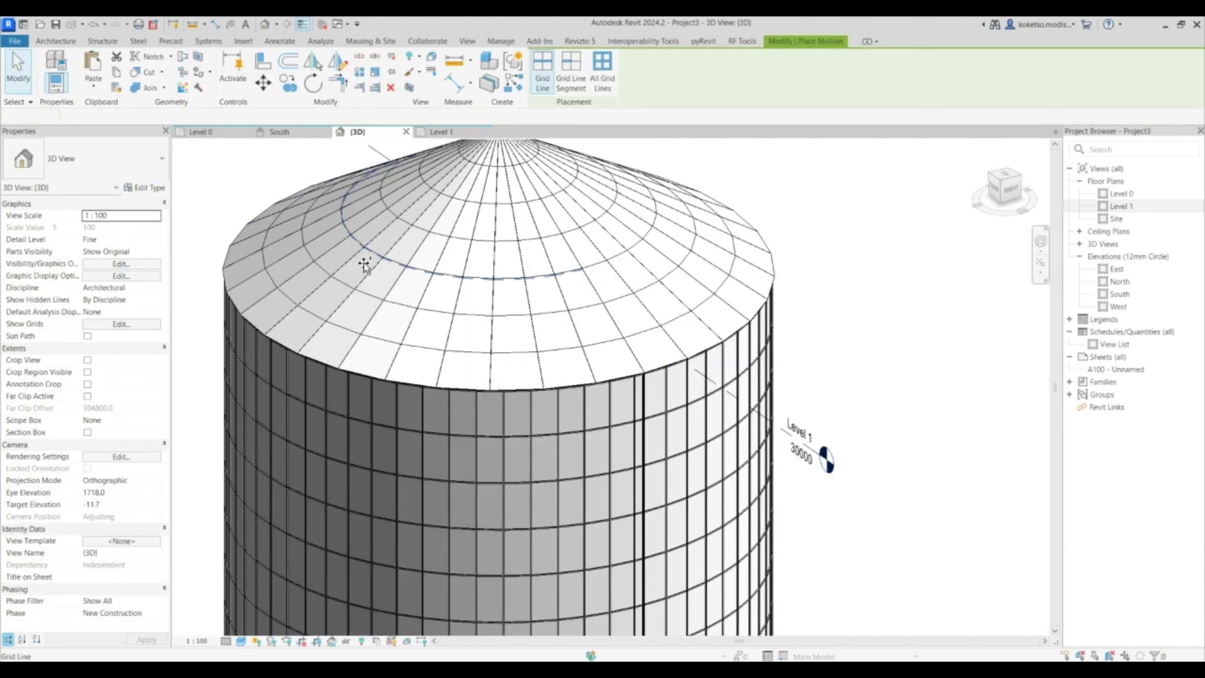
{"action": "left_click", "coordinate": [409, 327]}
{"action": "left_click", "coordinate": [458, 318]}
{"action": "left_click", "coordinate": [499, 218]}
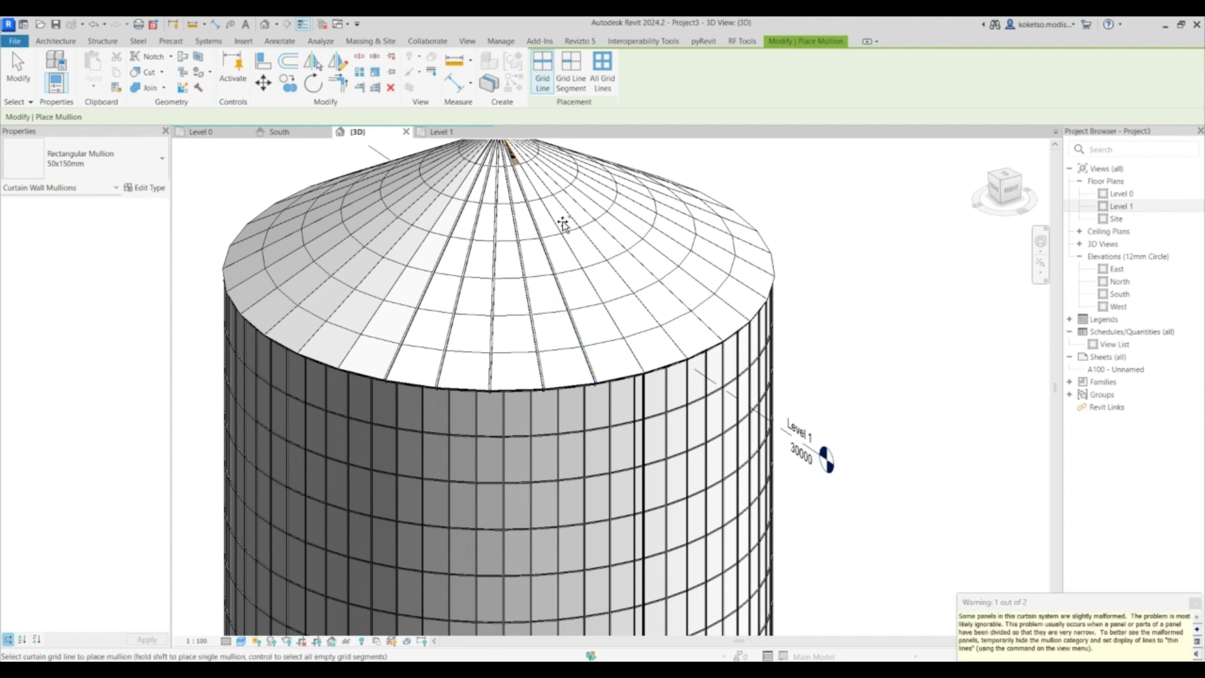
{"action": "middle_click_drag", "start_coordinate": [559, 224], "coordinate": [614, 352], "text": "shift"}
{"action": "scroll", "coordinate": [422, 310], "scroll_direction": "up", "scroll_amount": 5}
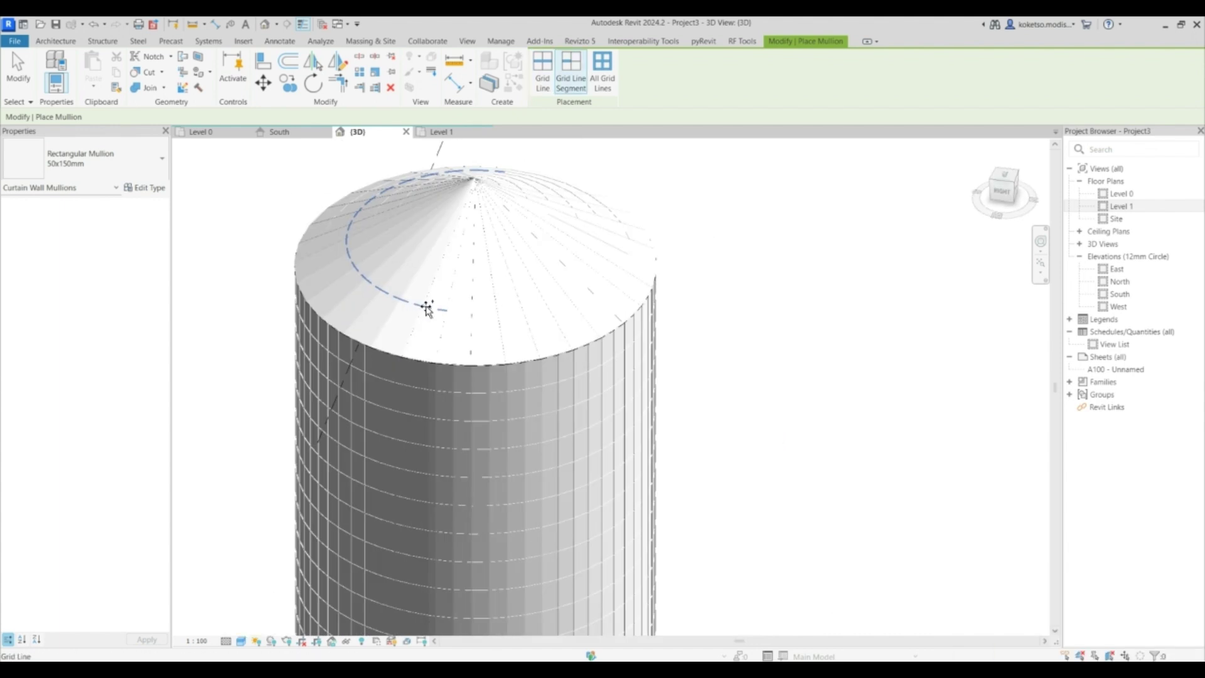
{"action": "scroll", "coordinate": [515, 318], "scroll_direction": "up", "scroll_amount": 2}
{"action": "left_click", "coordinate": [519, 319]}
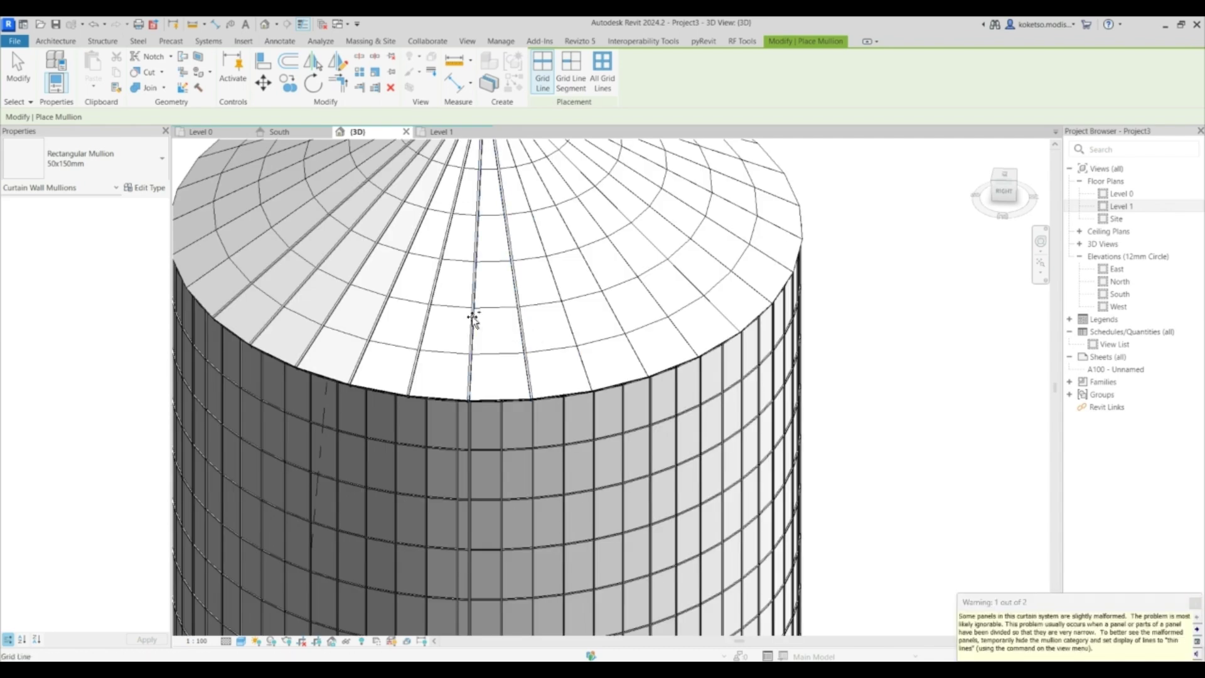
{"action": "scroll", "coordinate": [521, 317], "scroll_direction": "down", "scroll_amount": 3}
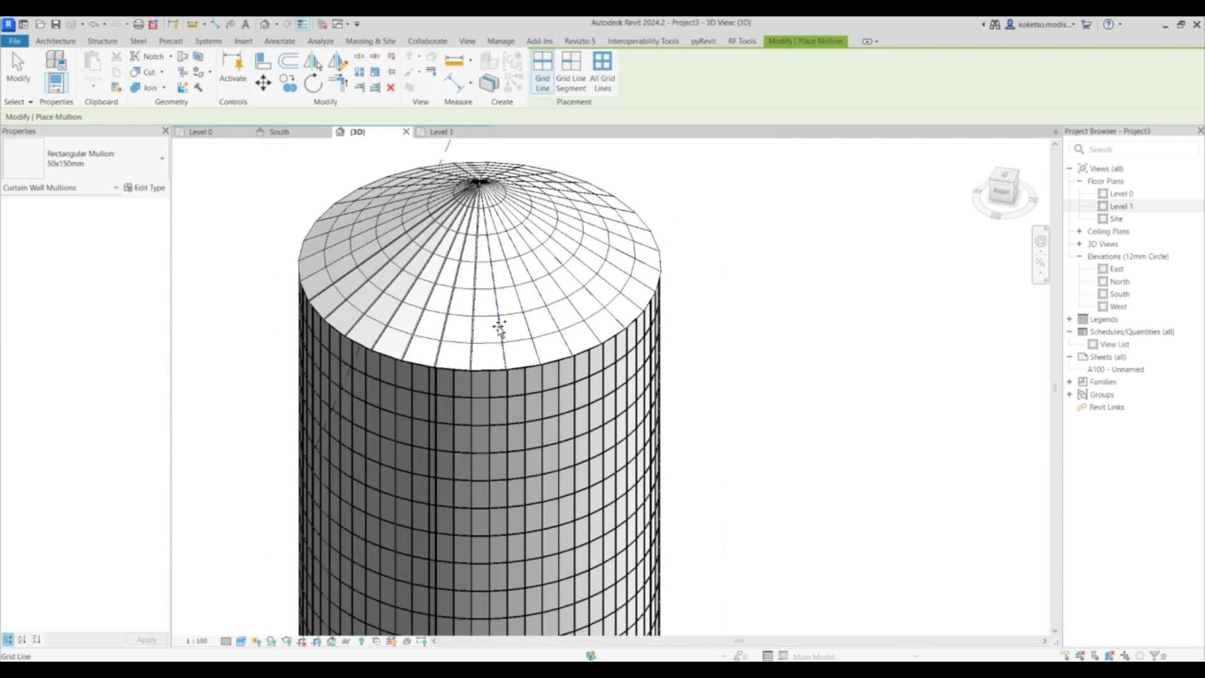
{"action": "left_click", "coordinate": [499, 326]}
{"action": "left_click", "coordinate": [529, 324]}
{"action": "left_click", "coordinate": [573, 312]}
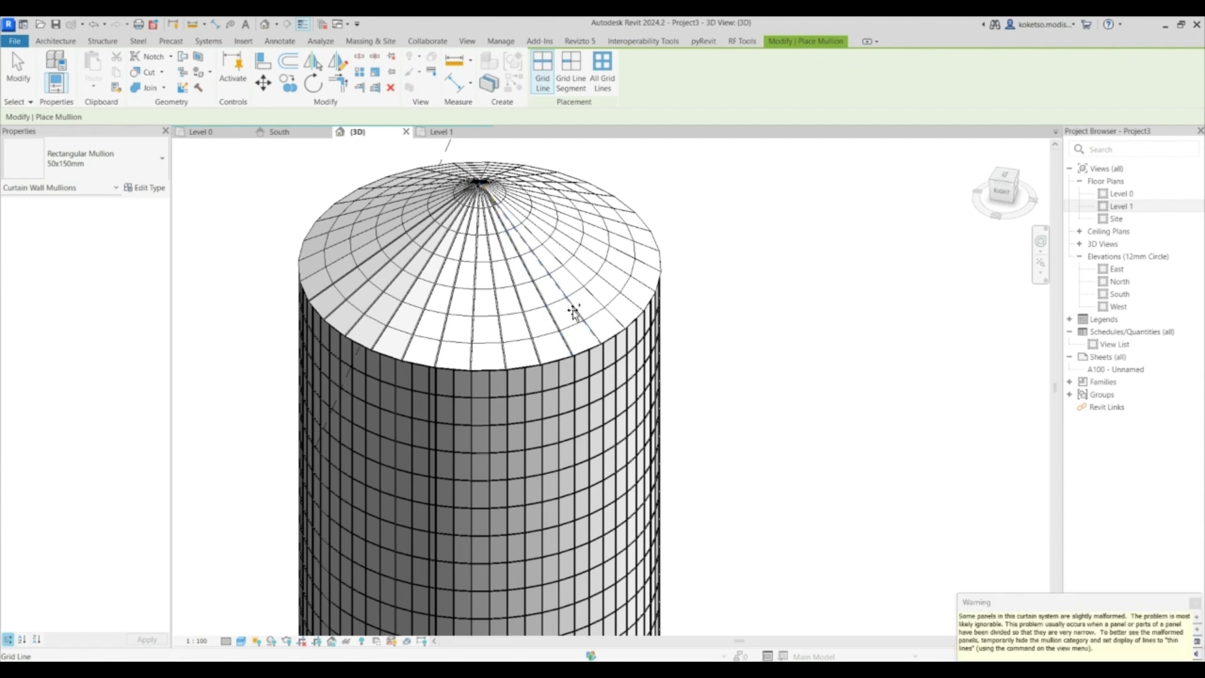
Add mullions along further roof grid lines, seen from above.
{"action": "middle_click_drag", "start_coordinate": [573, 310], "coordinate": [489, 382], "text": "shift"}
{"action": "left_click", "coordinate": [467, 347]}
{"action": "left_click", "coordinate": [484, 349]}
{"action": "left_click", "coordinate": [513, 354]}
{"action": "left_click", "coordinate": [517, 354]}
{"action": "left_click", "coordinate": [563, 334]}
{"action": "middle_click_drag", "start_coordinate": [564, 333], "coordinate": [556, 458]}
{"action": "left_click", "coordinate": [542, 442]}
{"action": "left_click", "coordinate": [563, 423]}
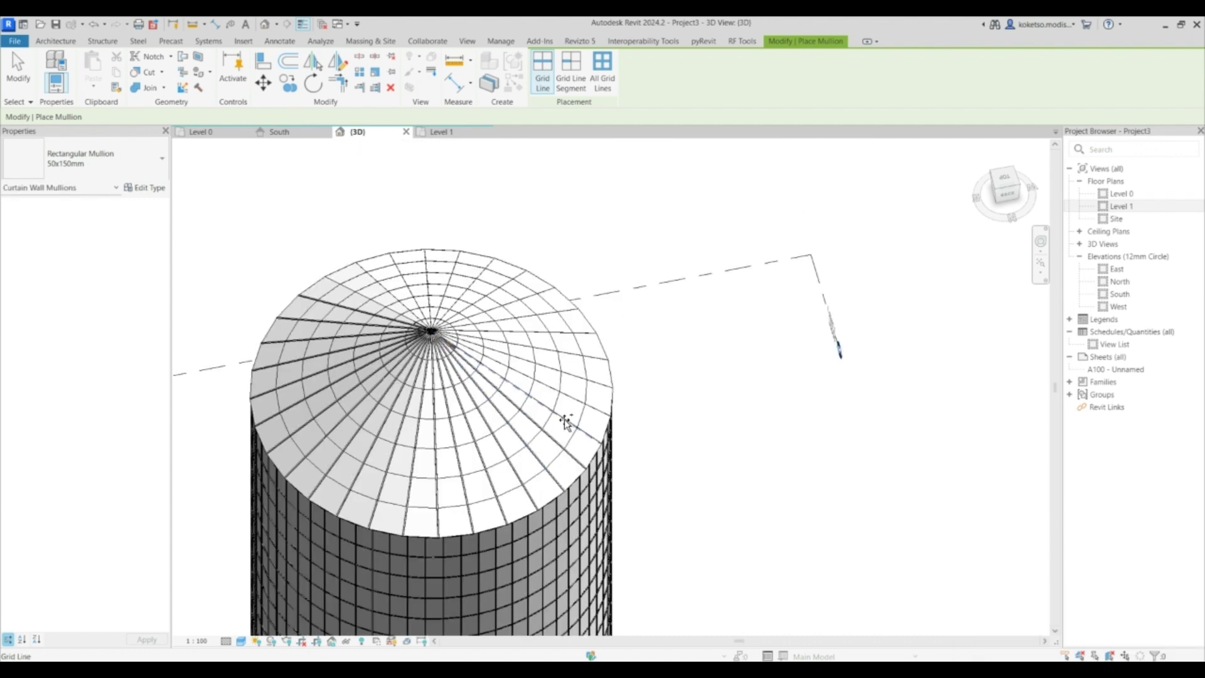
Add mullions on the right-side radial lines and along the roof's outer ring.
{"action": "left_click", "coordinate": [550, 378]}
{"action": "left_click", "coordinate": [547, 371]}
{"action": "left_click", "coordinate": [546, 349]}
{"action": "left_click", "coordinate": [535, 333]}
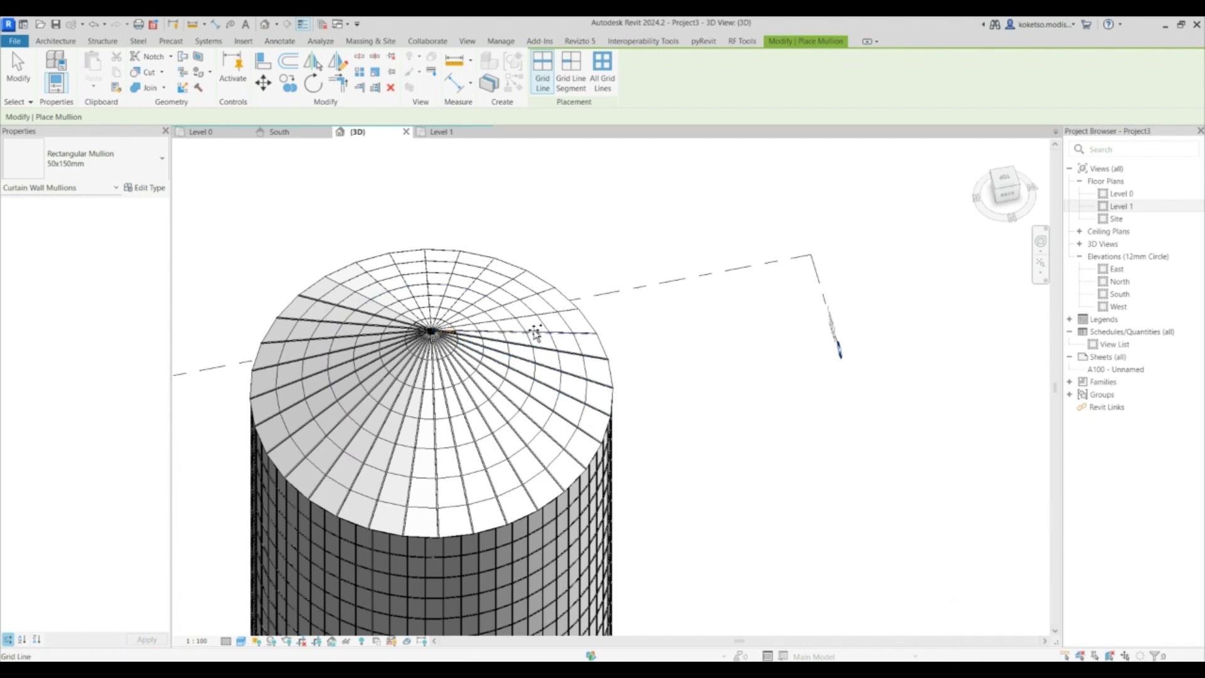
{"action": "left_click", "coordinate": [516, 310]}
{"action": "left_click", "coordinate": [495, 298]}
{"action": "left_click", "coordinate": [492, 294]}
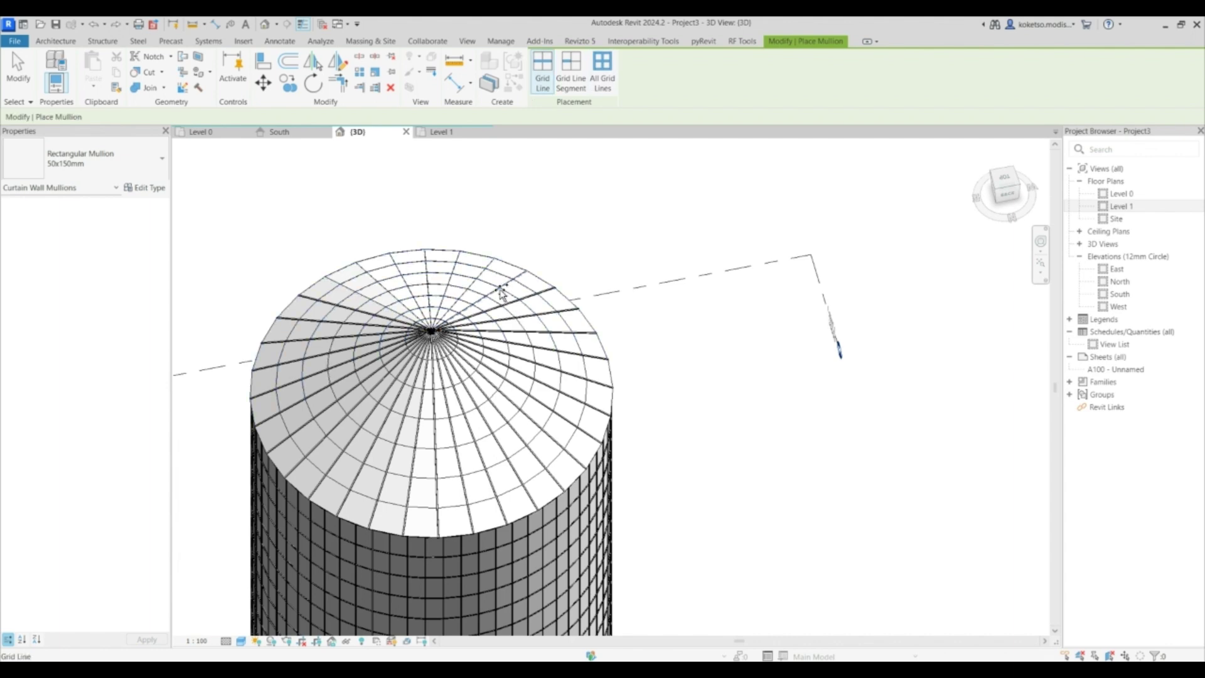
{"action": "left_click", "coordinate": [447, 278]}
{"action": "left_click", "coordinate": [425, 280]}
Add mullions on the remaining left radial lines and a ring line, then view the silo's back.
{"action": "scroll", "coordinate": [399, 273], "scroll_direction": "up", "scroll_amount": 3}
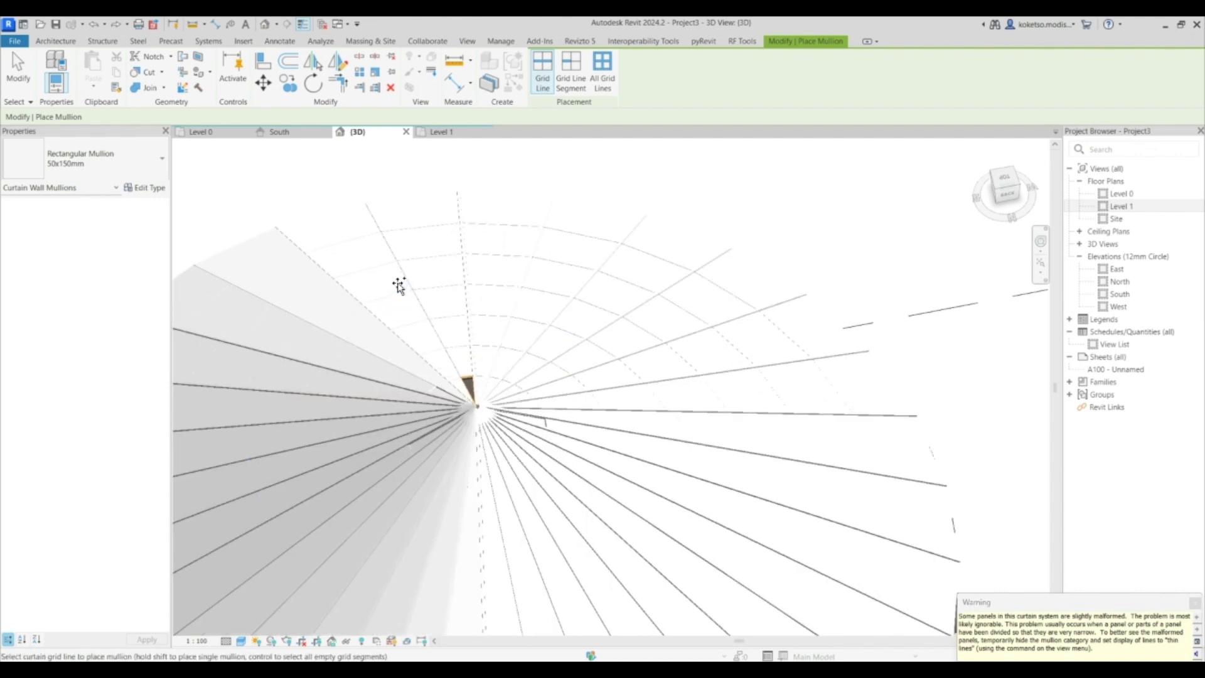
{"action": "left_click", "coordinate": [347, 297]}
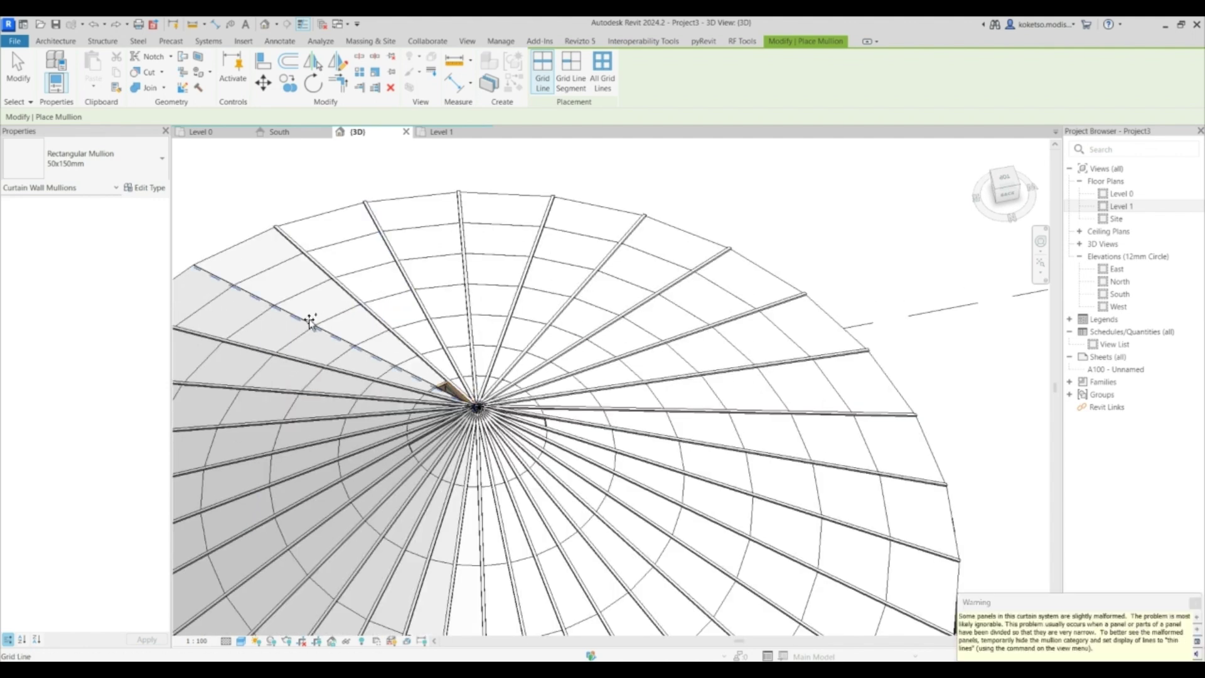
{"action": "left_click", "coordinate": [309, 319]}
{"action": "scroll", "coordinate": [445, 182], "scroll_direction": "down", "scroll_amount": 5}
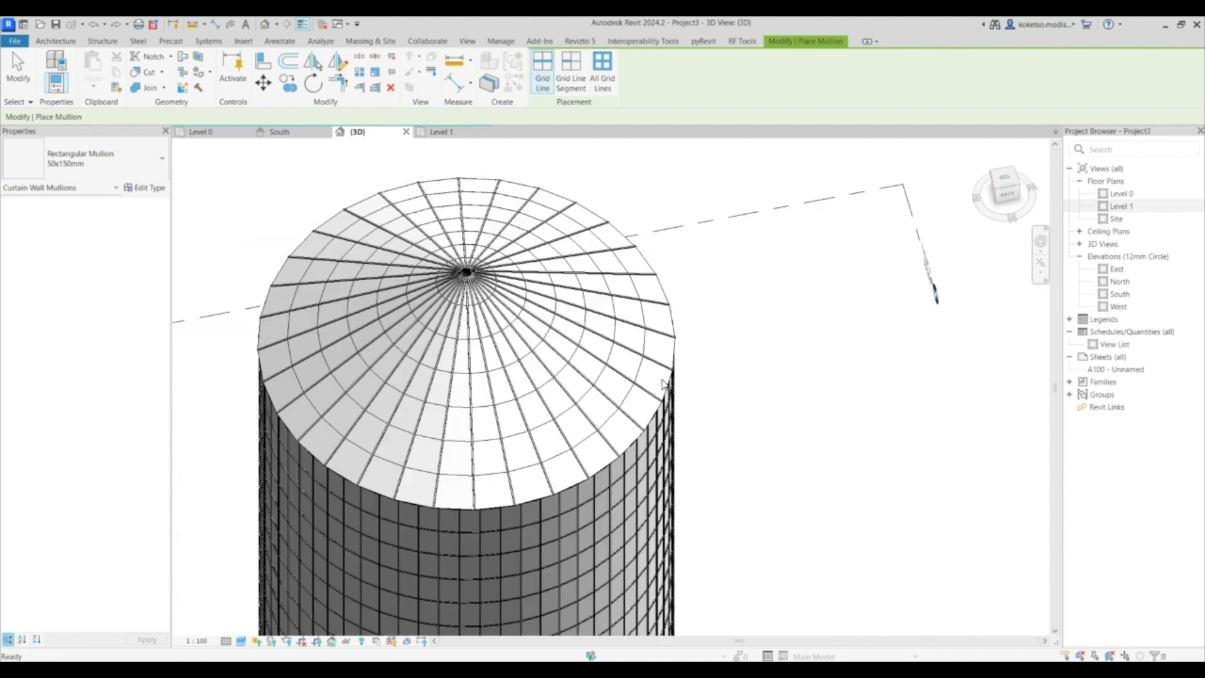
{"action": "key", "text": "Escape"}
{"action": "middle_click_drag", "start_coordinate": [645, 368], "coordinate": [691, 482], "text": "shift"}
{"action": "left_click", "coordinate": [372, 66]}
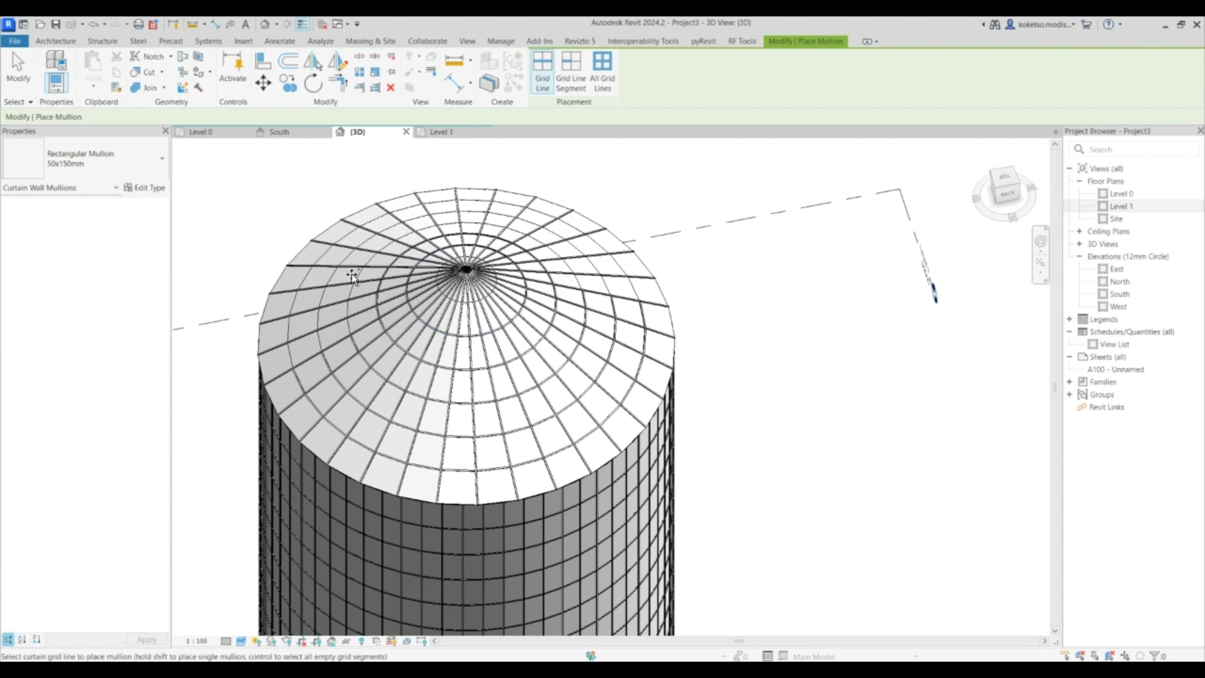
{"action": "left_click", "coordinate": [304, 277]}
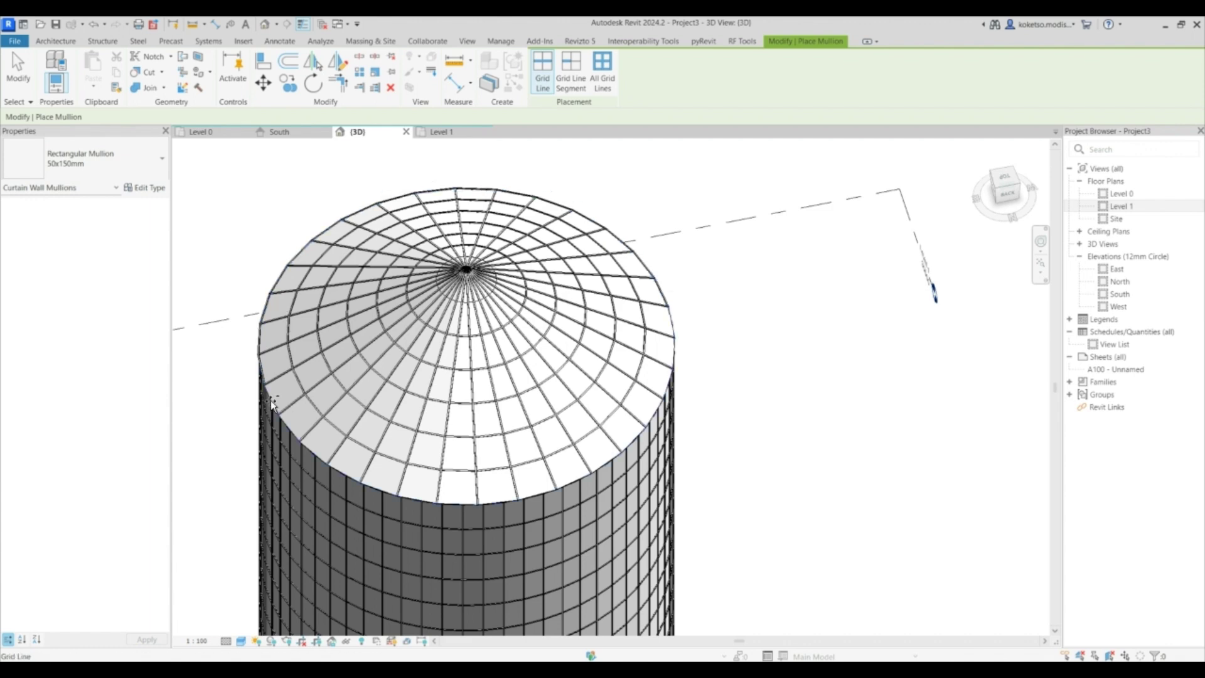
{"action": "key", "text": "Escape"}
{"action": "scroll", "coordinate": [694, 237], "scroll_direction": "down", "scroll_amount": 5}
{"action": "middle_click_drag", "start_coordinate": [699, 302], "coordinate": [893, 486], "text": "shift"}
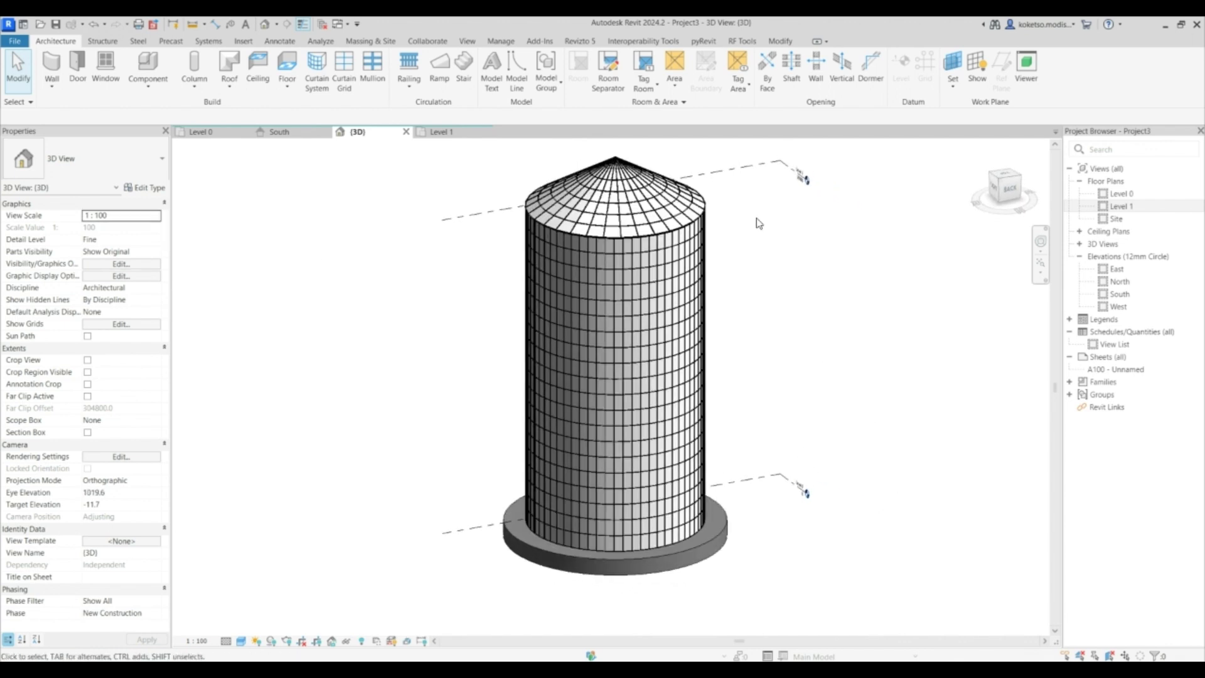
Load the Ladder_Caged family from the Downloads folder into the project.
{"action": "middle_click_drag", "start_coordinate": [758, 223], "coordinate": [686, 255]}
{"action": "scroll", "coordinate": [659, 251], "scroll_direction": "up", "scroll_amount": 3}
{"action": "scroll", "coordinate": [349, 188], "scroll_direction": "down", "scroll_amount": 3}
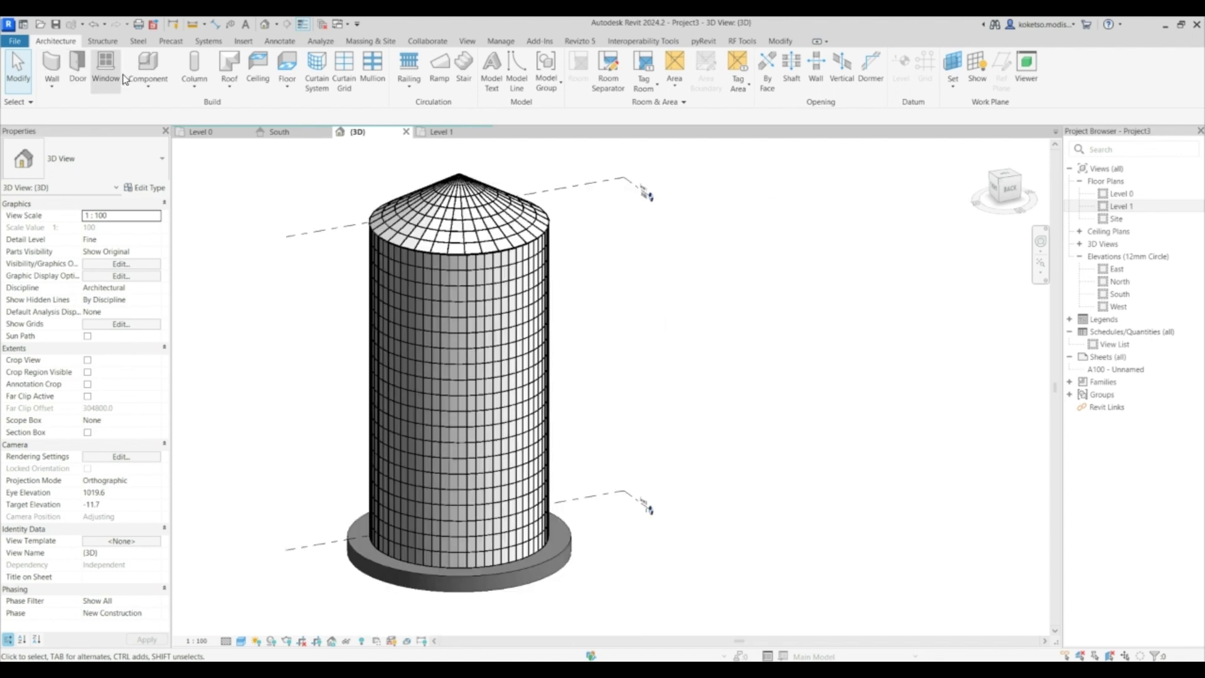
{"action": "left_click", "coordinate": [241, 41]}
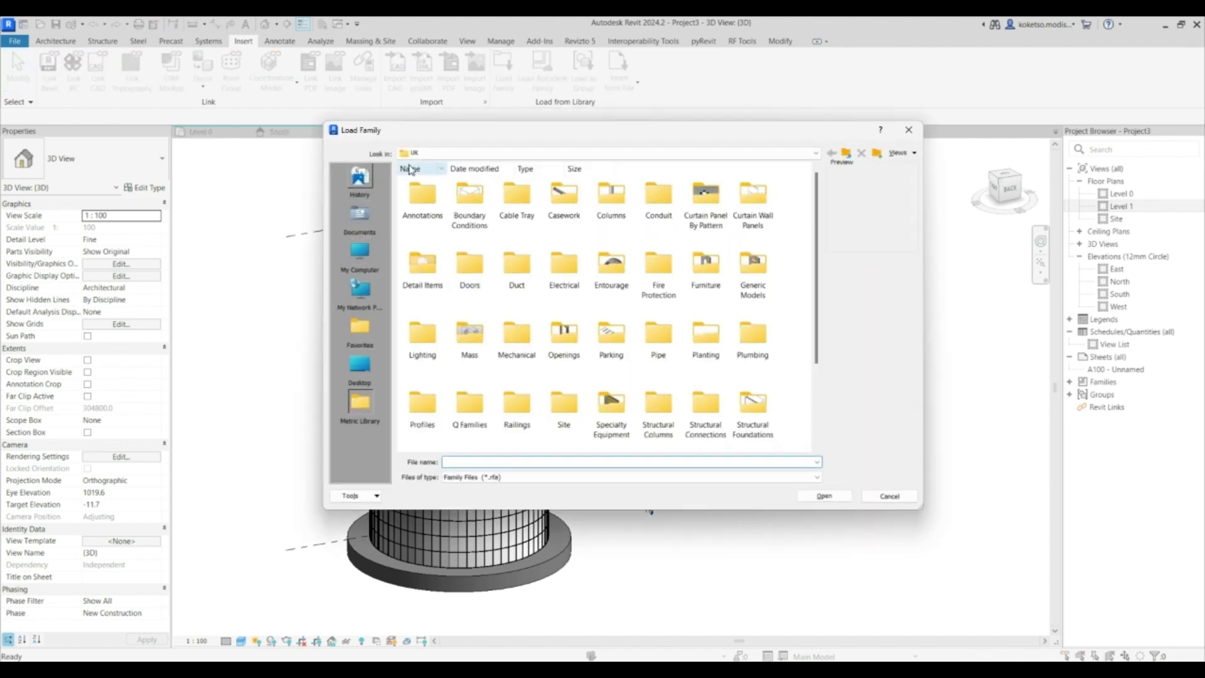
{"action": "left_click", "coordinate": [433, 154]}
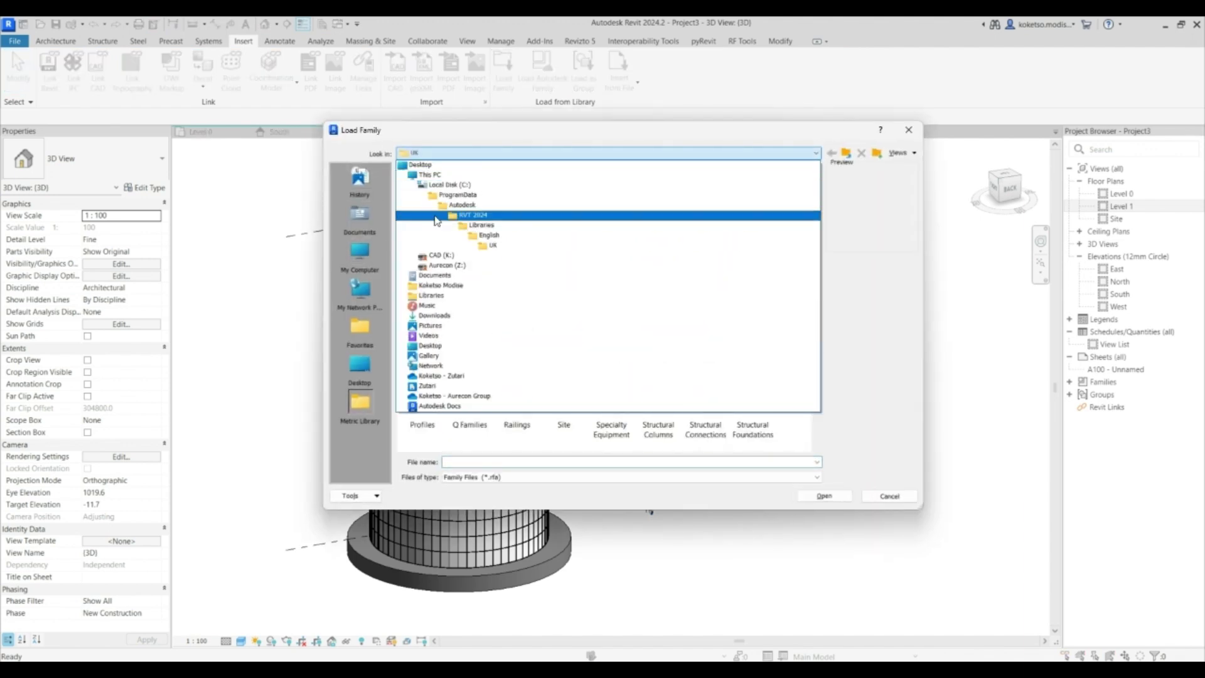
{"action": "left_click", "coordinate": [440, 318]}
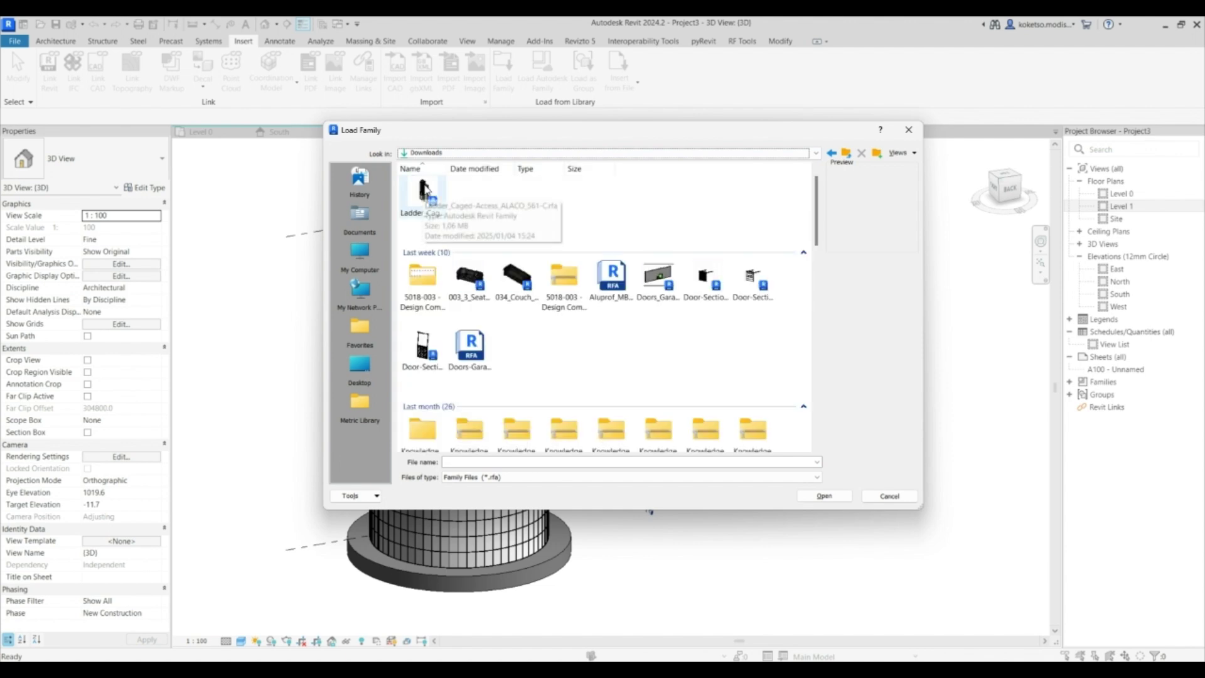
{"action": "left_click", "coordinate": [422, 196]}
{"action": "left_click", "coordinate": [826, 497]}
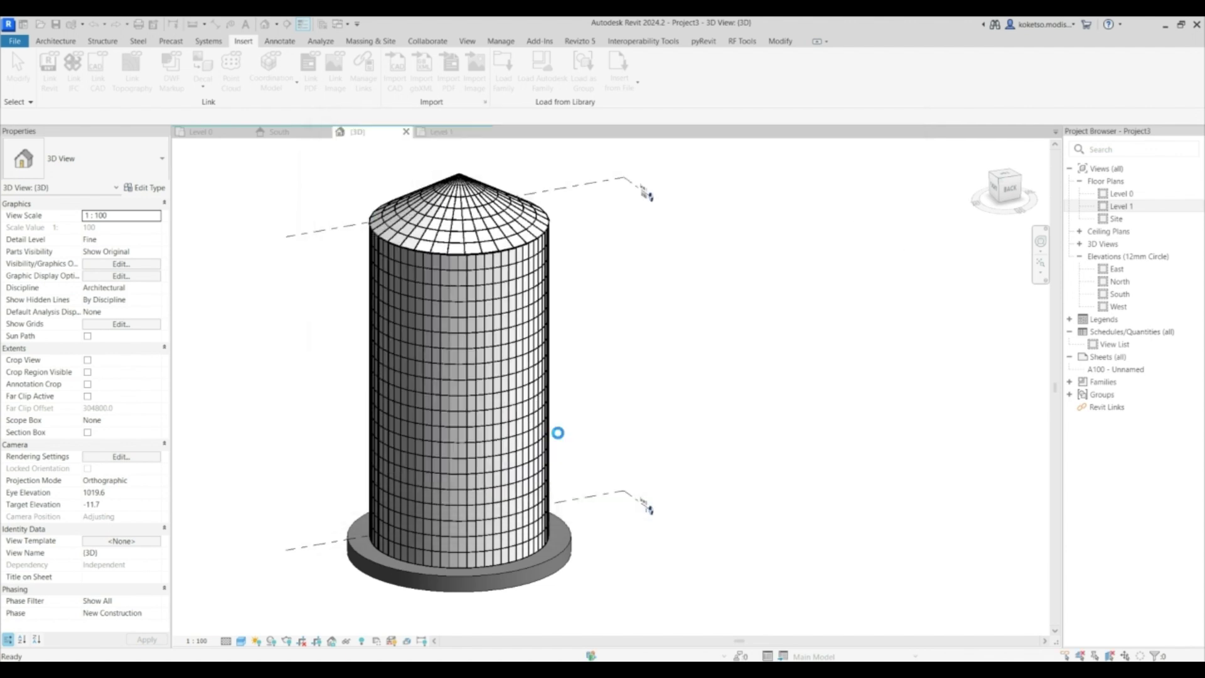
{"action": "left_click", "coordinate": [49, 40]}
Place the caged ladder on the silo wall near the roof and select it.
{"action": "left_click", "coordinate": [157, 82]}
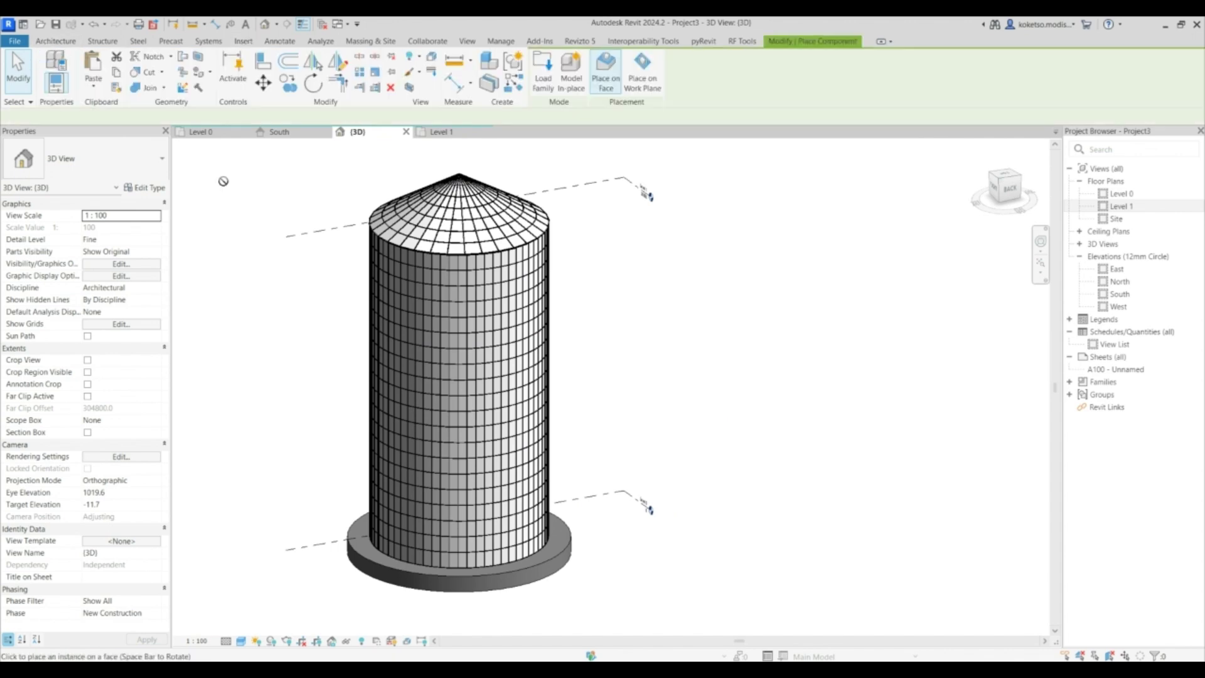
{"action": "scroll", "coordinate": [524, 262], "scroll_direction": "up", "scroll_amount": 3}
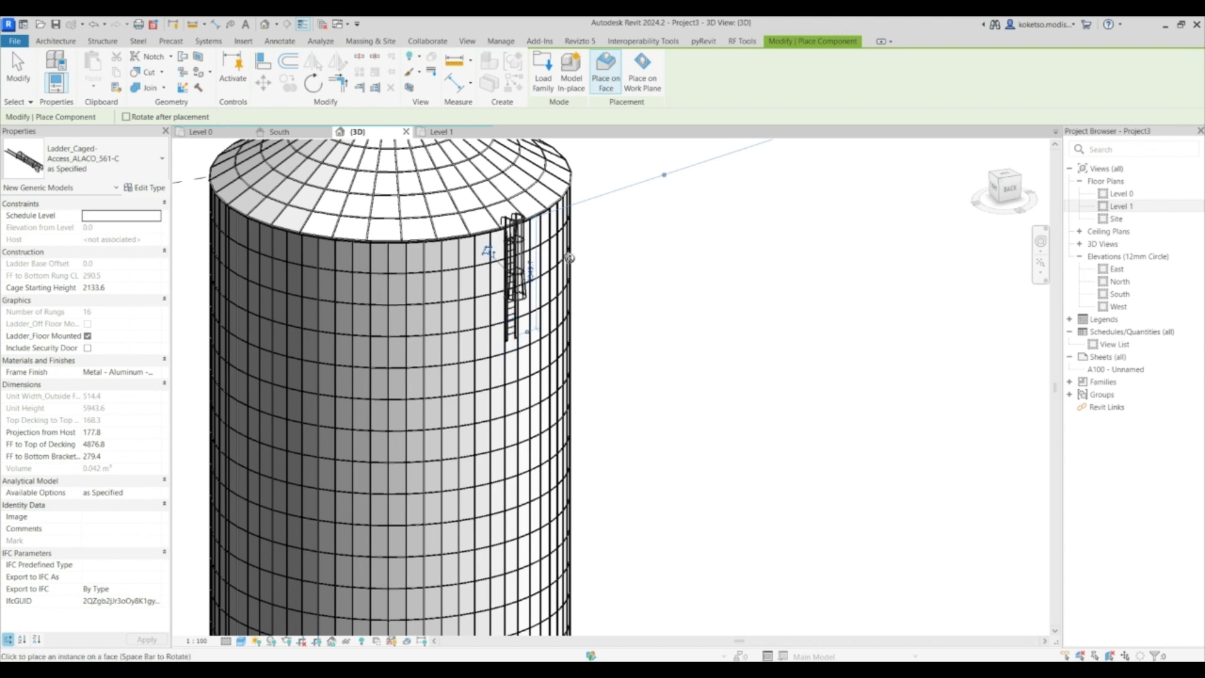
{"action": "left_click", "coordinate": [507, 229]}
{"action": "key", "text": "Escape"}
{"action": "key", "text": "Escape"}
{"action": "left_click", "coordinate": [508, 230]}
{"action": "middle_click_drag", "start_coordinate": [508, 229], "coordinate": [529, 270], "text": "shift"}
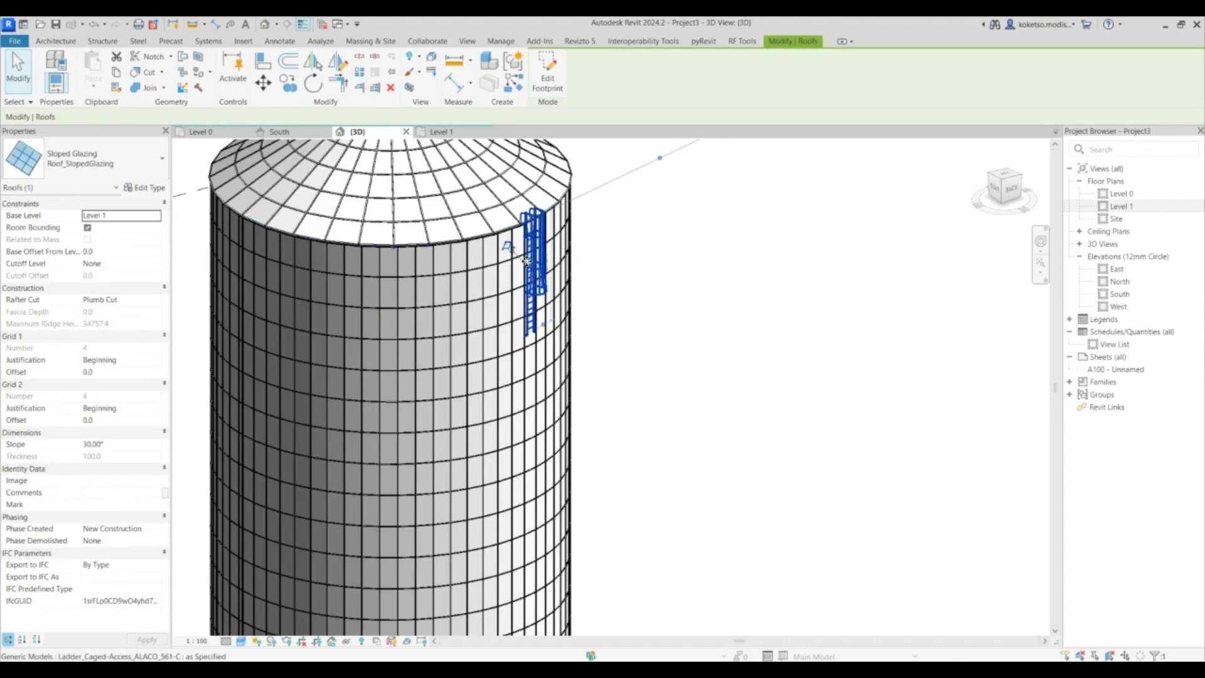
{"action": "left_click", "coordinate": [529, 270]}
{"action": "scroll", "coordinate": [690, 314], "scroll_direction": "down", "scroll_amount": 5}
{"action": "scroll", "coordinate": [677, 305], "scroll_direction": "up", "scroll_amount": 3}
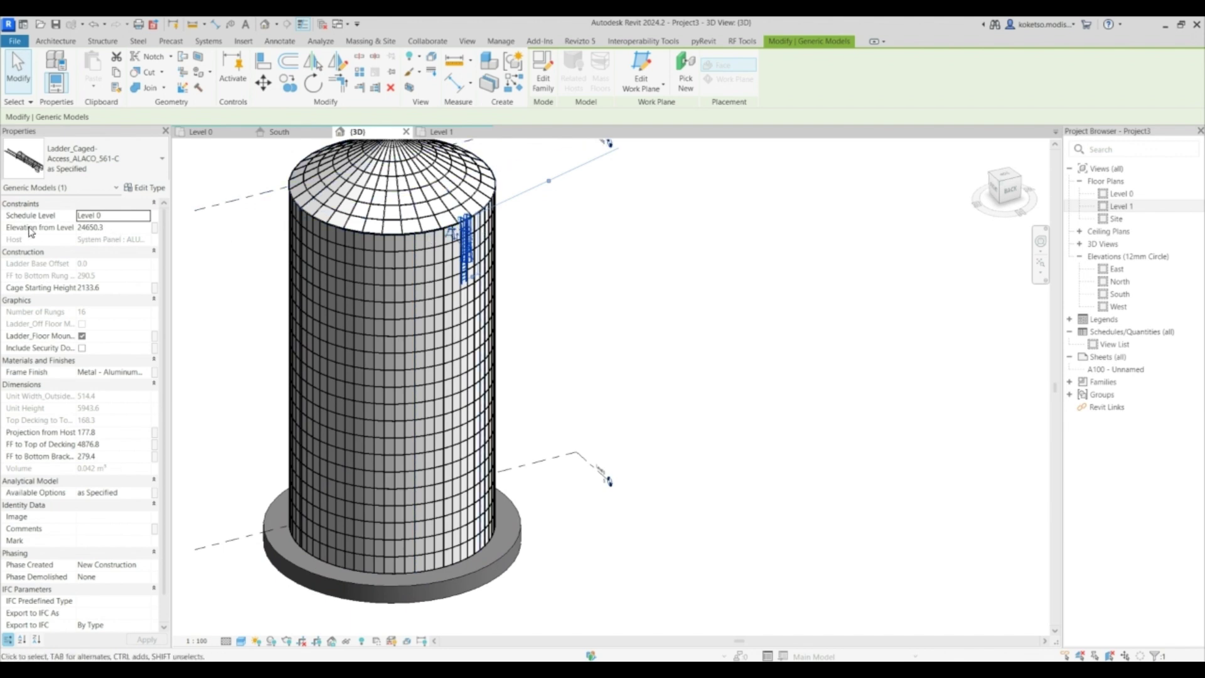
Set the ladder's elevation to 0, cage starting height 2000 and top of decking 30000.
{"action": "left_click", "coordinate": [124, 227]}
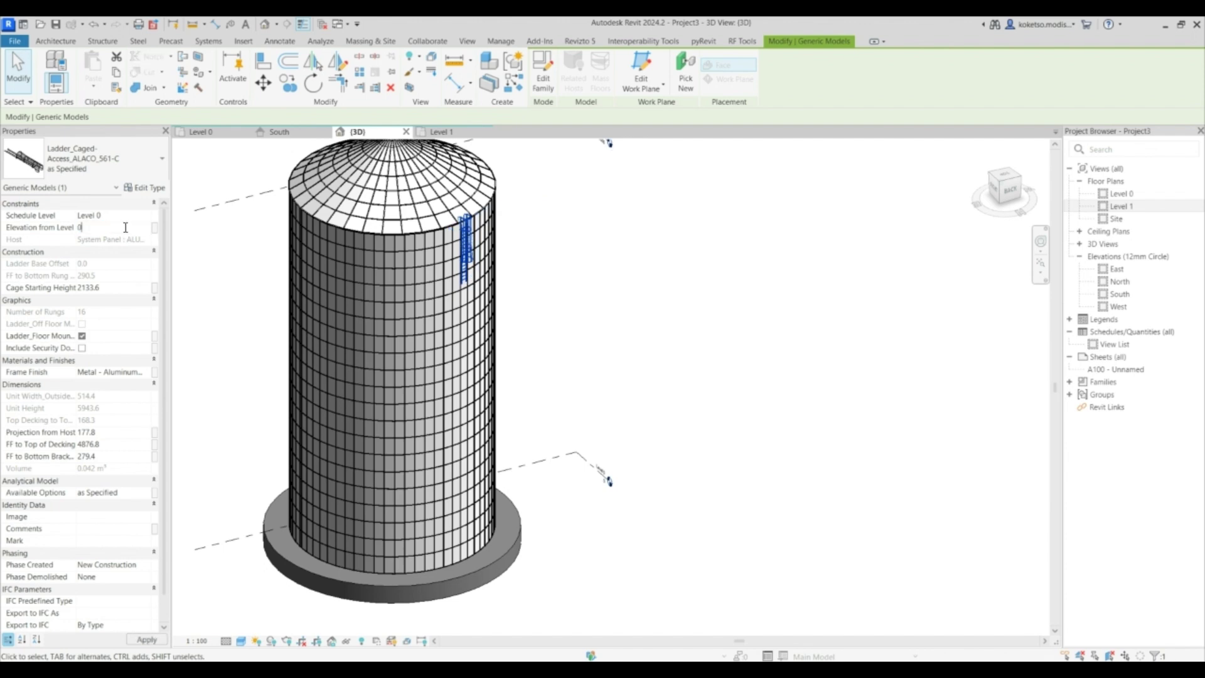
{"action": "type", "text": "0"}
{"action": "key", "text": "Return"}
{"action": "scroll", "coordinate": [453, 467], "scroll_direction": "up", "scroll_amount": 3}
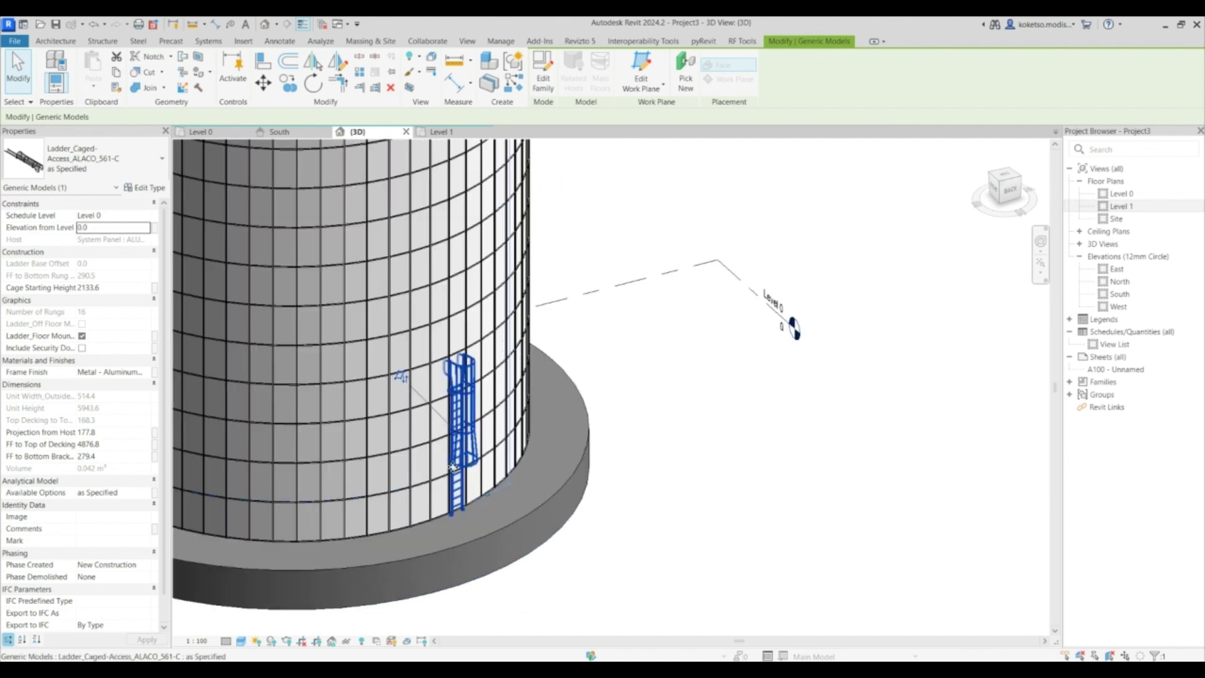
{"action": "left_click", "coordinate": [113, 287]}
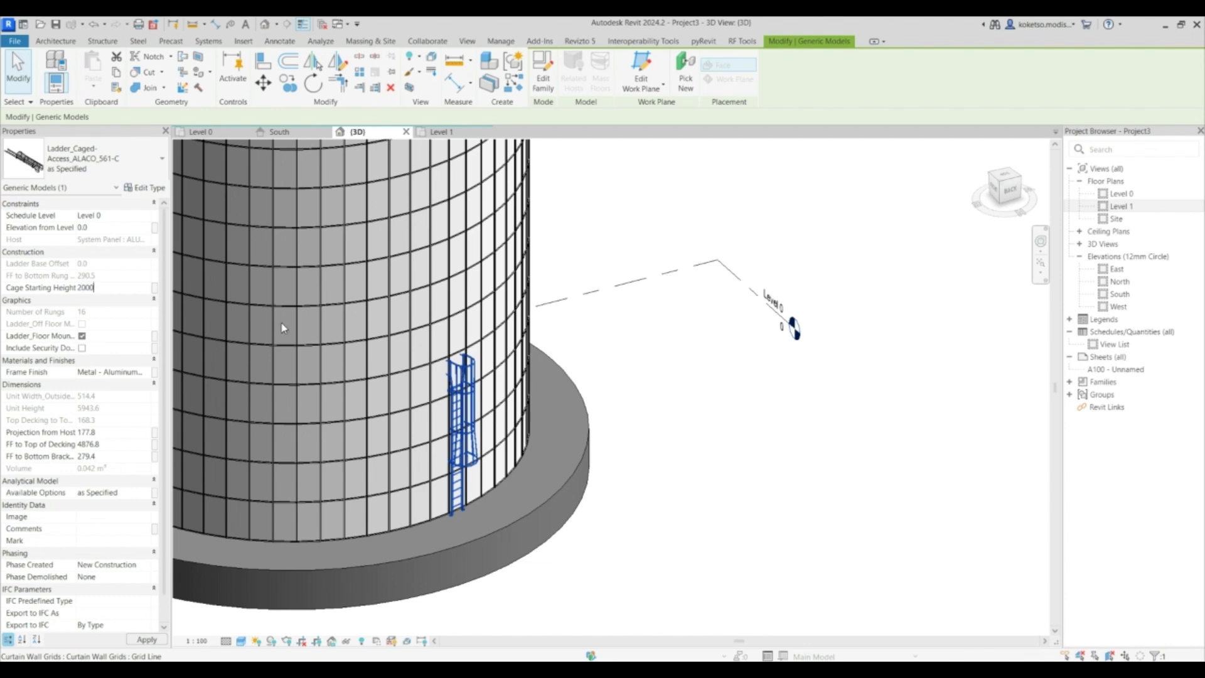
{"action": "key", "text": "Return"}
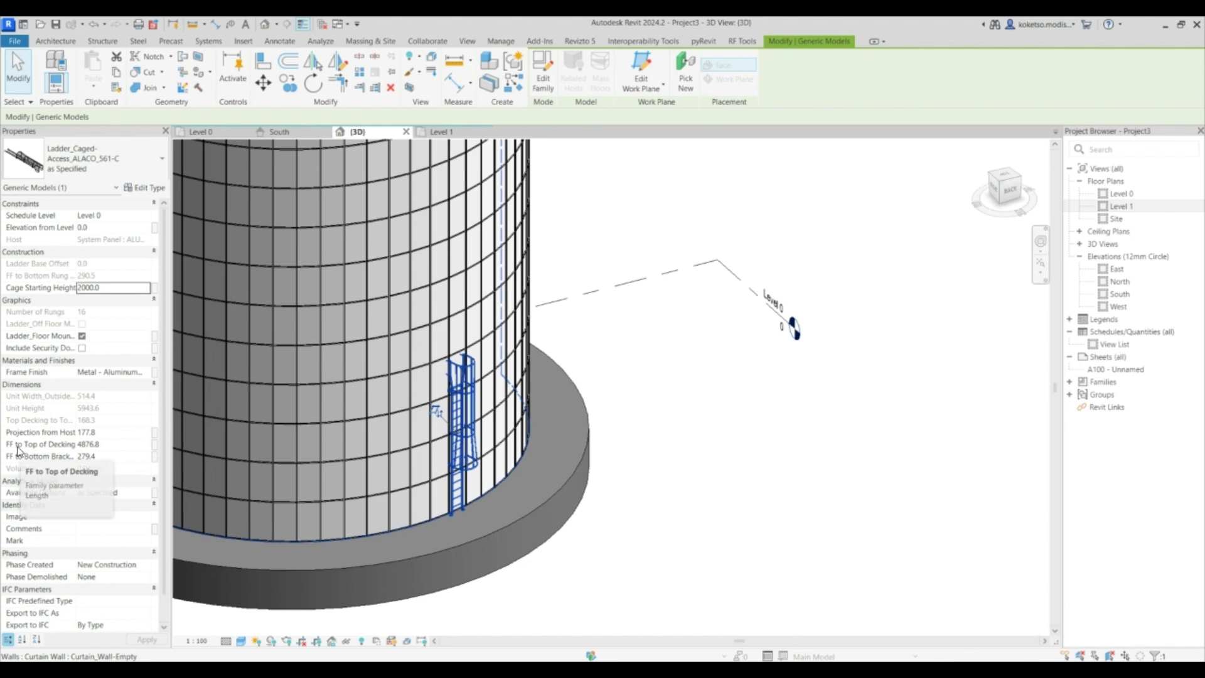
{"action": "left_click", "coordinate": [122, 443]}
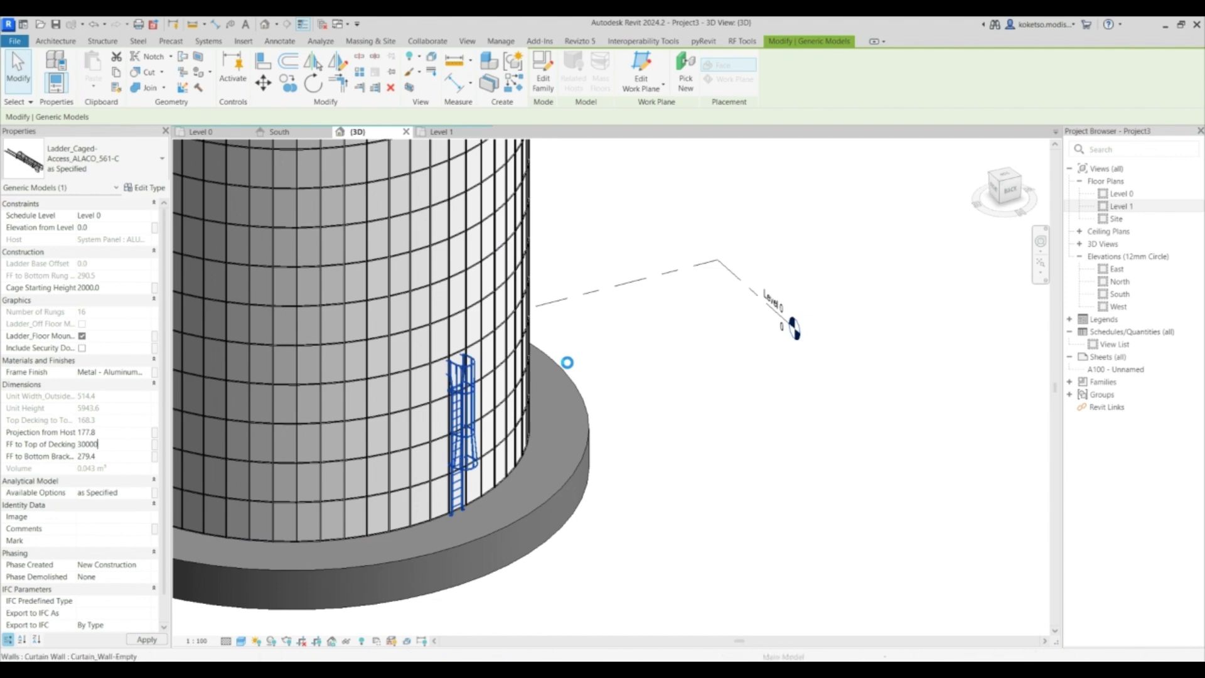
{"action": "scroll", "coordinate": [431, 551], "scroll_direction": "down", "scroll_amount": 5}
{"action": "scroll", "coordinate": [439, 170], "scroll_direction": "up", "scroll_amount": 6}
{"action": "scroll", "coordinate": [653, 295], "scroll_direction": "down", "scroll_amount": 4}
{"action": "left_click", "coordinate": [600, 430]}
{"action": "middle_click_drag", "start_coordinate": [600, 431], "coordinate": [358, 389], "text": "shift"}
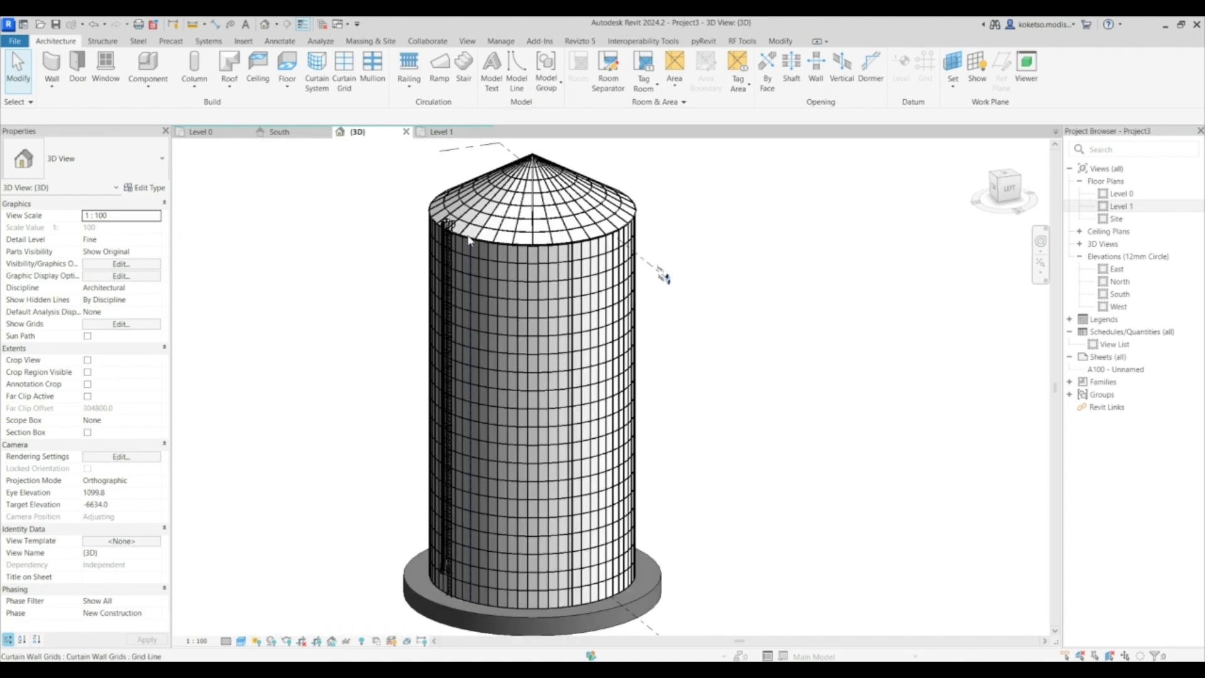
Check the ladder's height, then crossing-select the entire silo: walls, roof, base and ladder.
{"action": "scroll", "coordinate": [411, 247], "scroll_direction": "up", "scroll_amount": 6}
{"action": "left_click", "coordinate": [411, 247]}
{"action": "scroll", "coordinate": [411, 246], "scroll_direction": "down", "scroll_amount": 6}
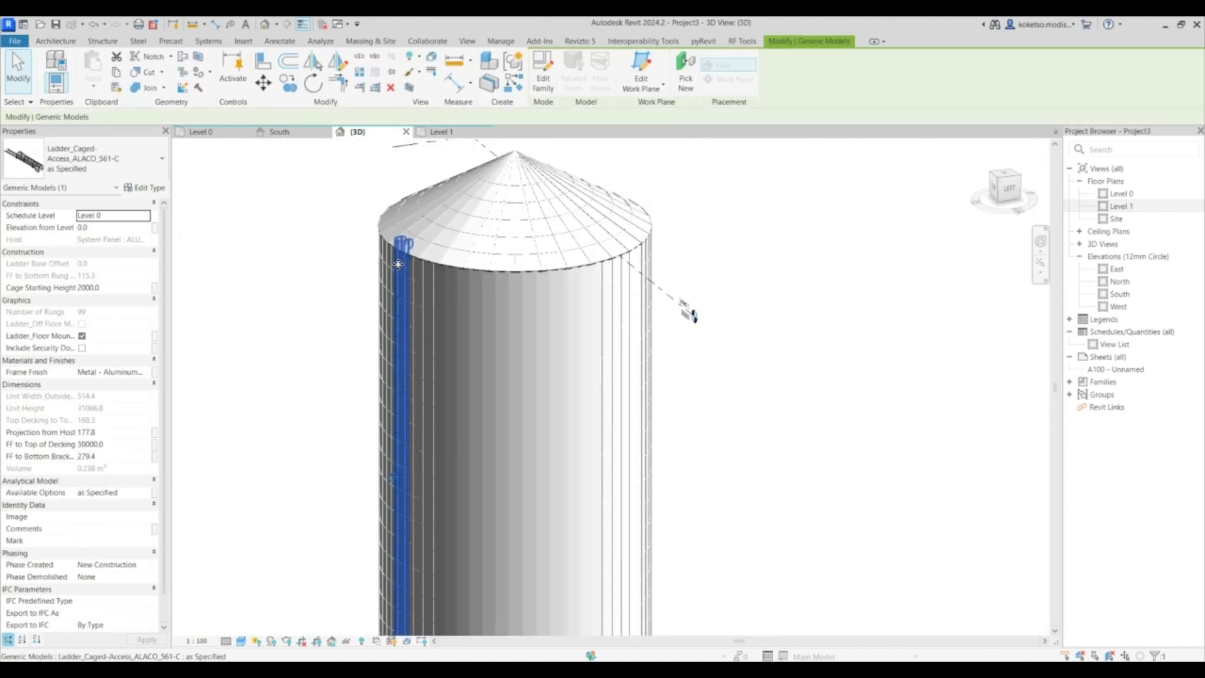
{"action": "left_click", "coordinate": [337, 164]}
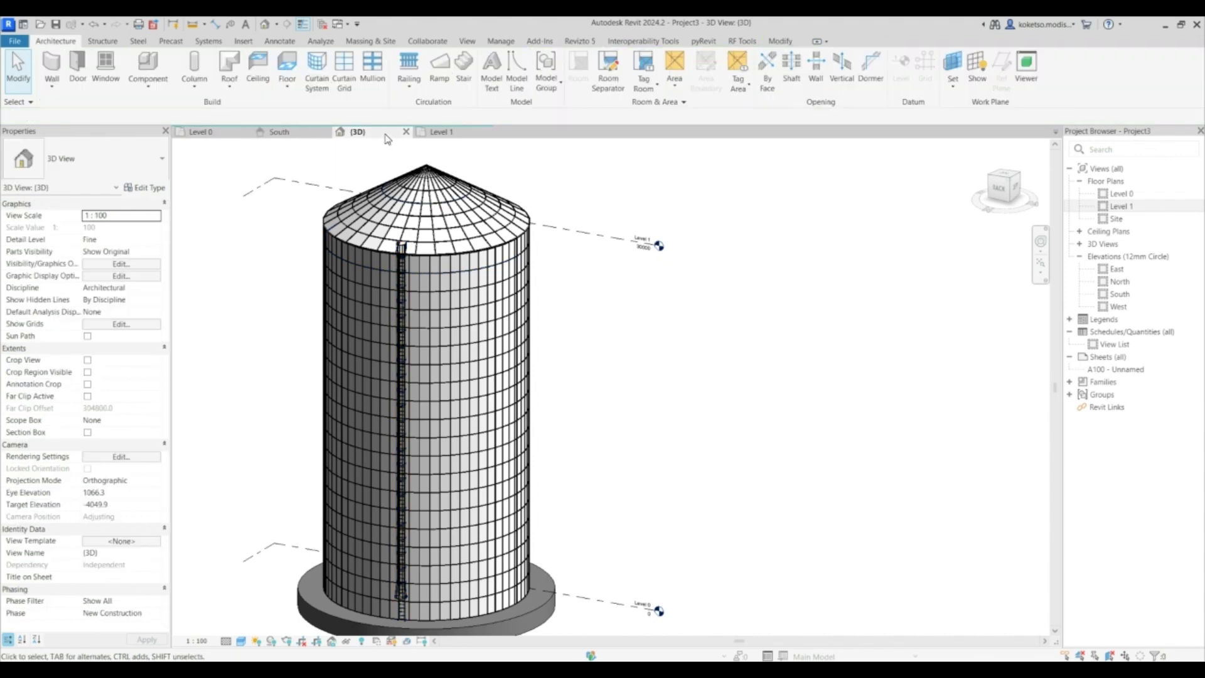
{"action": "scroll", "coordinate": [368, 160], "scroll_direction": "down", "scroll_amount": 3}
{"action": "left_click_drag", "start_coordinate": [677, 558], "coordinate": [266, 152]}
{"action": "left_click", "coordinate": [649, 374]}
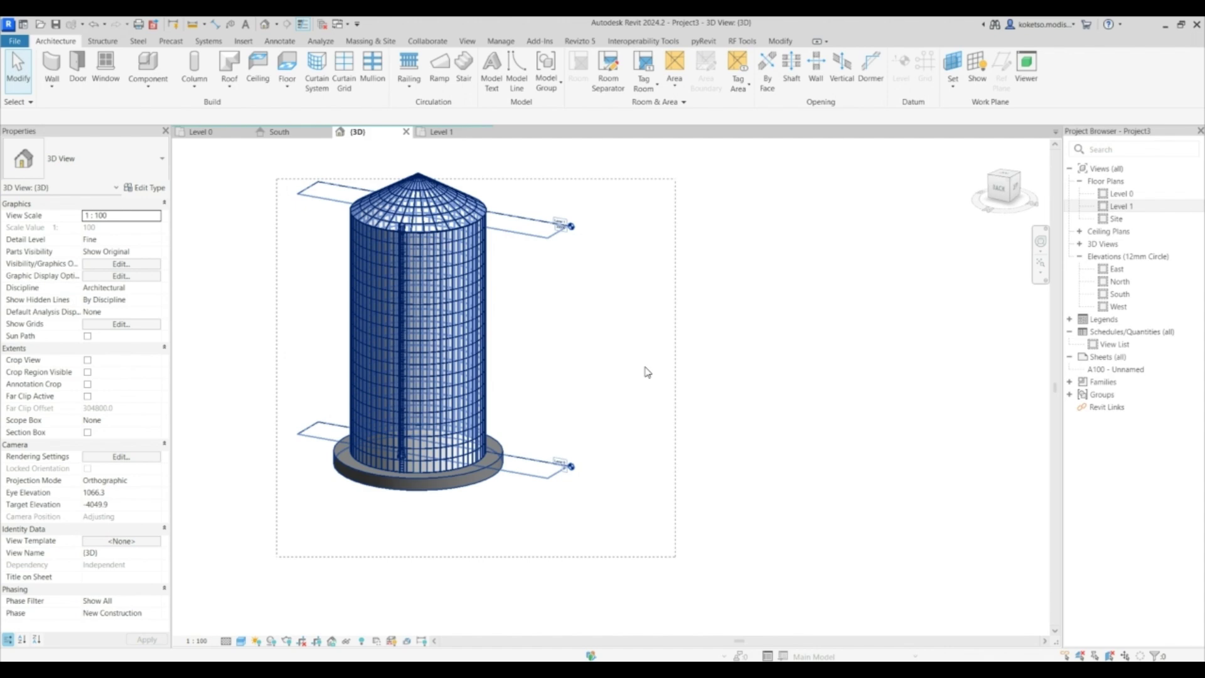
Reselect the silo without the level markers and open the Level 0 plan.
{"action": "left_click_drag", "start_coordinate": [675, 557], "coordinate": [290, 161]}
{"action": "left_click_drag", "start_coordinate": [590, 191], "coordinate": [530, 528]}
{"action": "left_click", "coordinate": [207, 132]}
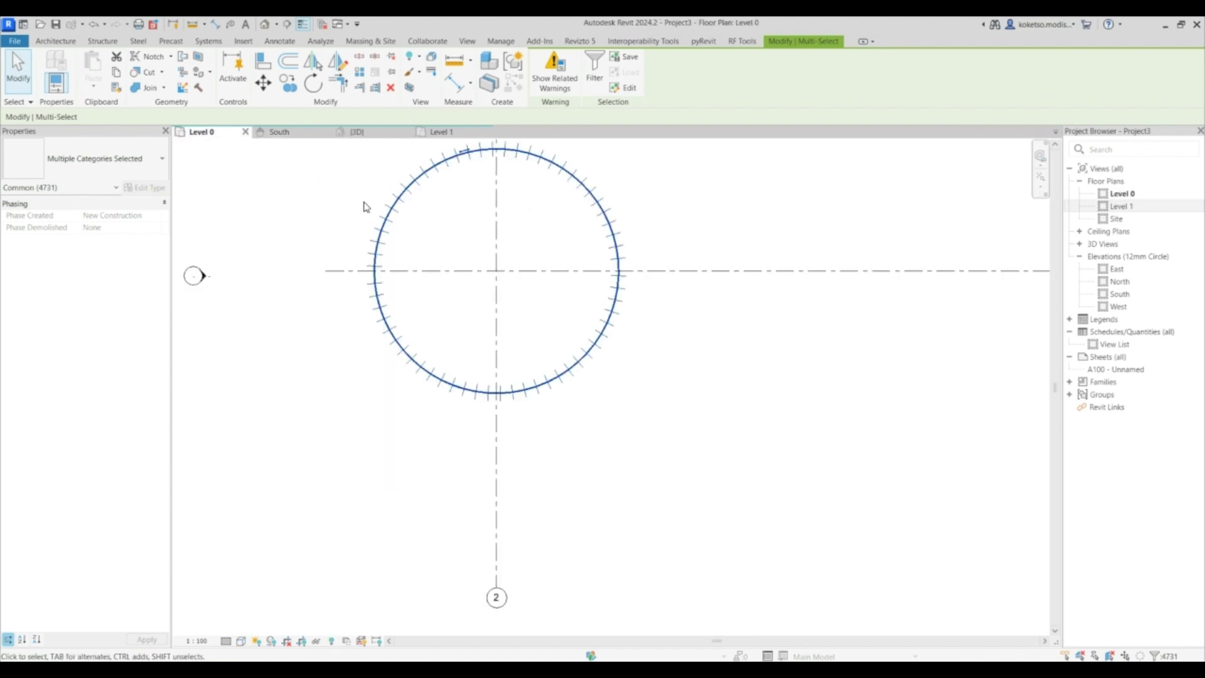
Copy the silo twice along grid 1 at 18000 spacing and view all three in 3D.
{"action": "left_click", "coordinate": [287, 84]}
{"action": "left_click", "coordinate": [496, 271]}
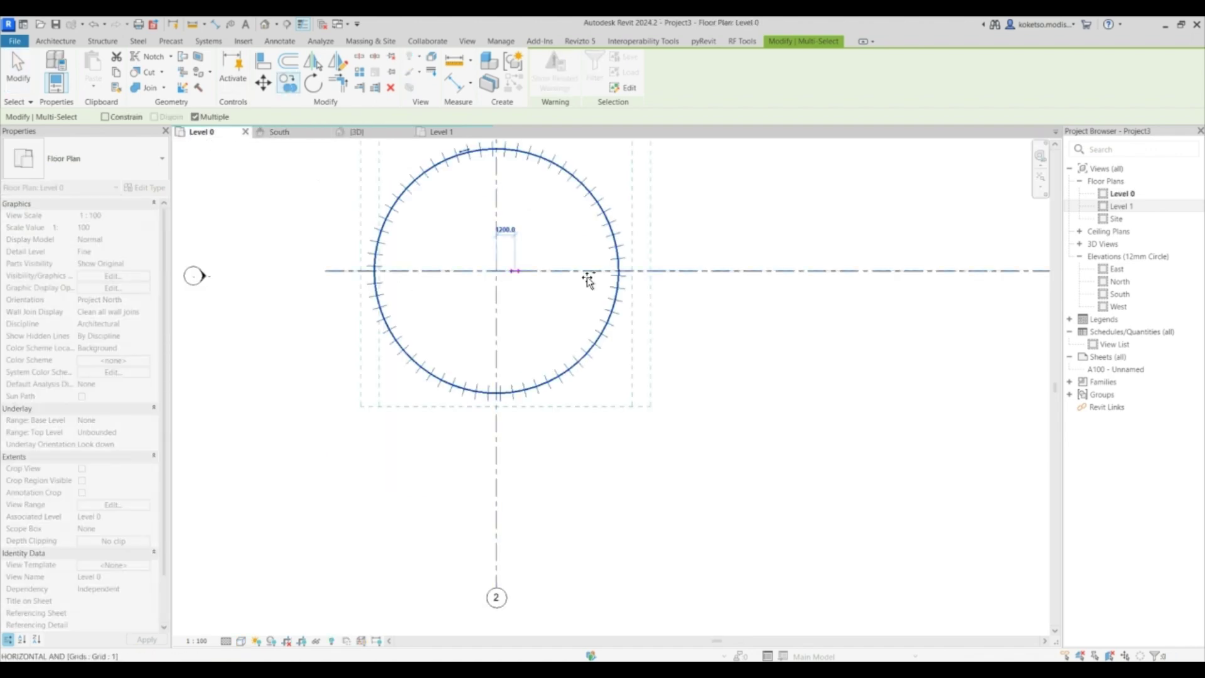
{"action": "middle_click_drag", "start_coordinate": [741, 280], "coordinate": [596, 288]}
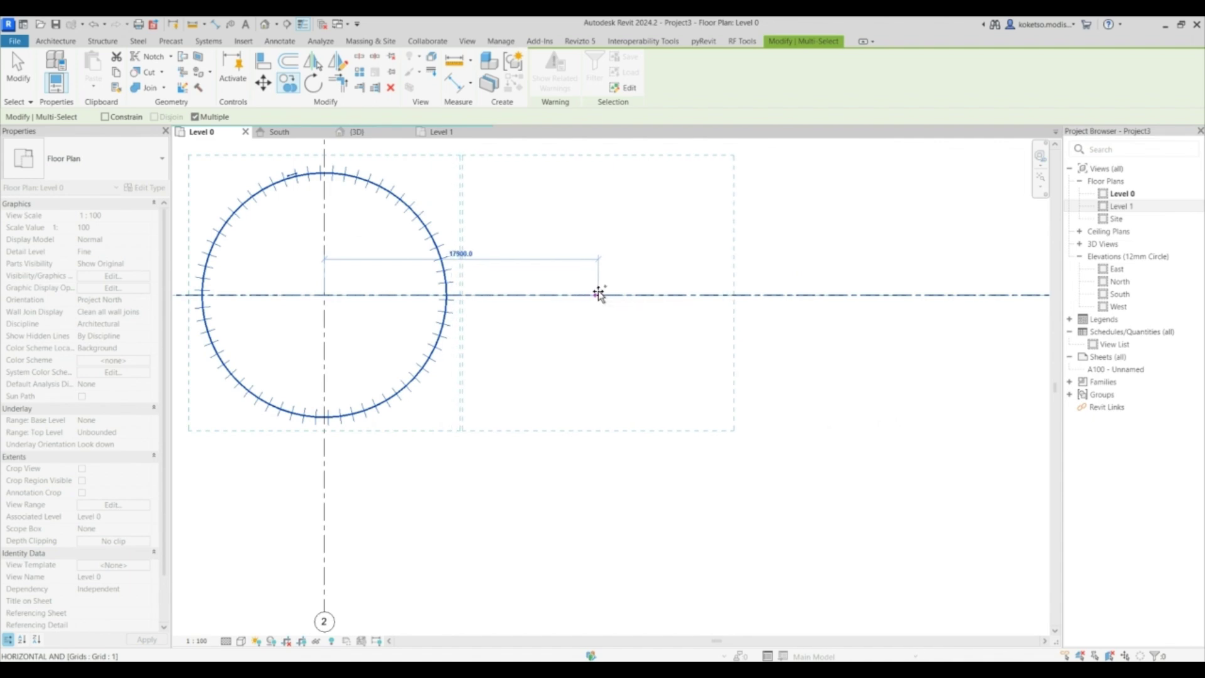
{"action": "left_click", "coordinate": [601, 294]}
{"action": "scroll", "coordinate": [601, 297], "scroll_direction": "down", "scroll_amount": 2}
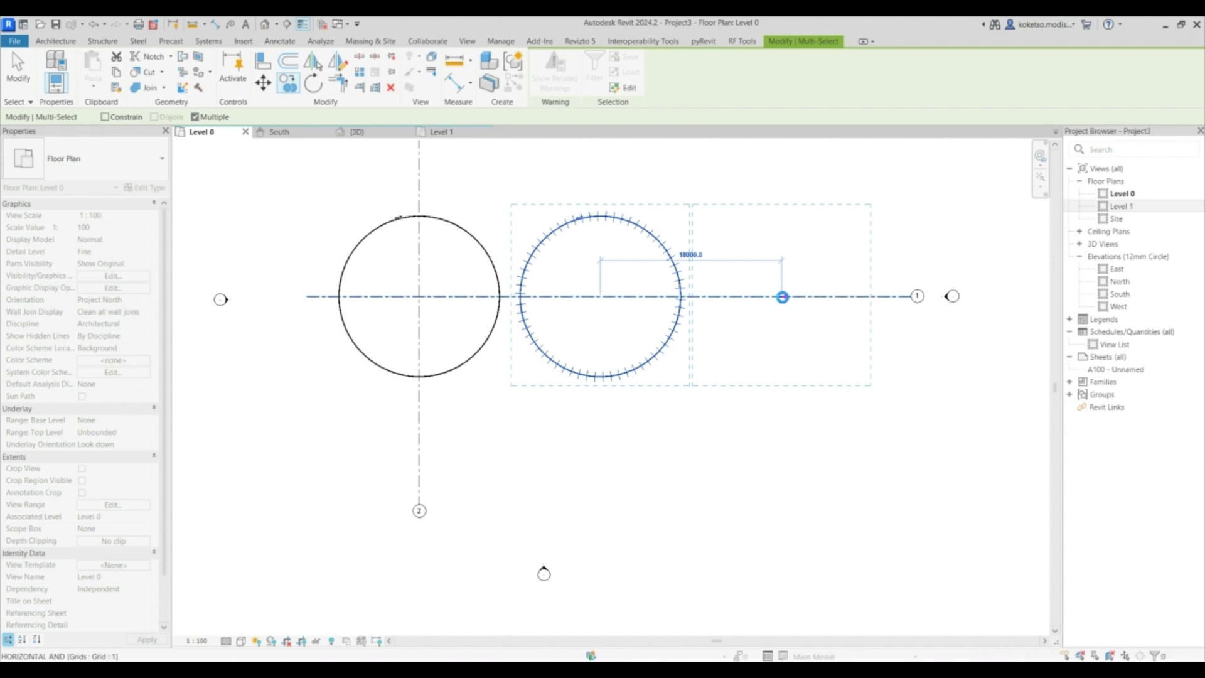
{"action": "left_click", "coordinate": [782, 296]}
{"action": "key", "text": "Escape"}
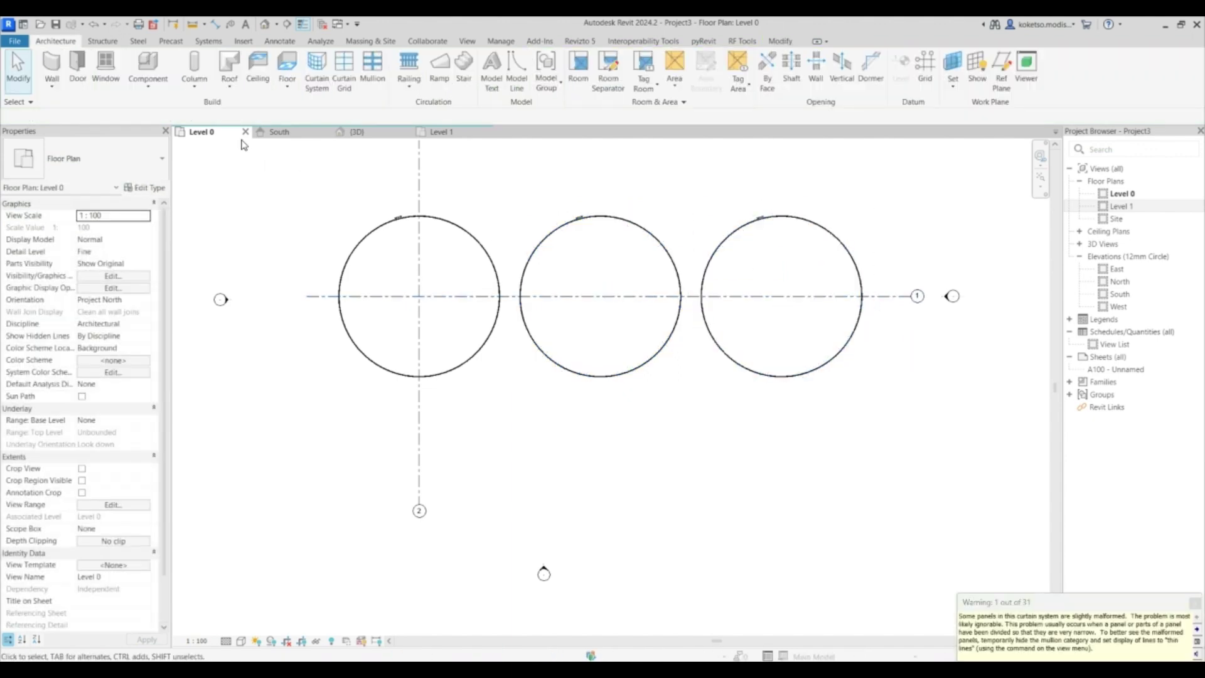
{"action": "left_click", "coordinate": [358, 133]}
{"action": "middle_click_drag", "start_coordinate": [649, 284], "coordinate": [827, 286], "text": "shift"}
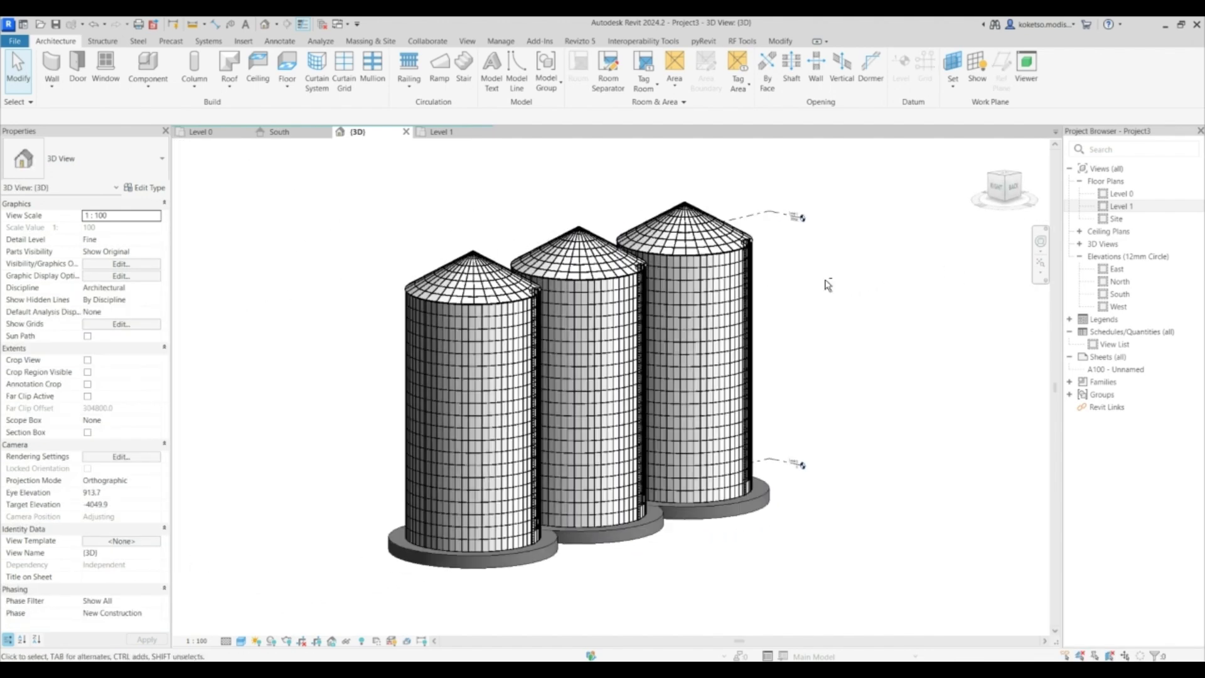
{"action": "key", "text": "s"}
{"action": "key", "text": "d"}
{"action": "scroll", "coordinate": [613, 226], "scroll_direction": "up", "scroll_amount": 3}
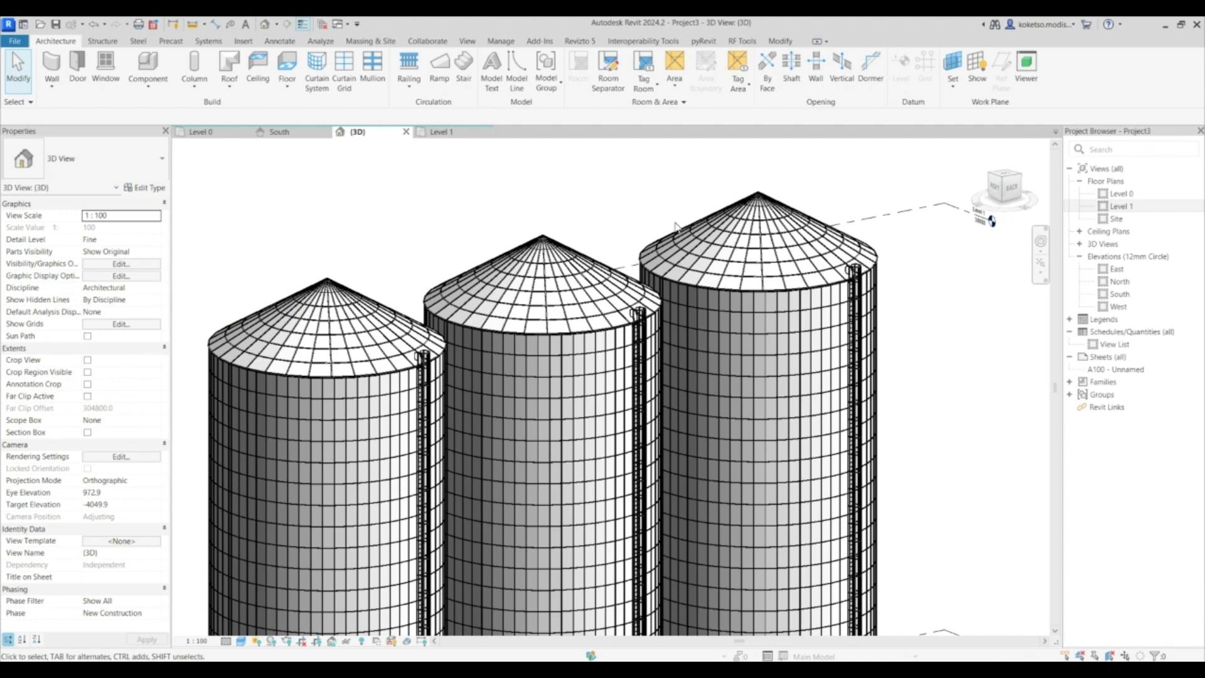
{"action": "middle_click_drag", "start_coordinate": [665, 228], "coordinate": [576, 204], "text": "shift"}
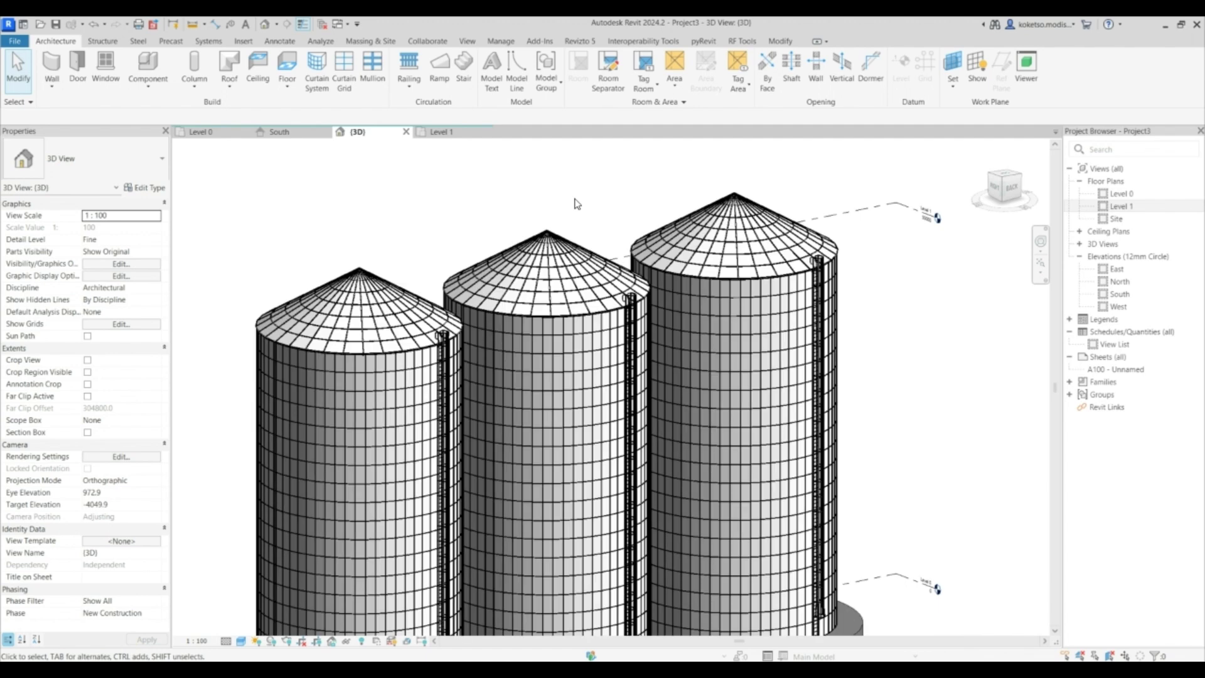
{"action": "scroll", "coordinate": [708, 261], "scroll_direction": "down", "scroll_amount": 2}
{"action": "middle_click_drag", "start_coordinate": [707, 261], "coordinate": [910, 352], "text": "shift"}
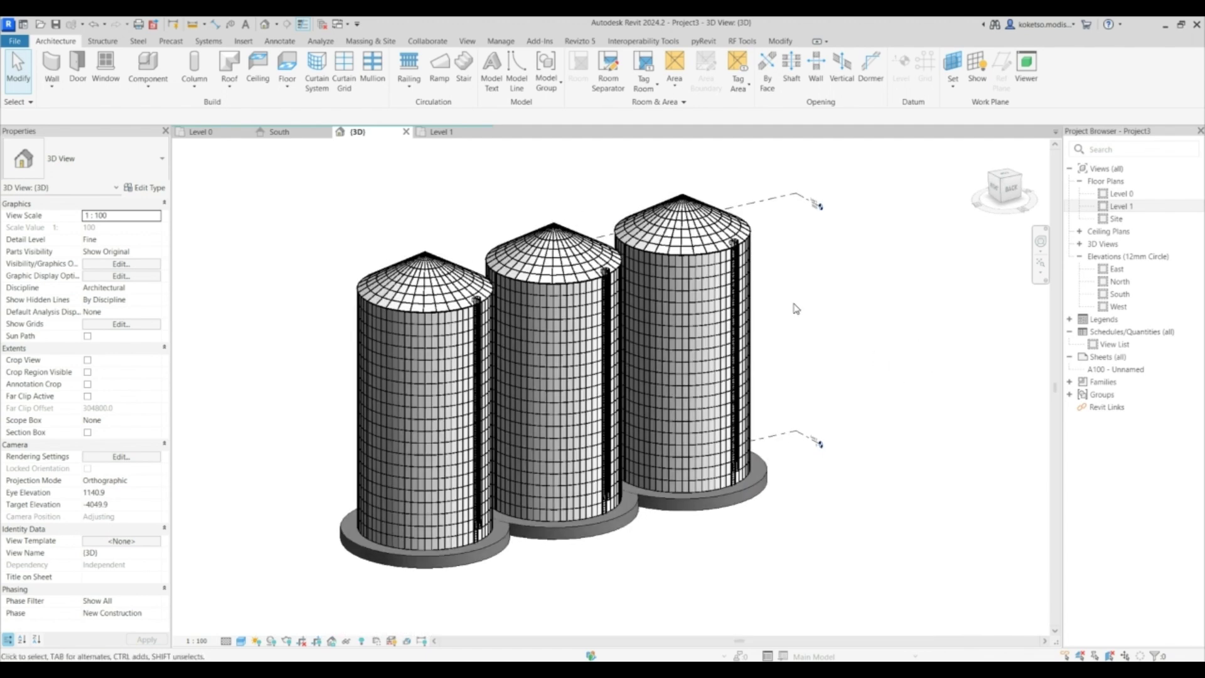
{"action": "scroll", "coordinate": [795, 308], "scroll_direction": "up", "scroll_amount": 2}
{"action": "scroll", "coordinate": [564, 283], "scroll_direction": "down", "scroll_amount": 2}
{"action": "scroll", "coordinate": [373, 268], "scroll_direction": "up", "scroll_amount": 3}
{"action": "scroll", "coordinate": [373, 268], "scroll_direction": "up", "scroll_amount": 2}
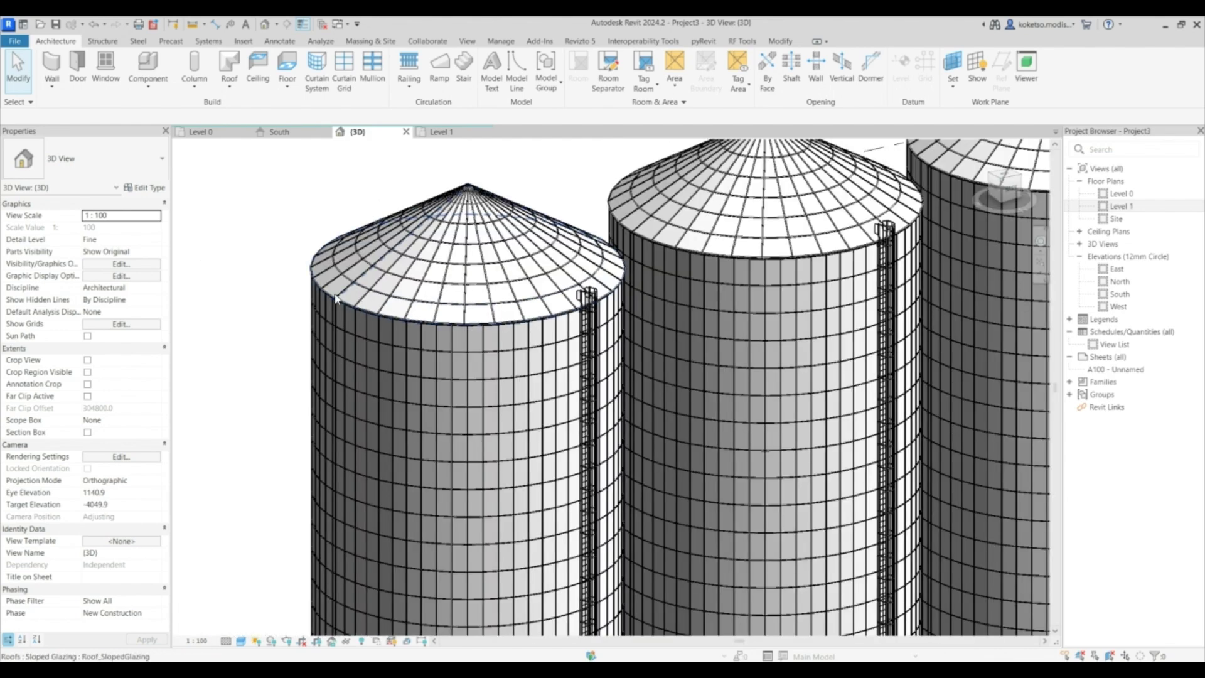
{"action": "scroll", "coordinate": [333, 304], "scroll_direction": "up", "scroll_amount": 3}
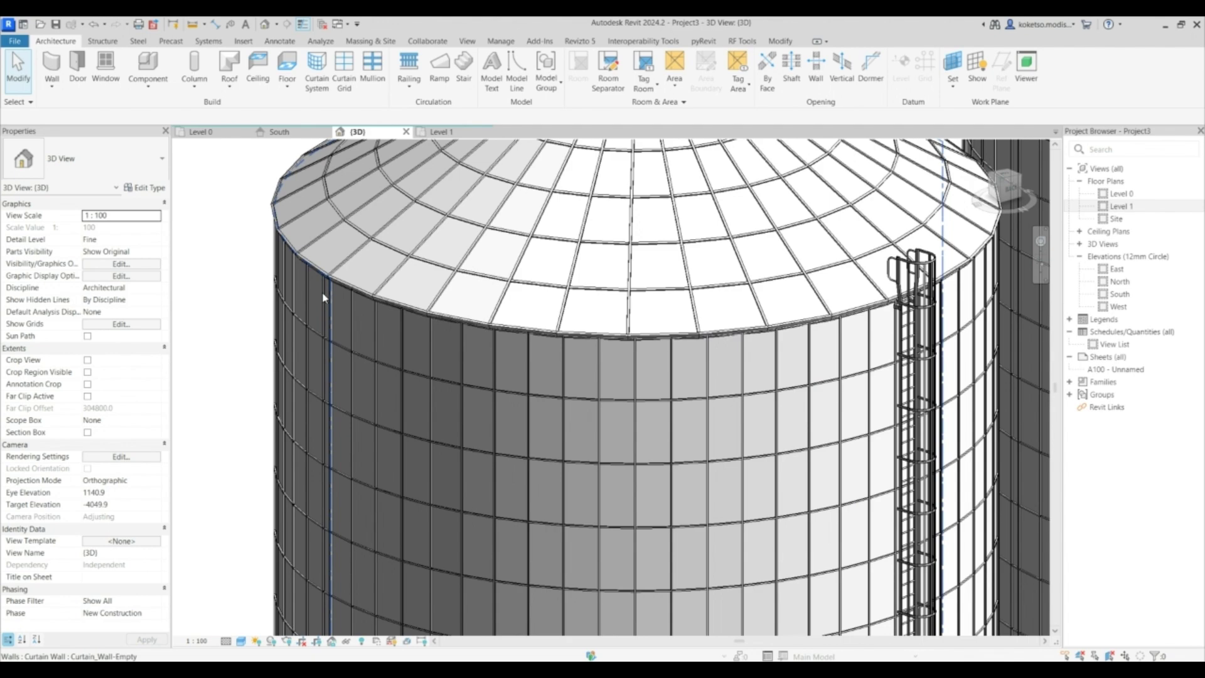
{"action": "scroll", "coordinate": [321, 288], "scroll_direction": "down", "scroll_amount": 2}
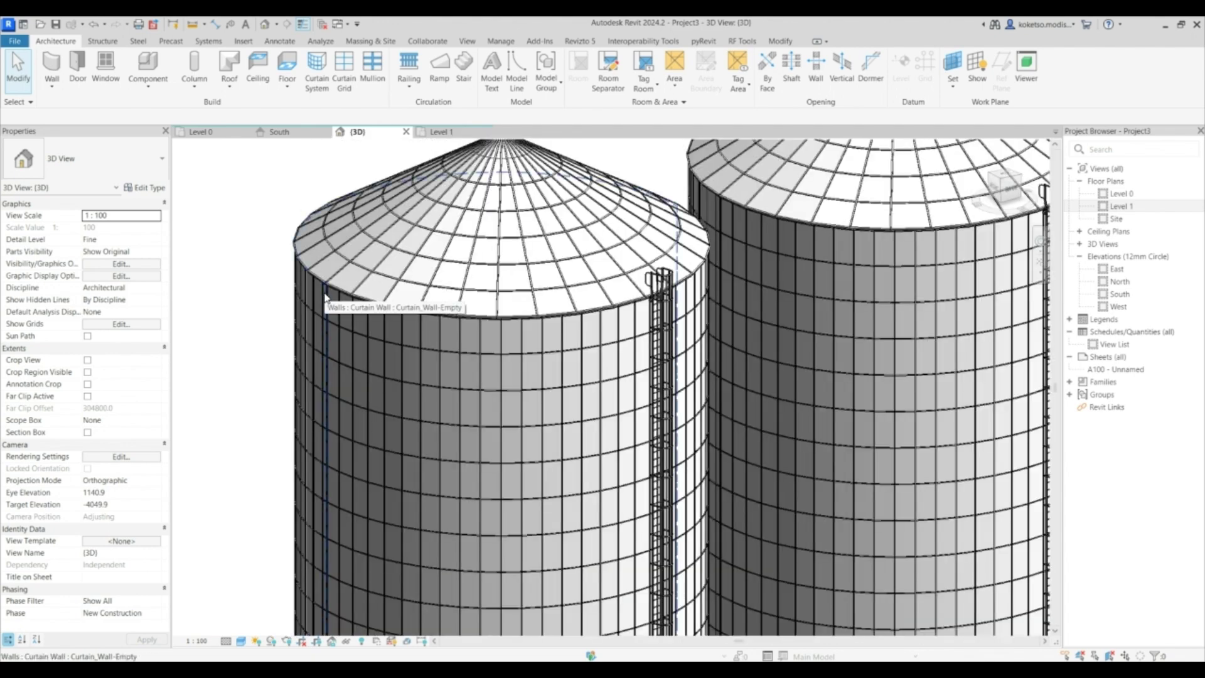
{"action": "scroll", "coordinate": [312, 345], "scroll_direction": "down", "scroll_amount": 2}
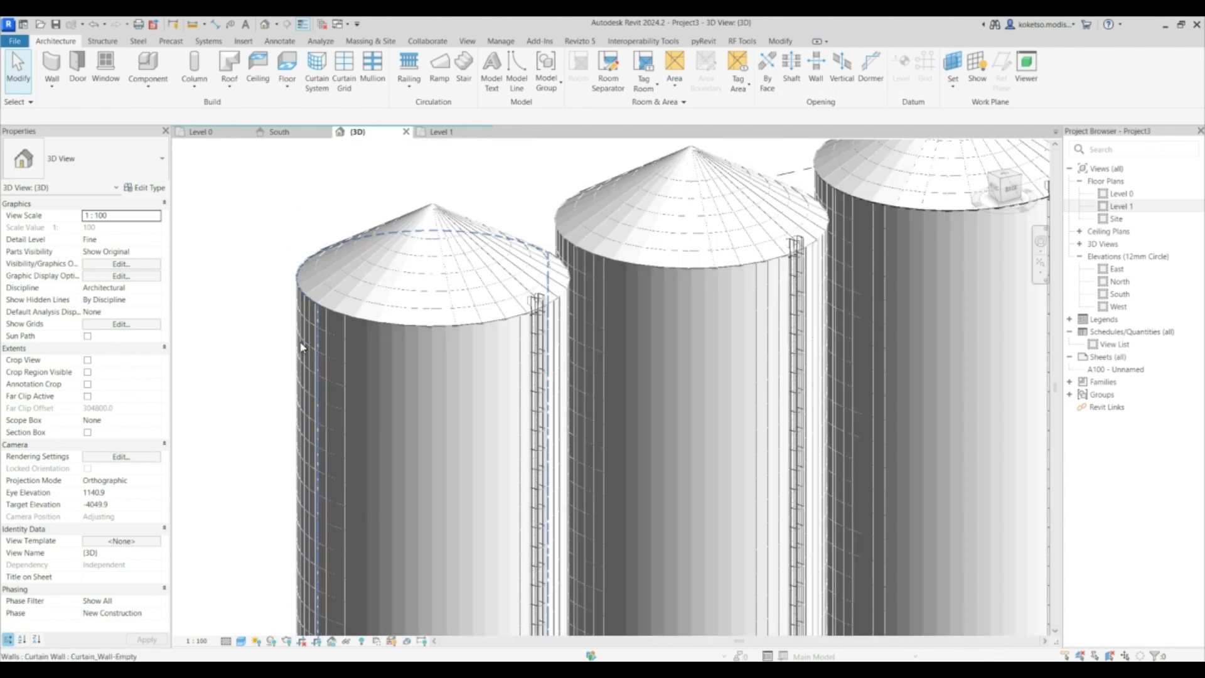
{"action": "scroll", "coordinate": [314, 273], "scroll_direction": "down", "scroll_amount": 1}
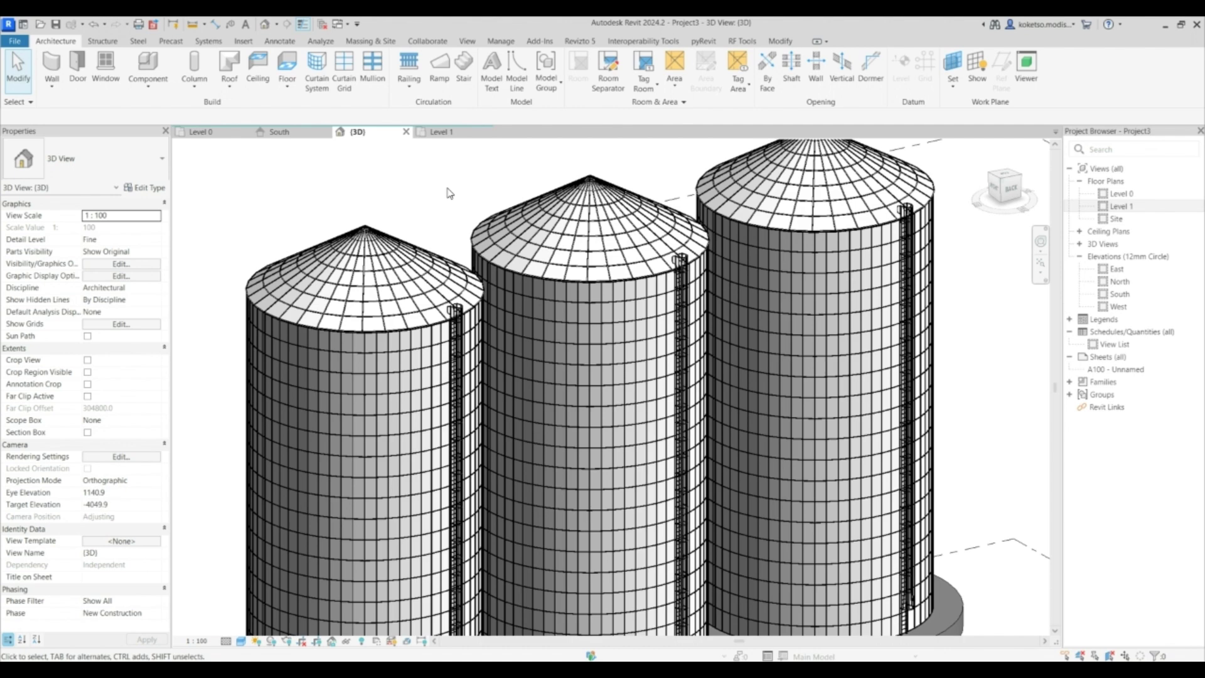
{"action": "scroll", "coordinate": [409, 208], "scroll_direction": "down", "scroll_amount": 2}
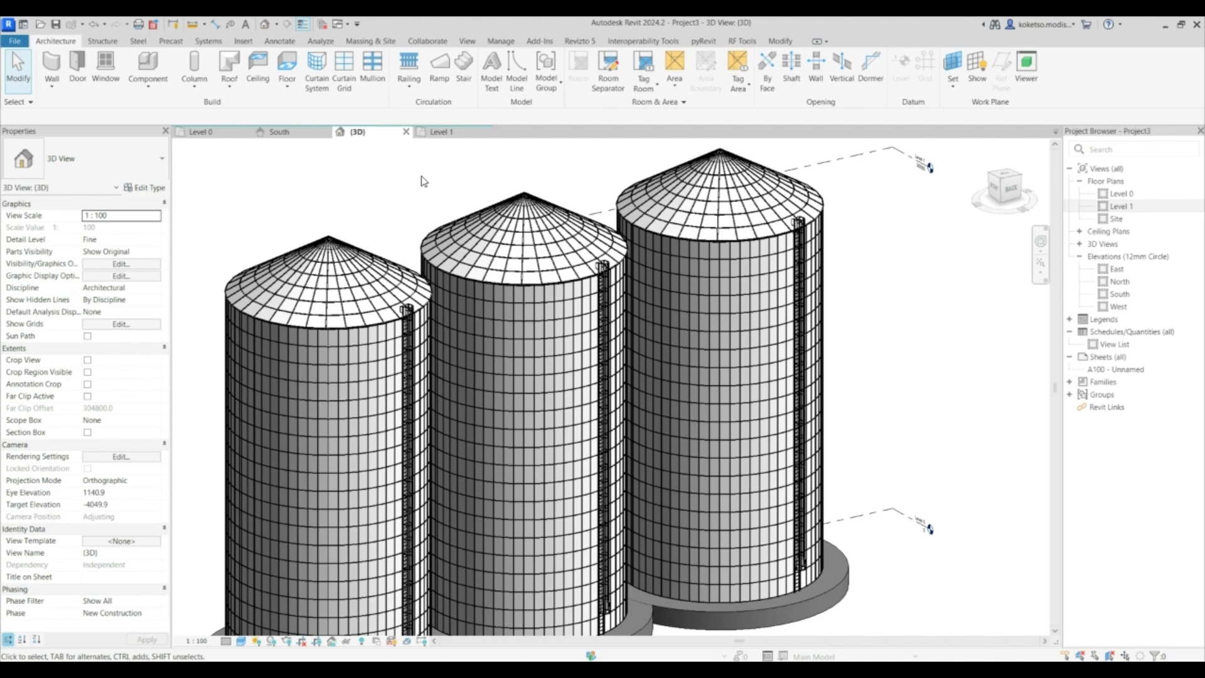
{"action": "scroll", "coordinate": [437, 204], "scroll_direction": "down", "scroll_amount": 2}
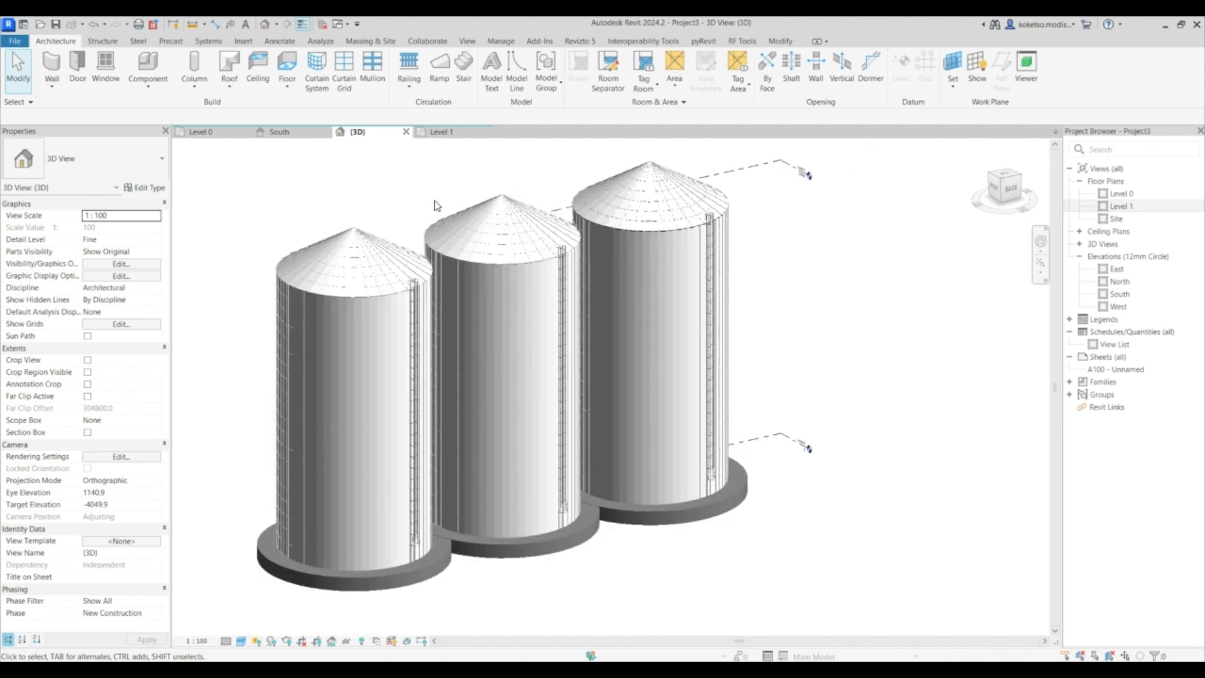